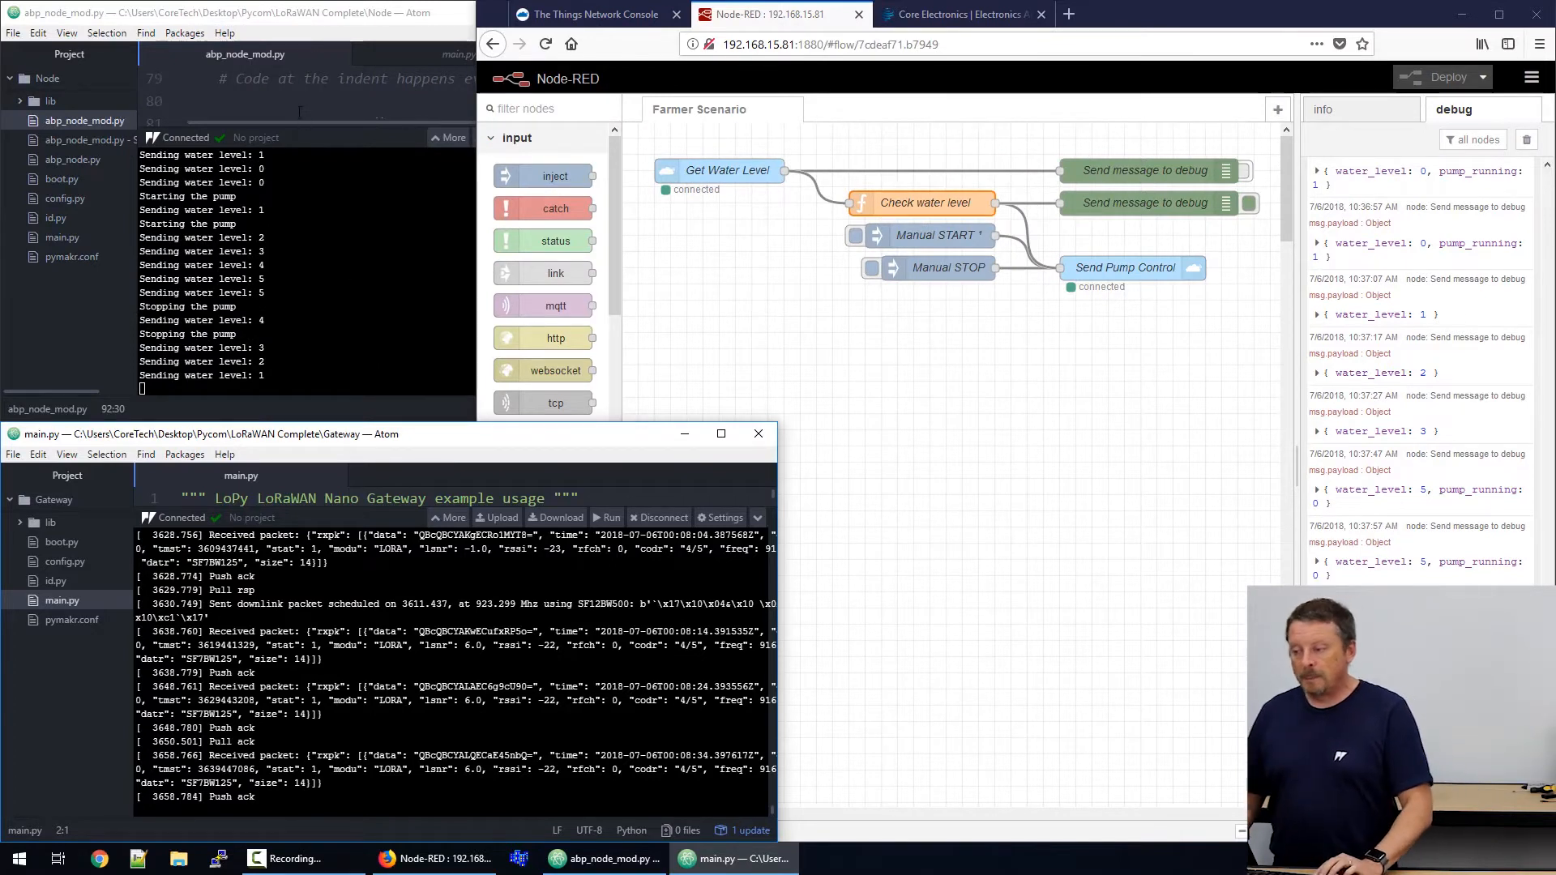
# - Snap the Atom node-code window to the left half with the Firefox Node-RED flow on the right
pyautogui.click(345, 294)
pyautogui.moveTo(338, 21); pyautogui.dragTo(6, 244)
pyautogui.click(1094, 547)
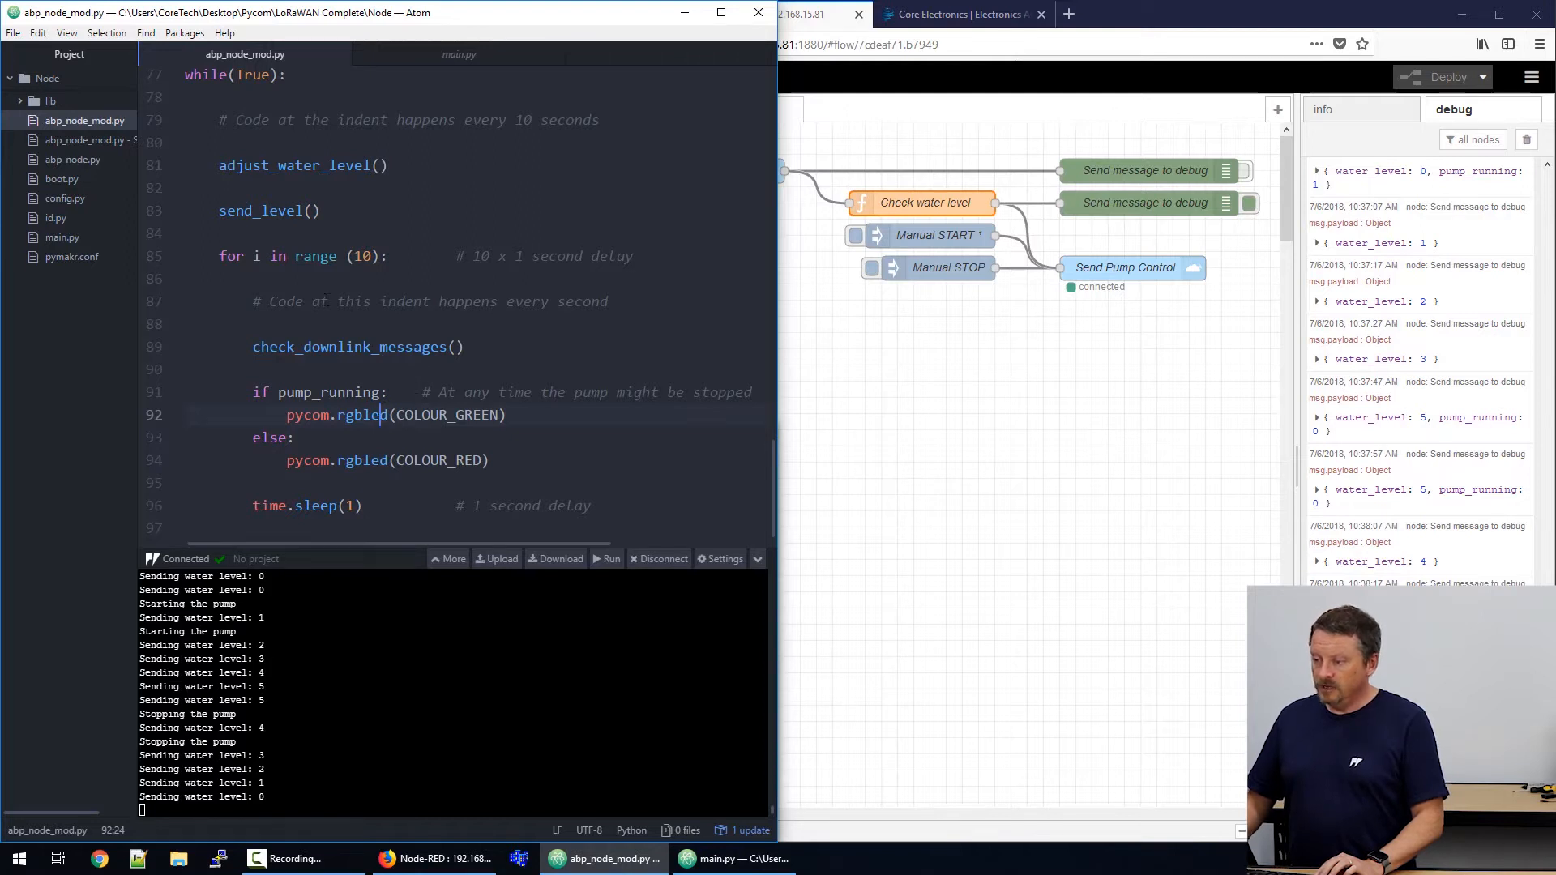
pyautogui.scroll(4, 326, 299)
pyautogui.scroll(3, 326, 300)
pyautogui.scroll(3, 327, 299)
pyautogui.scroll(3, 326, 299)
pyautogui.scroll(3, 328, 302)
pyautogui.scroll(-1, 328, 302)
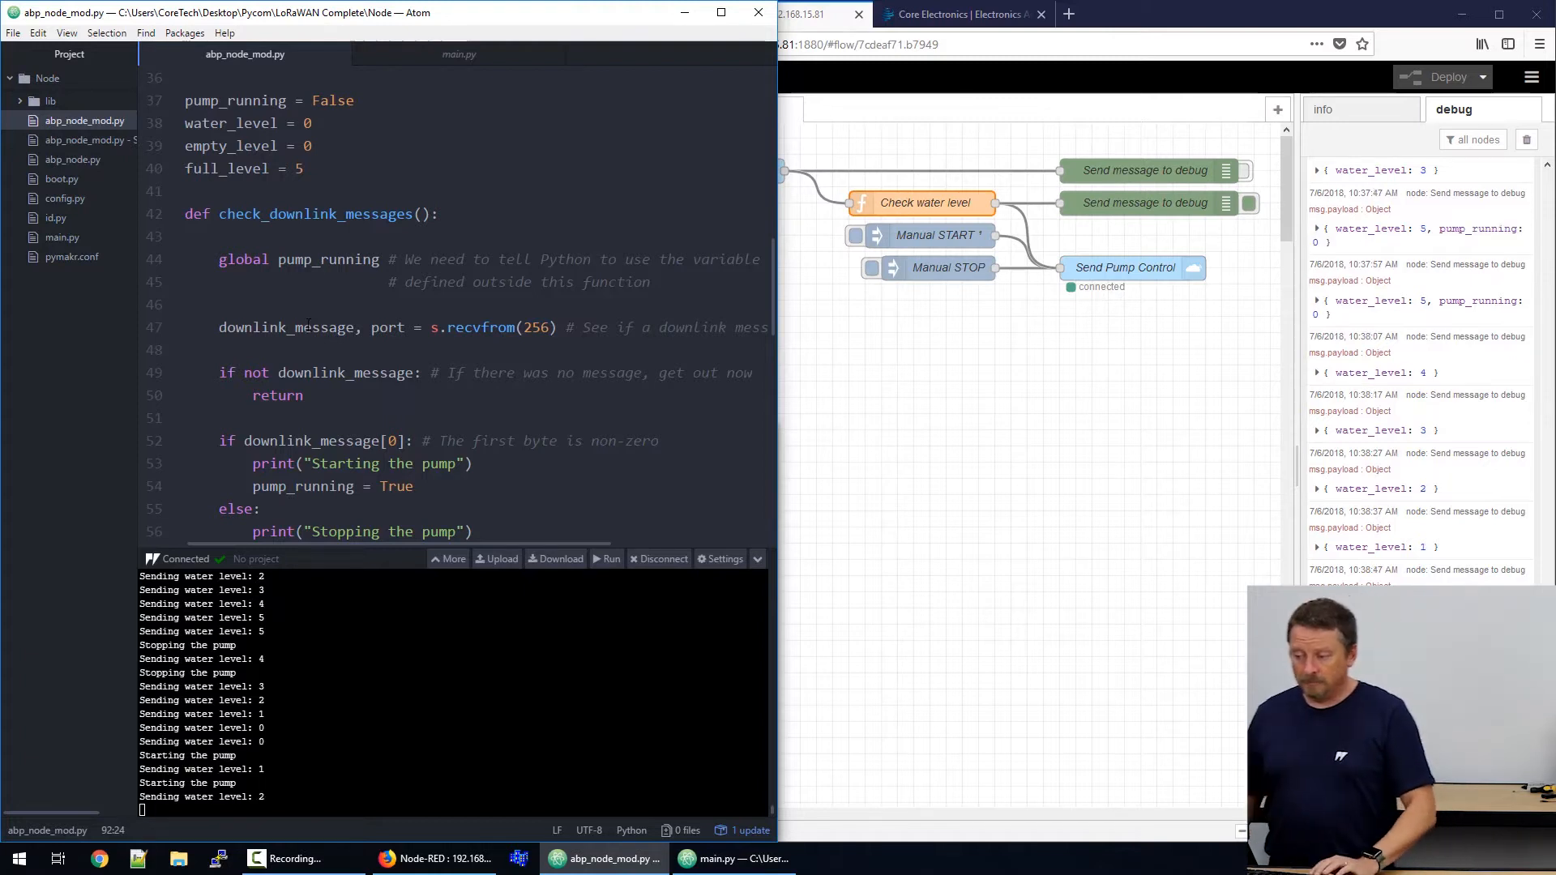
pyautogui.doubleClick(304, 214)
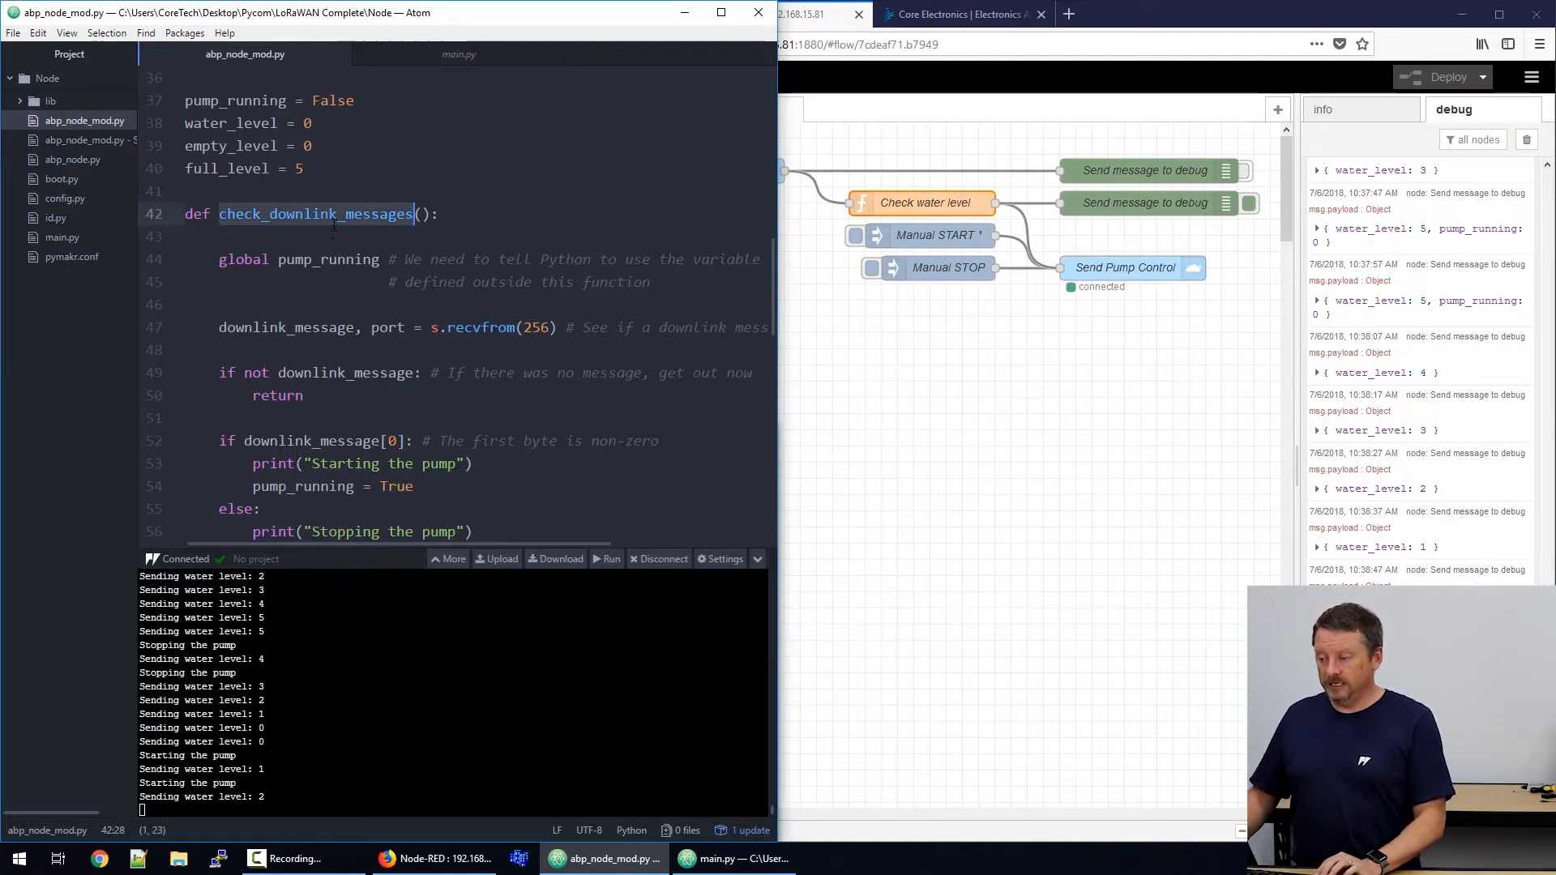
pyautogui.doubleClick(322, 259)
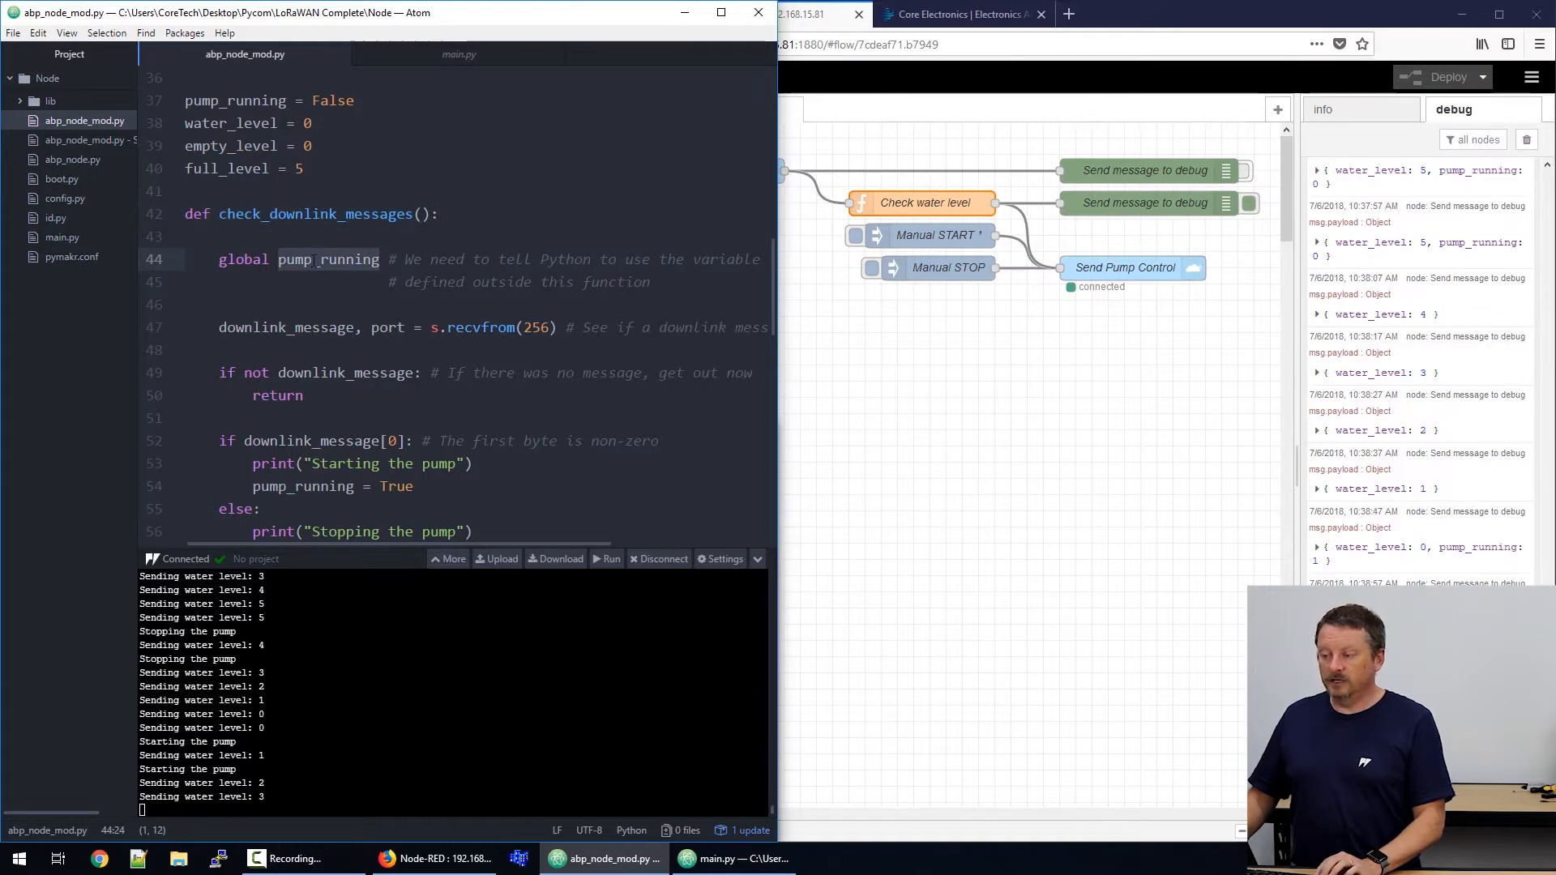
pyautogui.doubleClick(235, 100)
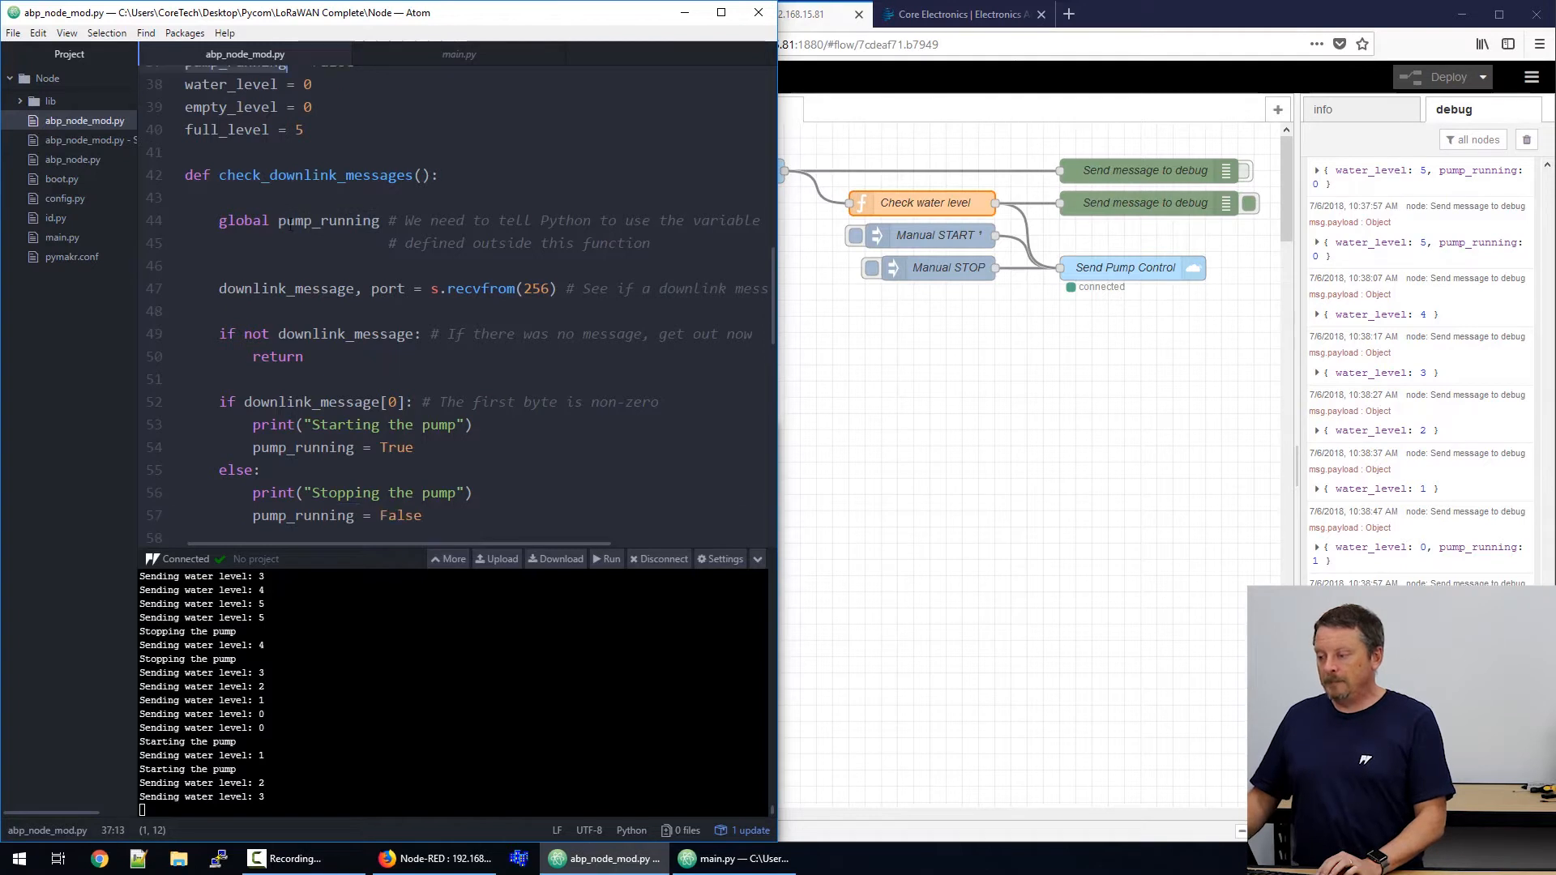
pyautogui.scroll(-3, 278, 190)
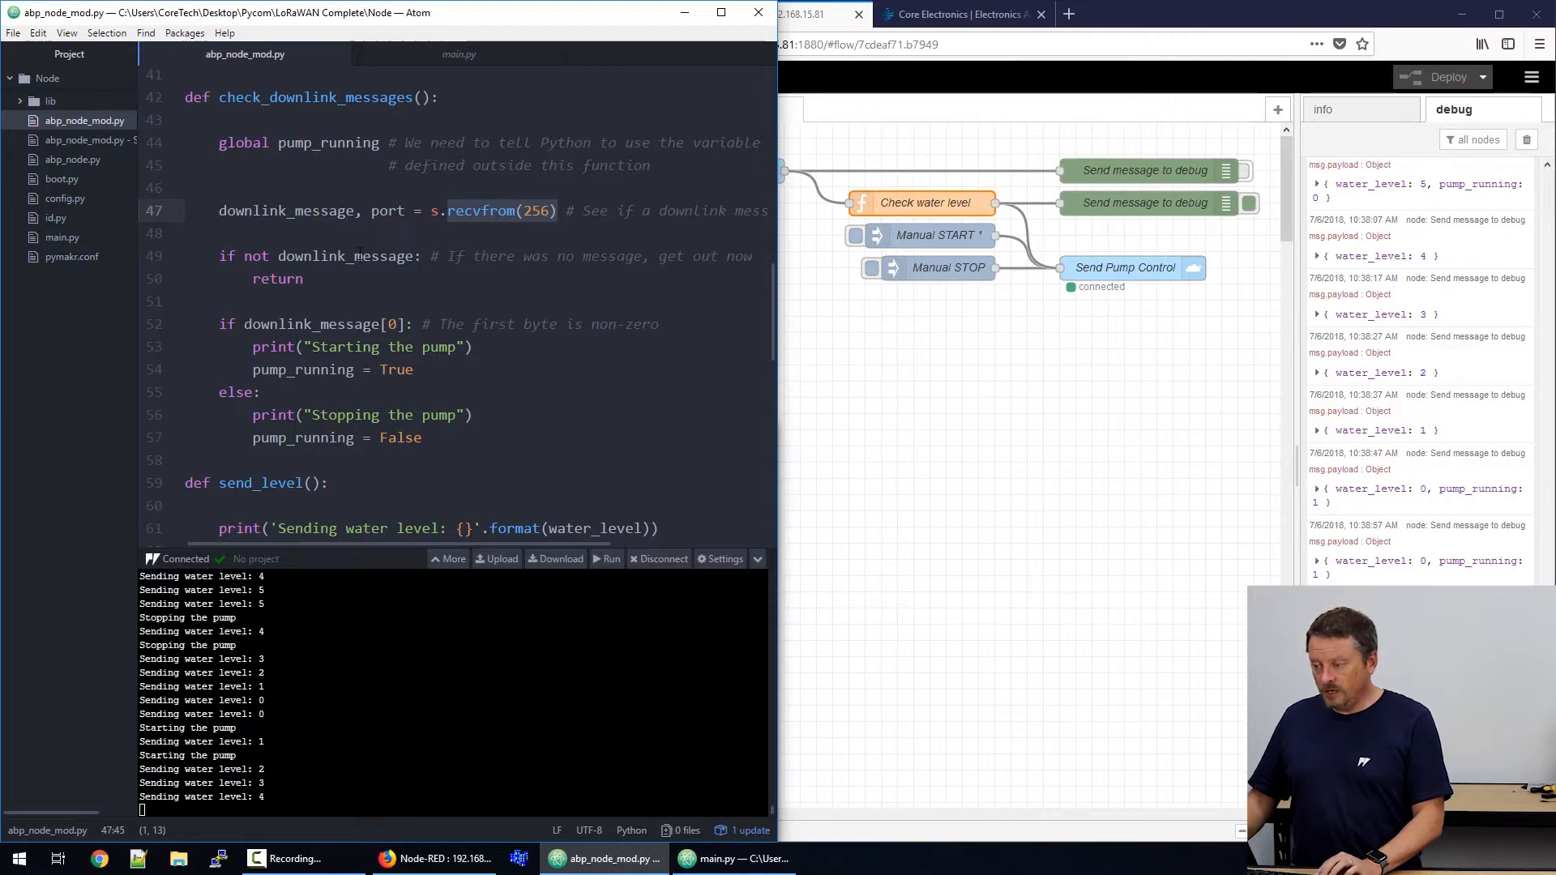
pyautogui.moveTo(244, 257); pyautogui.dragTo(411, 256)
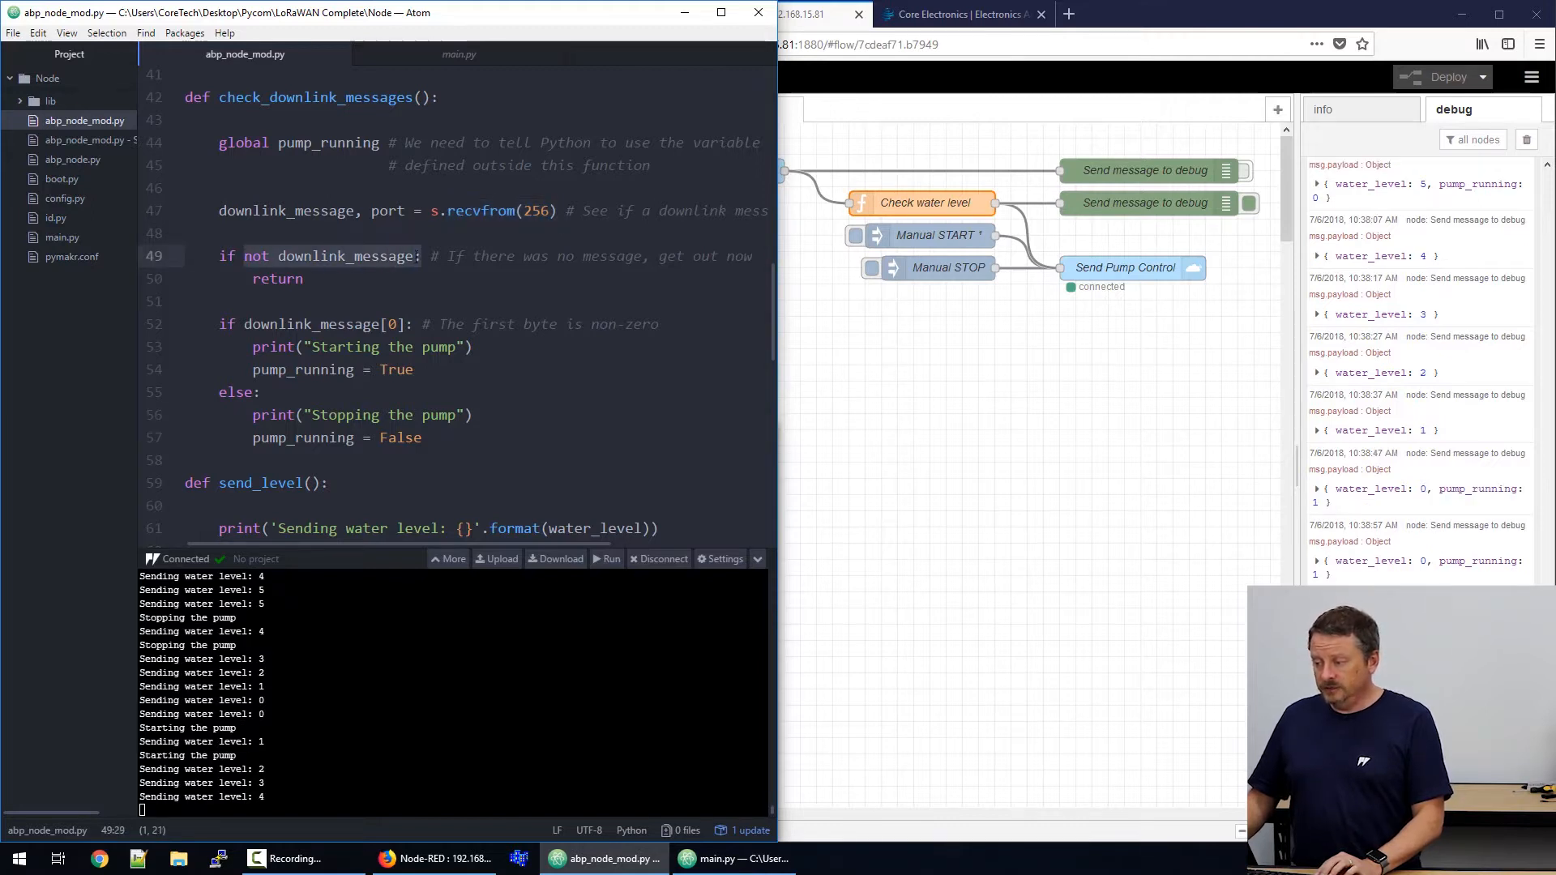
pyautogui.doubleClick(278, 279)
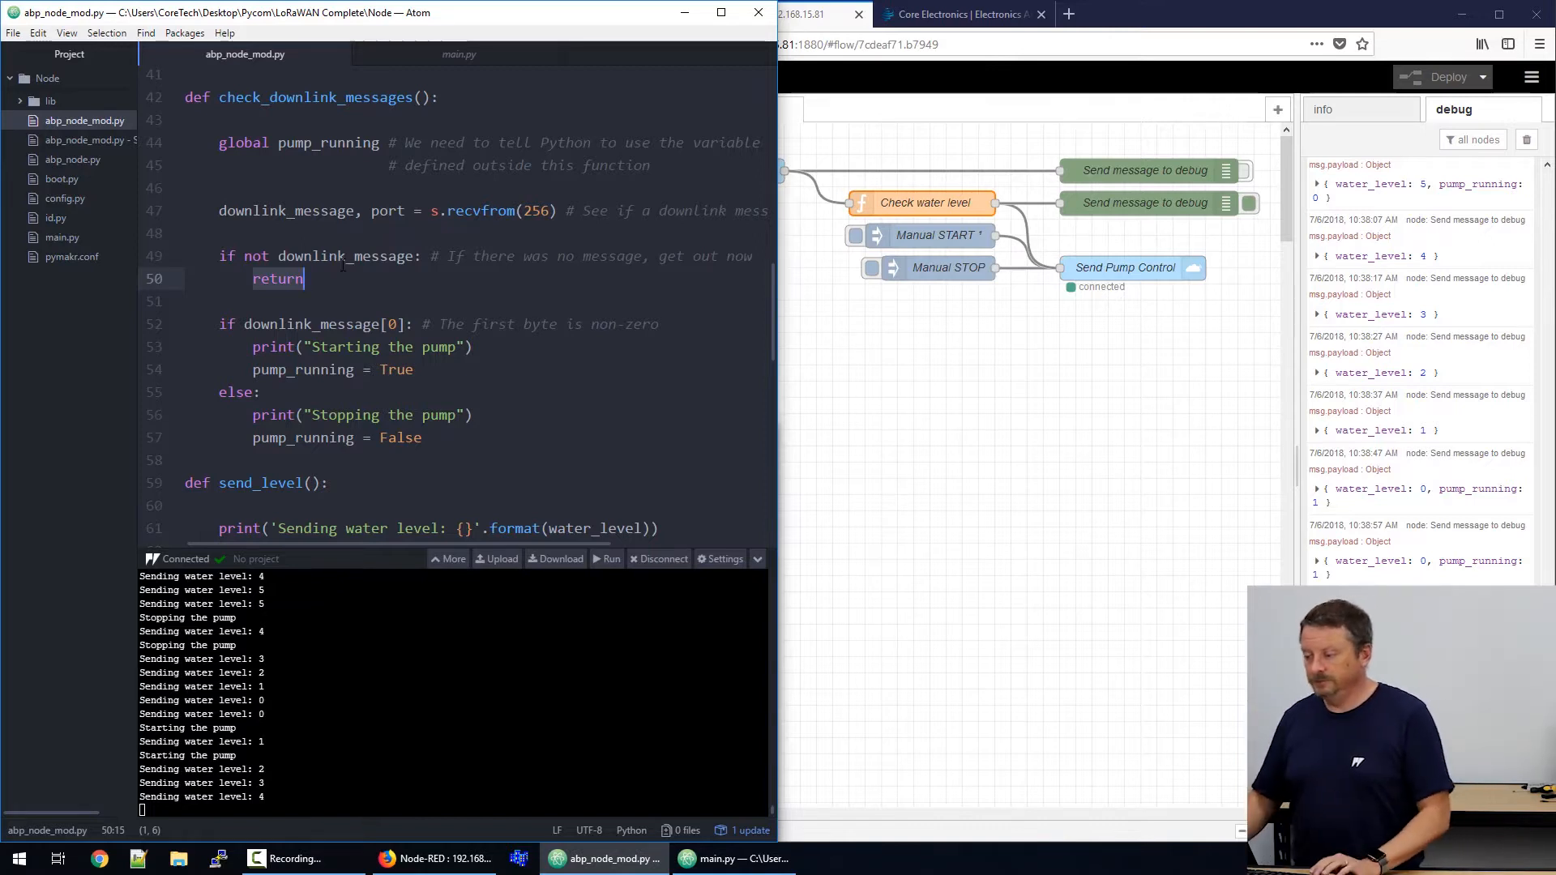
pyautogui.doubleClick(317, 323)
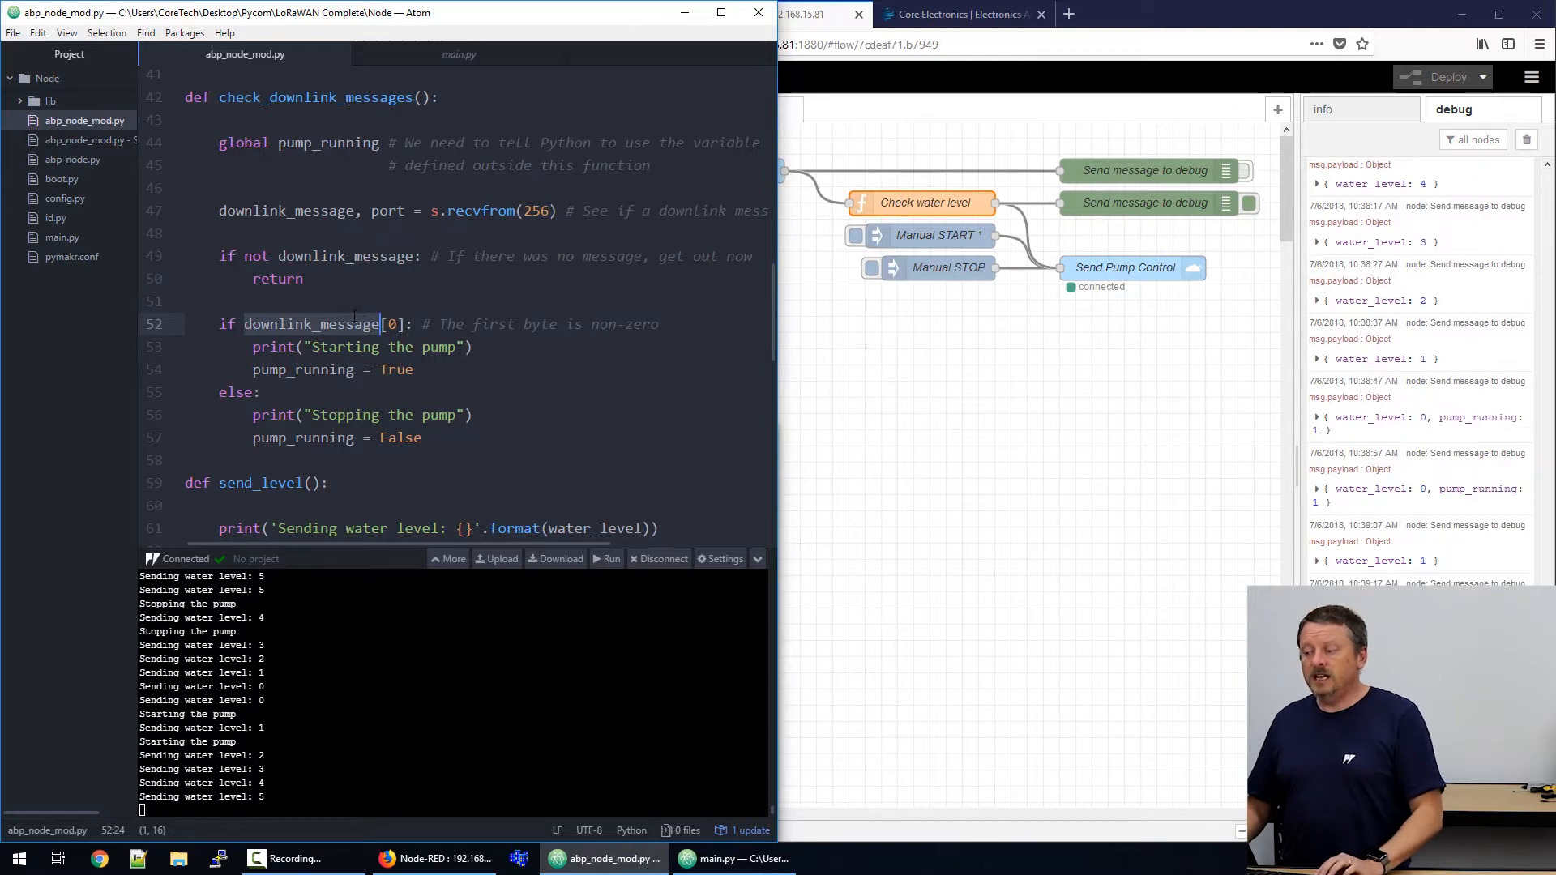
pyautogui.click(380, 323)
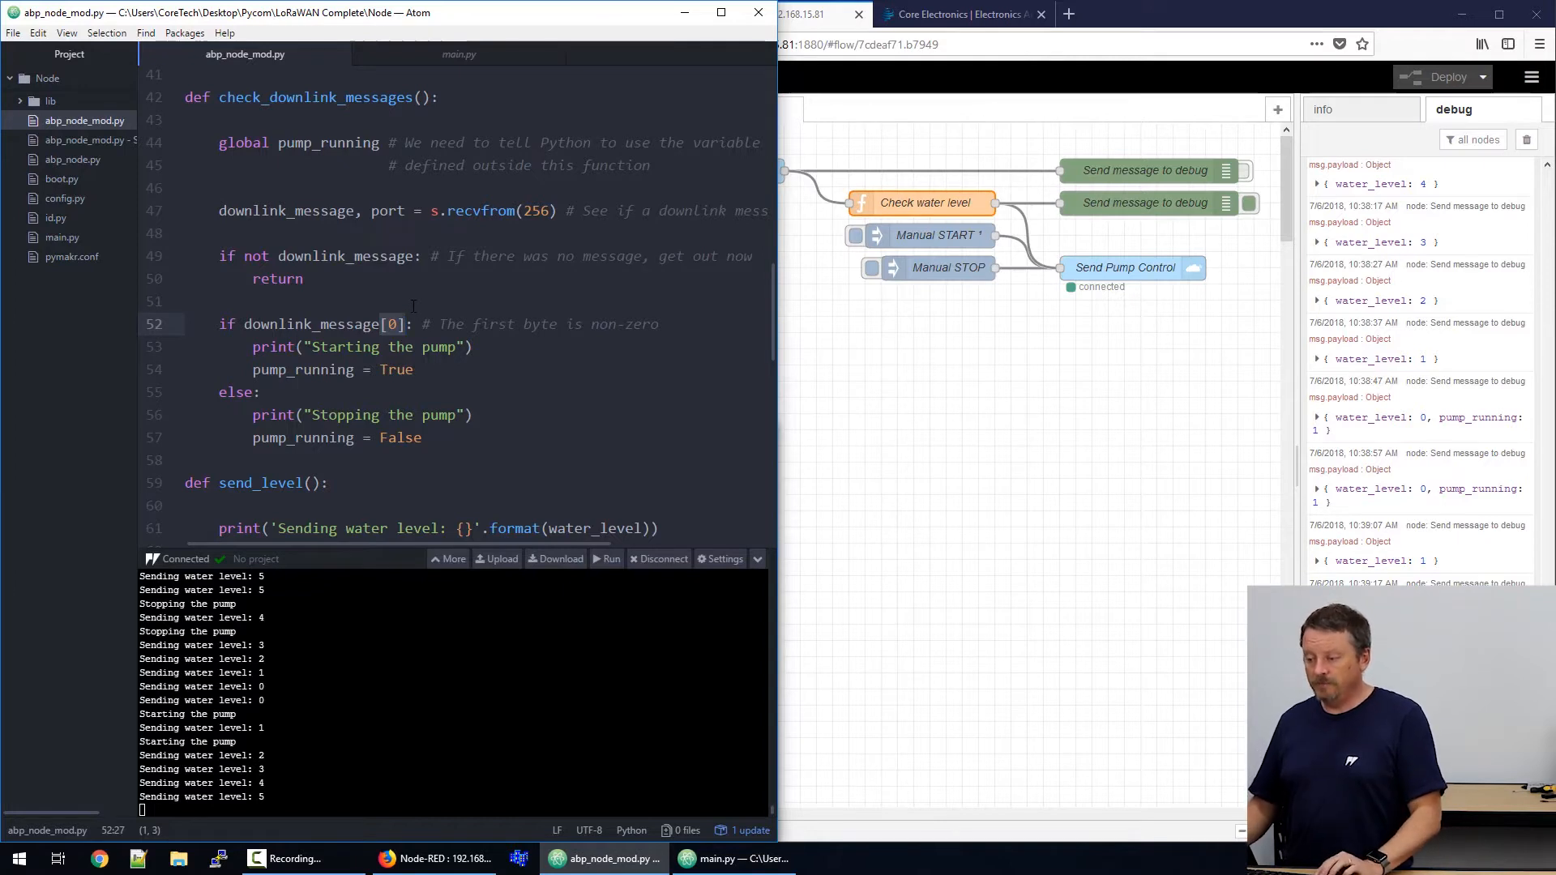
pyautogui.hotkey('shift', 'Right')
pyautogui.hotkey('shift', 'Right')
pyautogui.hotkey('shift', 'Right')
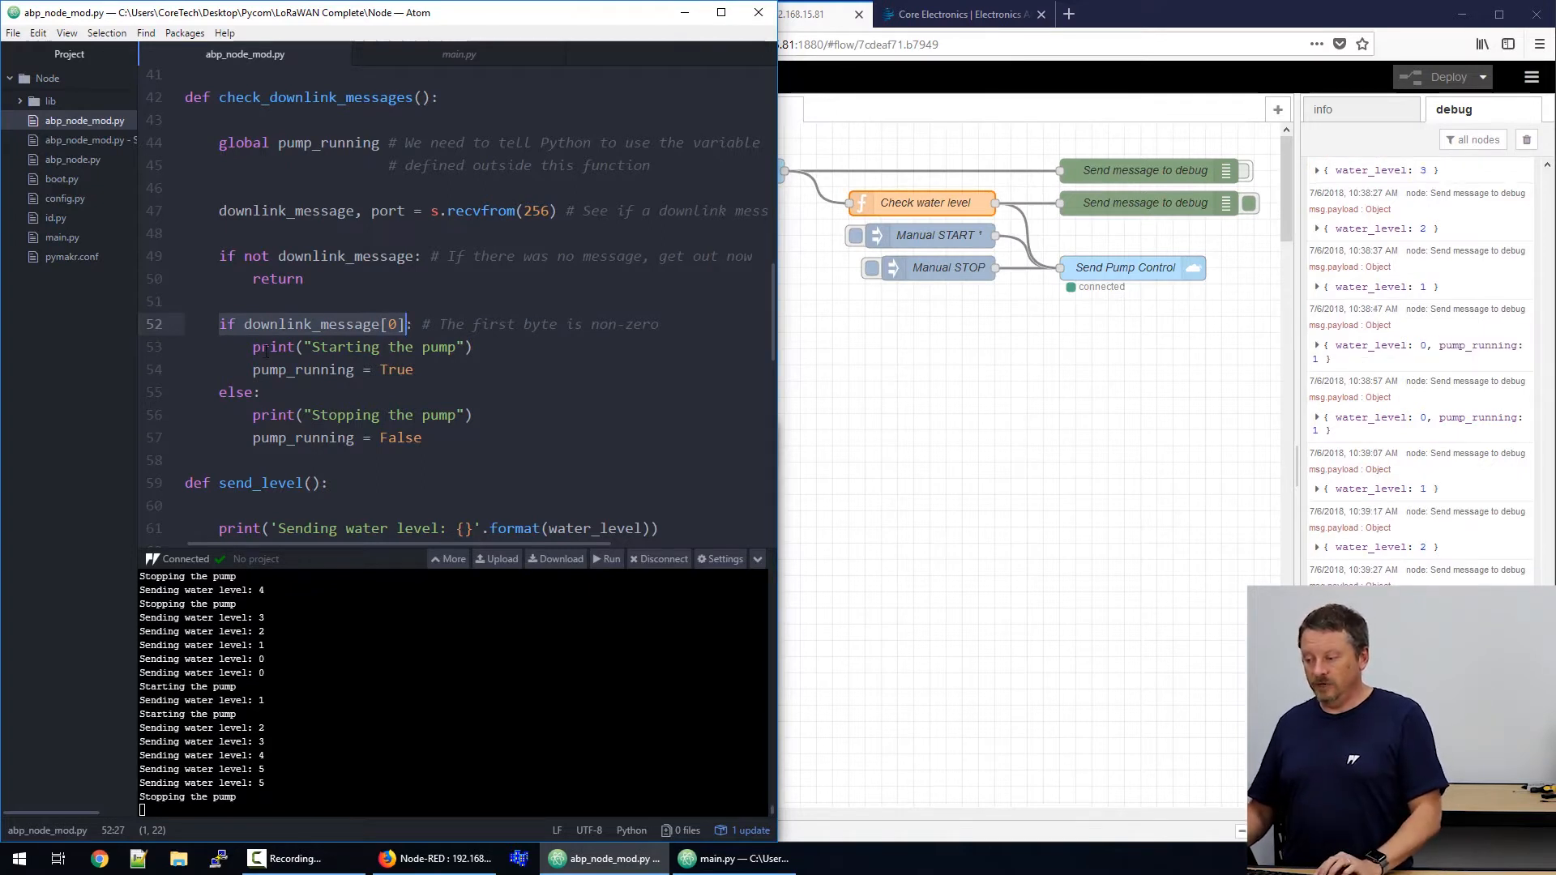
pyautogui.moveTo(254, 346); pyautogui.dragTo(415, 370)
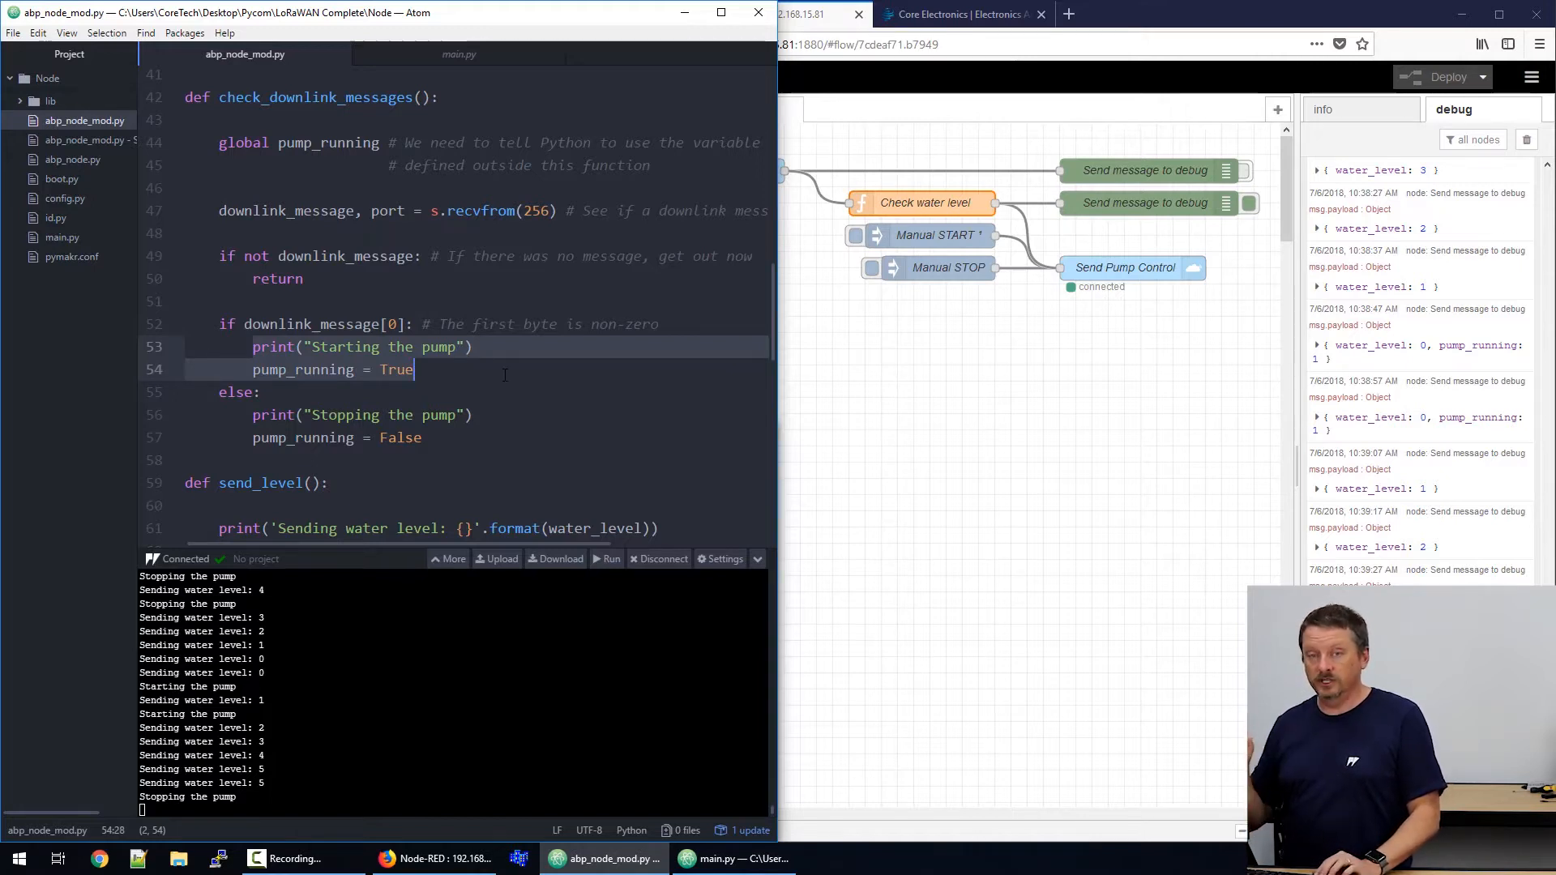
pyautogui.click(434, 347)
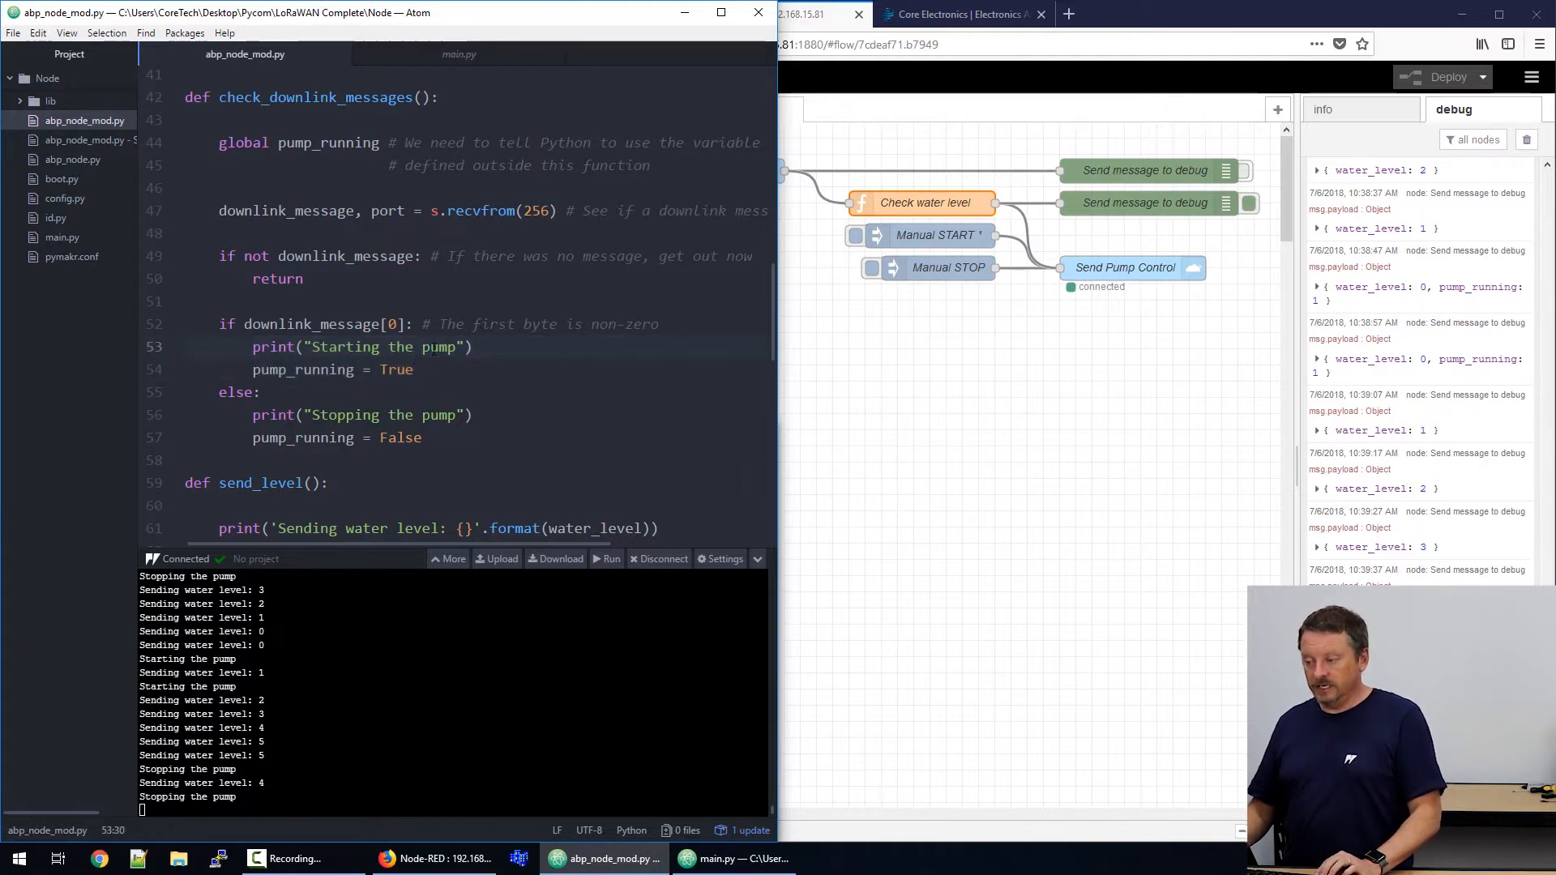
pyautogui.click(416, 369)
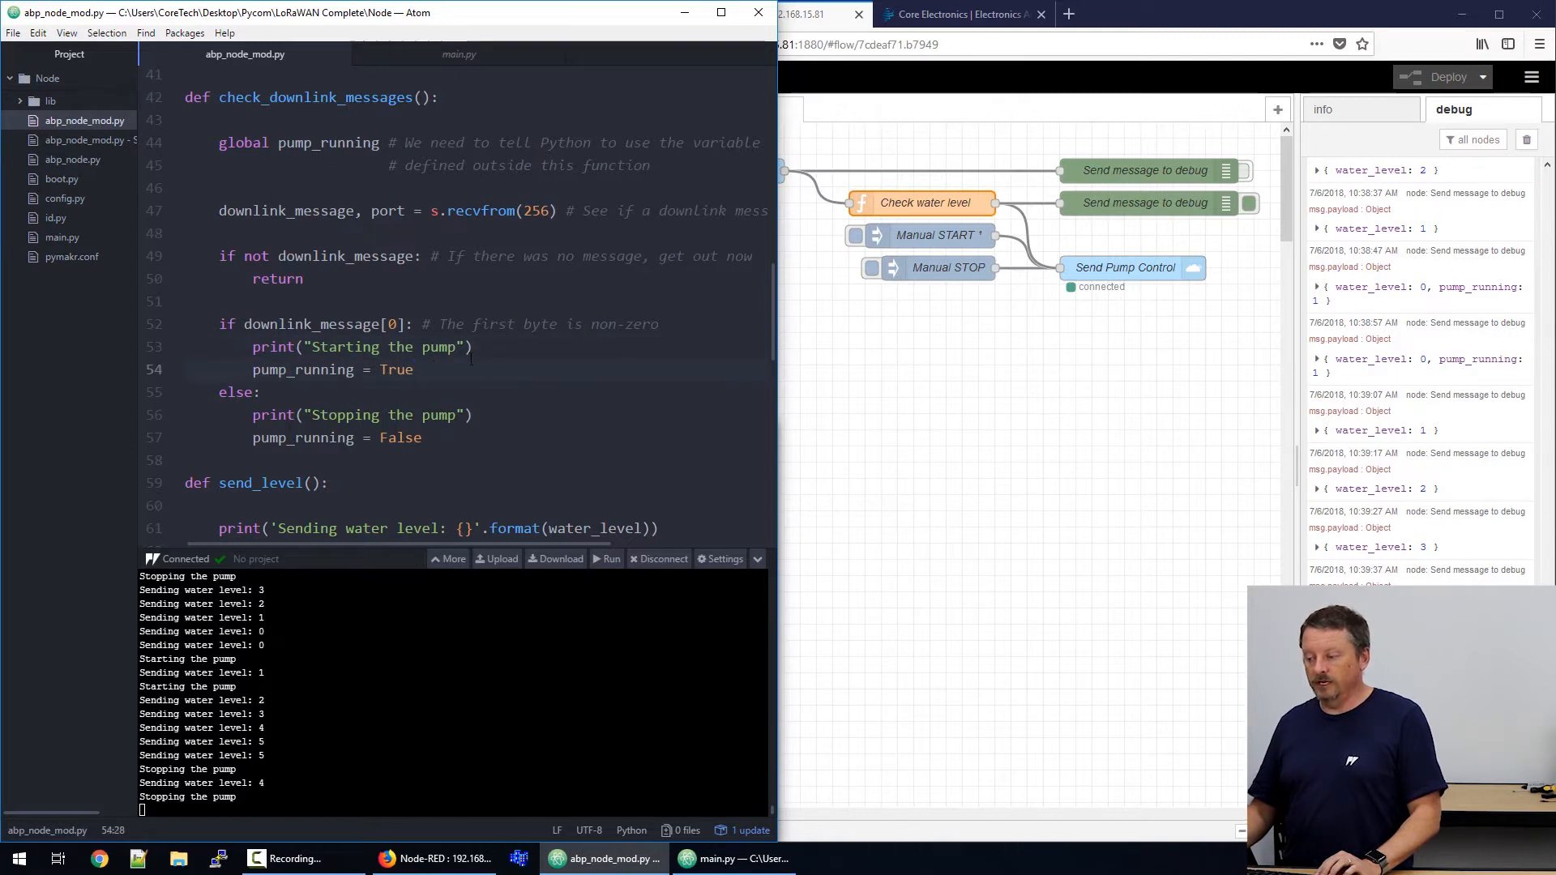
pyautogui.click(437, 415)
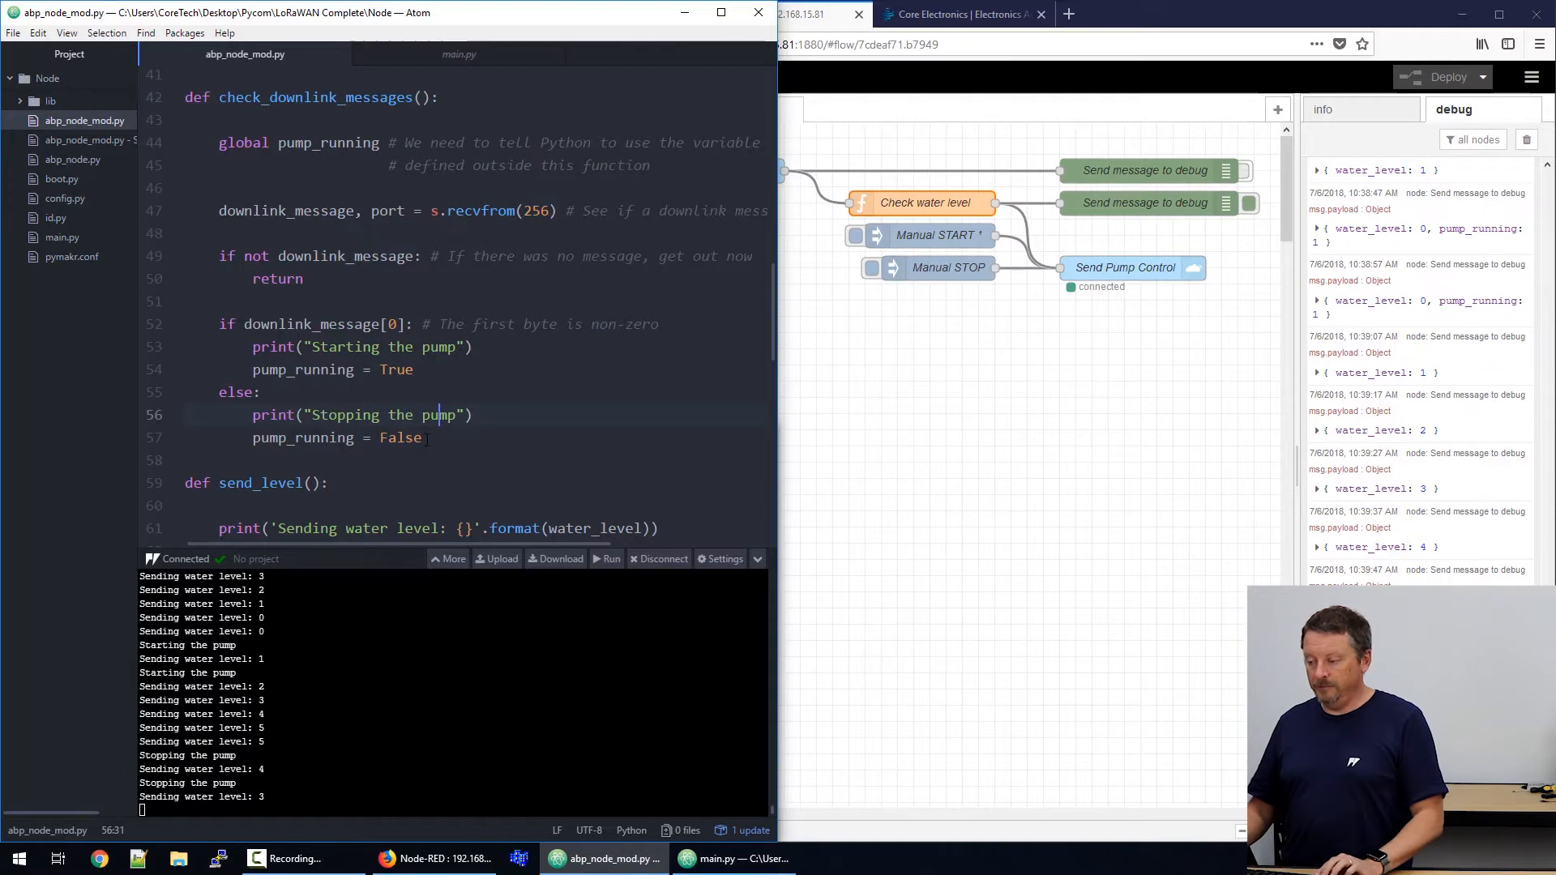
pyautogui.click(426, 439)
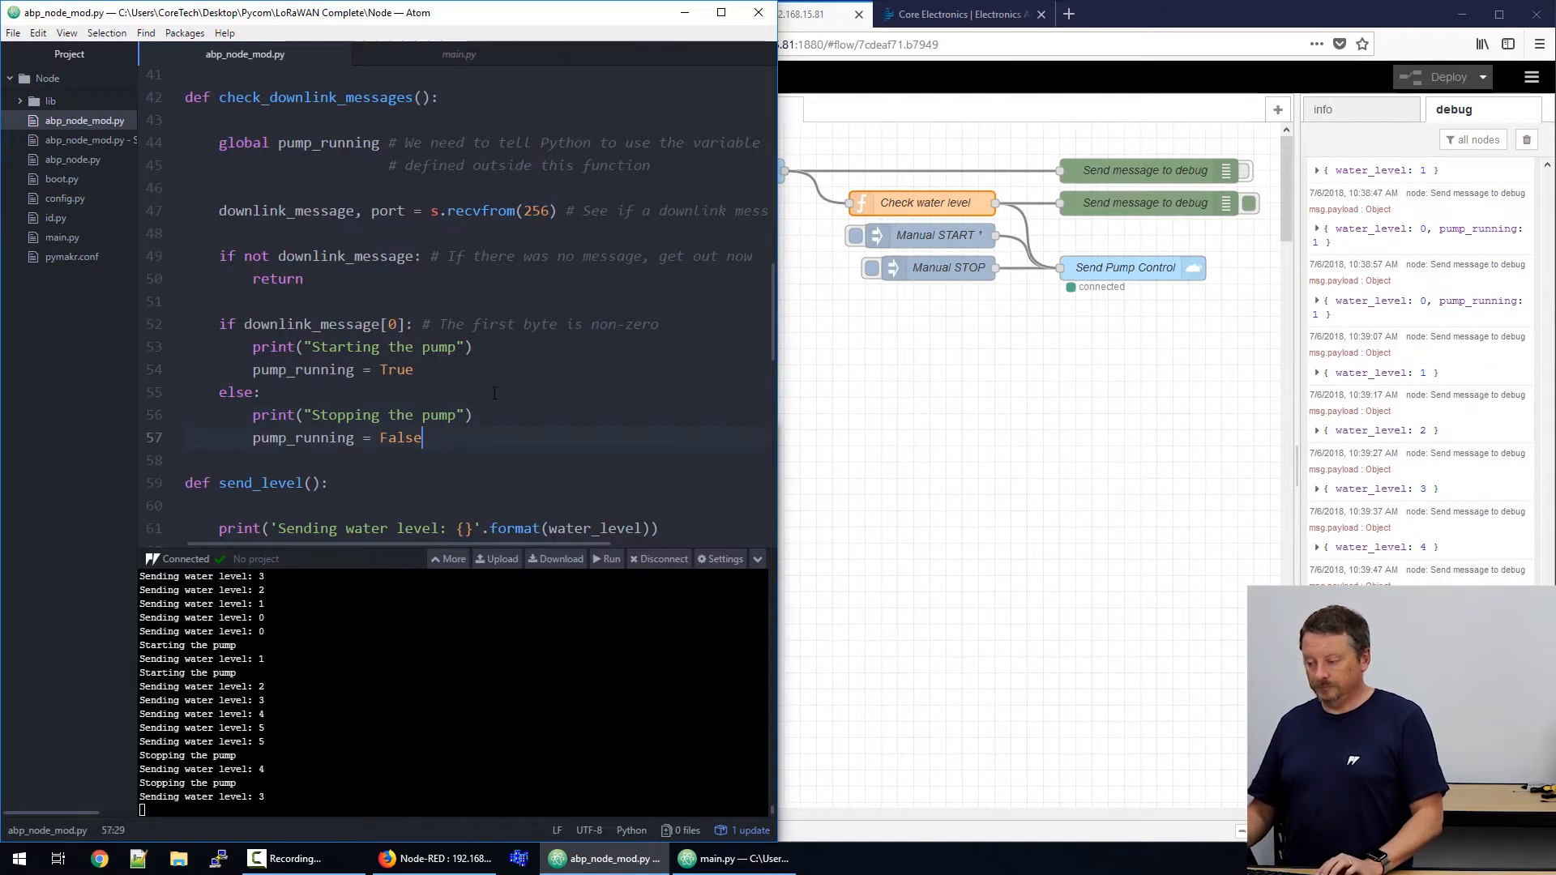
pyautogui.scroll(-3, 494, 393)
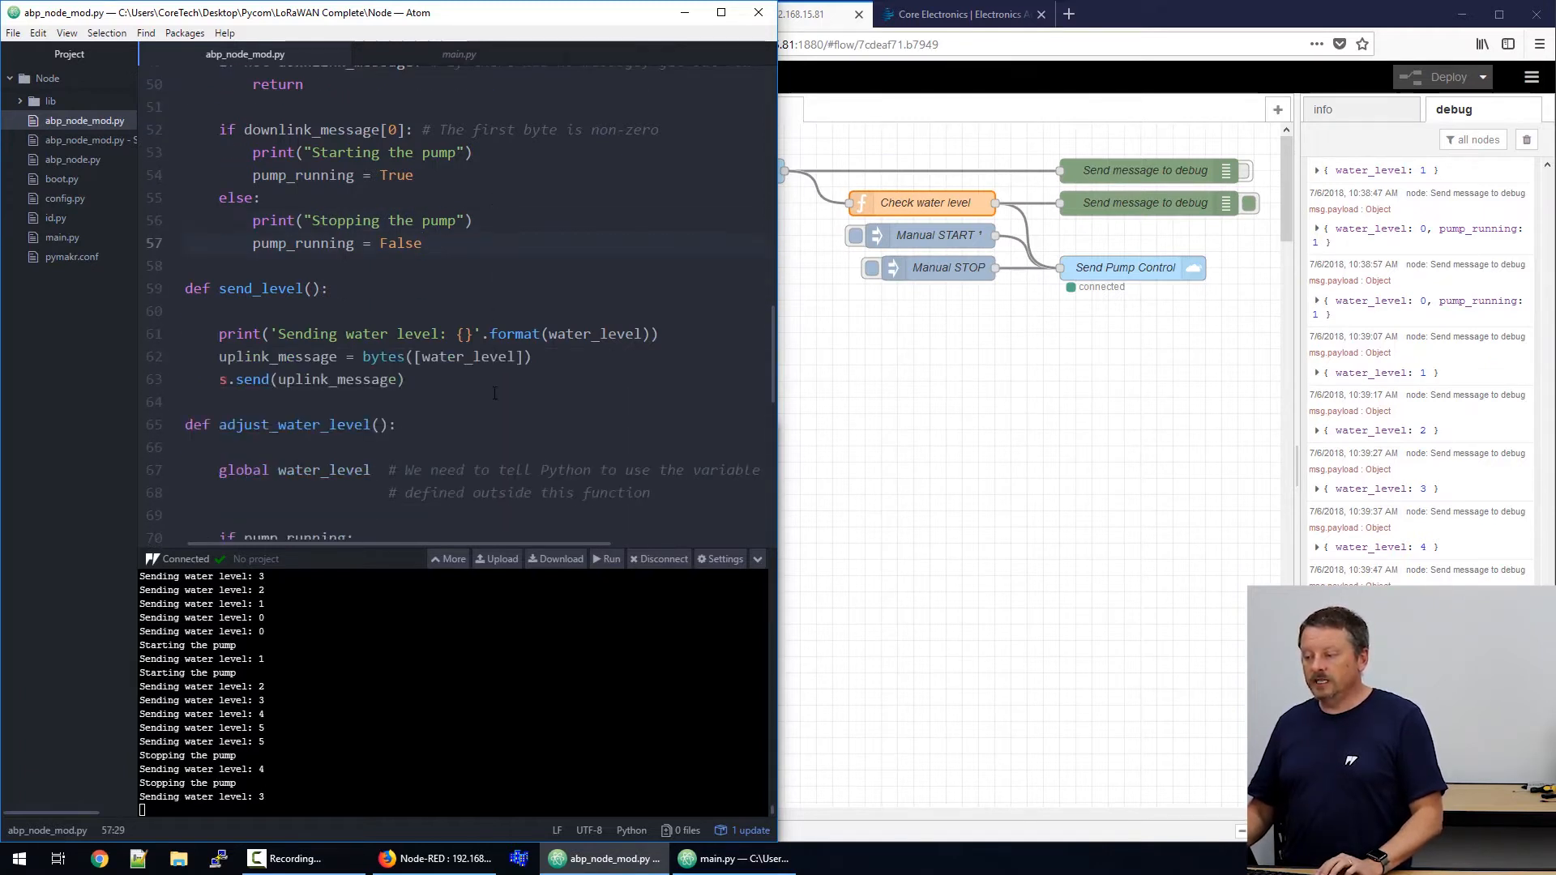
pyautogui.scroll(-1, 493, 393)
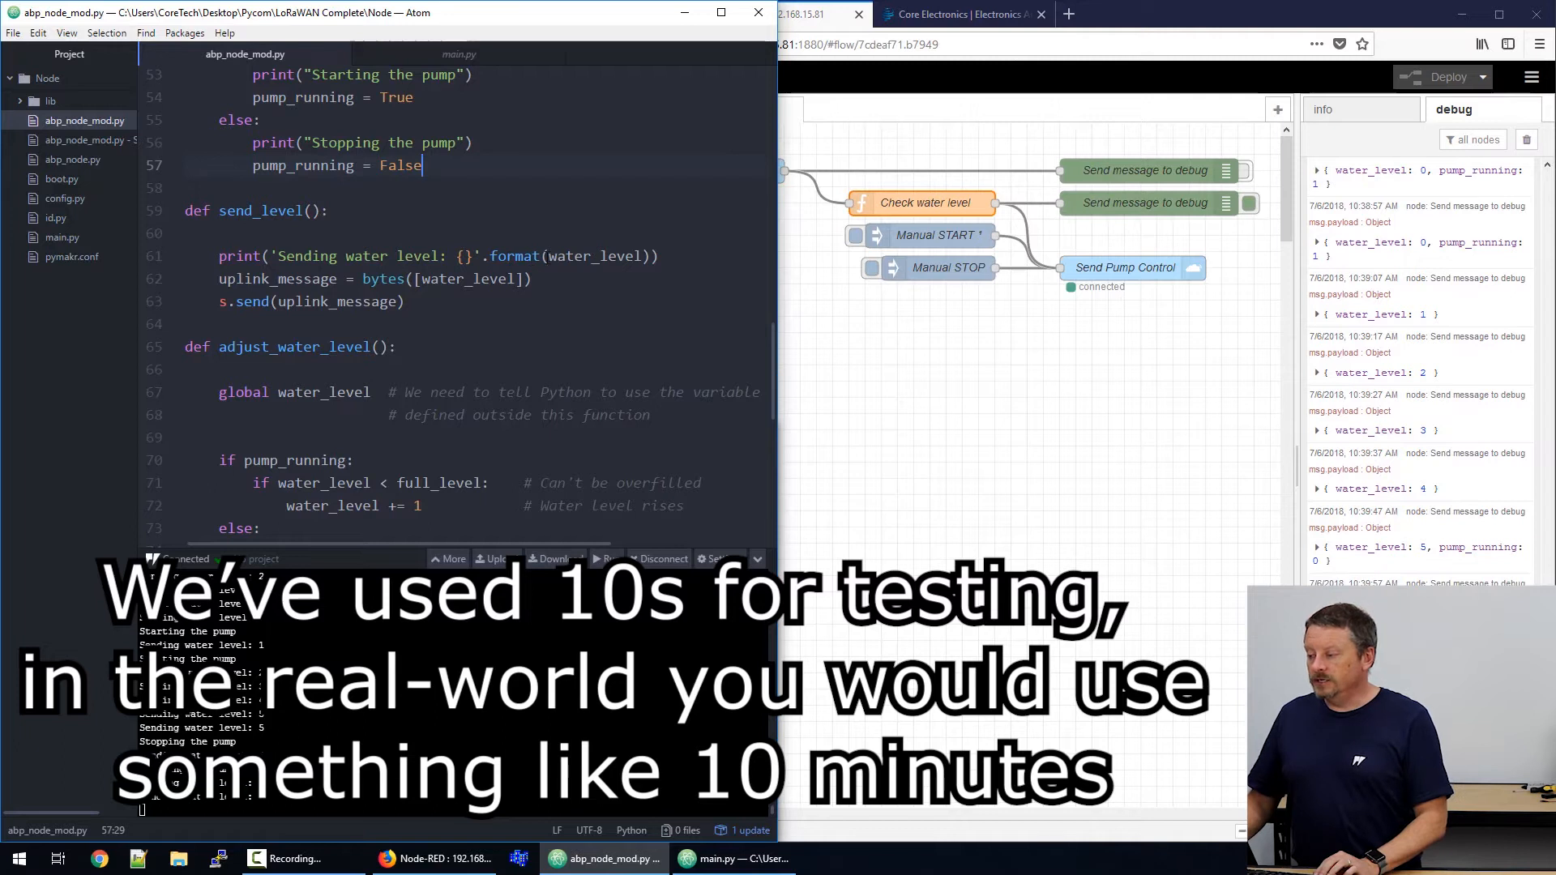
pyautogui.moveTo(545, 255); pyautogui.dragTo(642, 256)
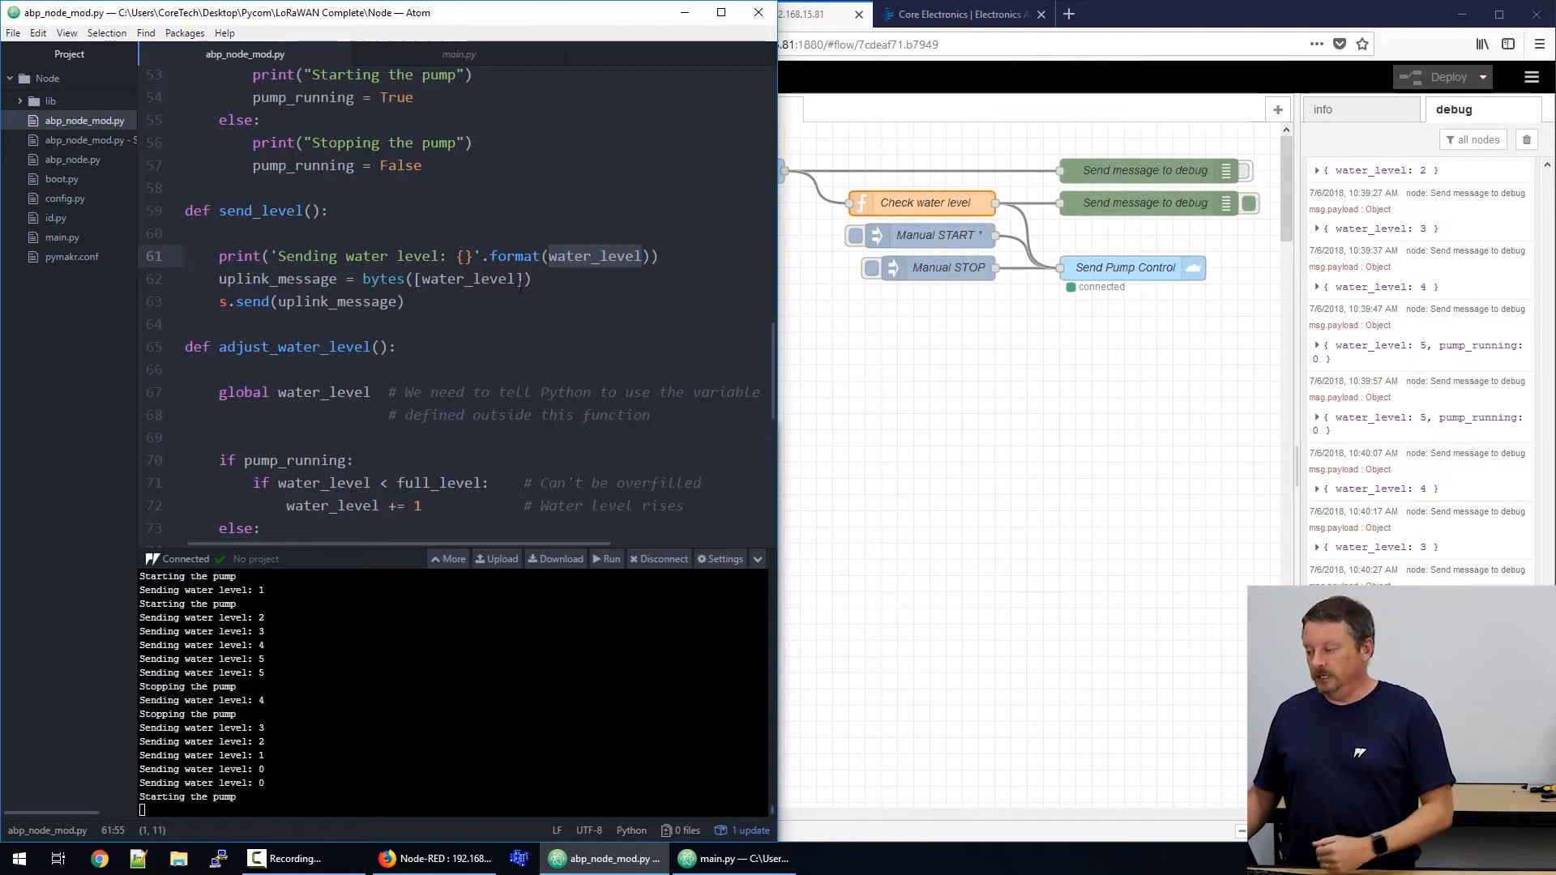
pyautogui.click(546, 279)
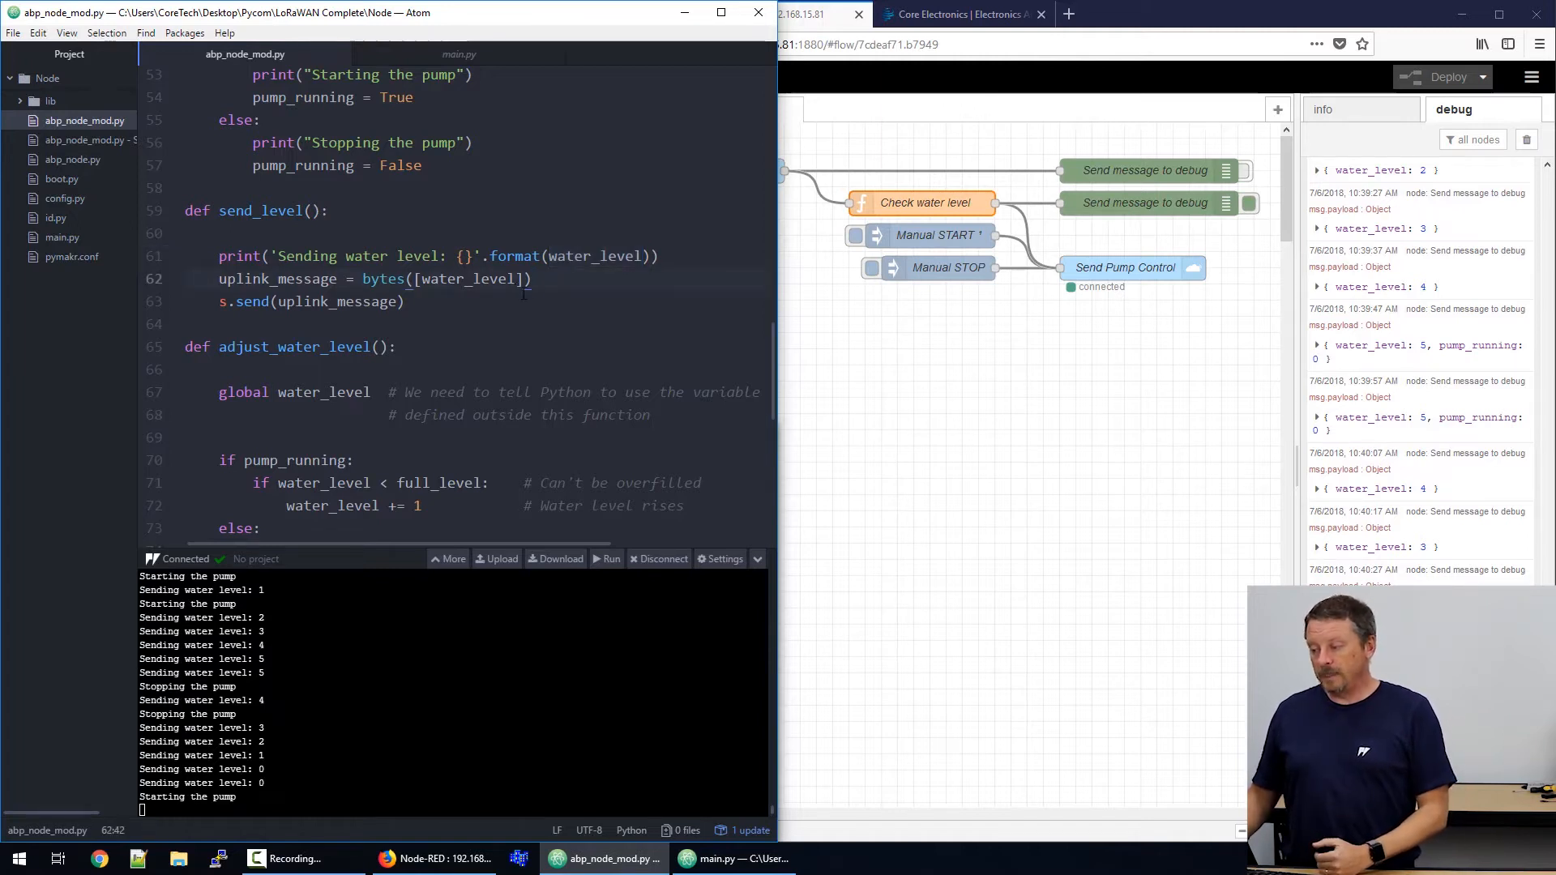
pyautogui.click(516, 302)
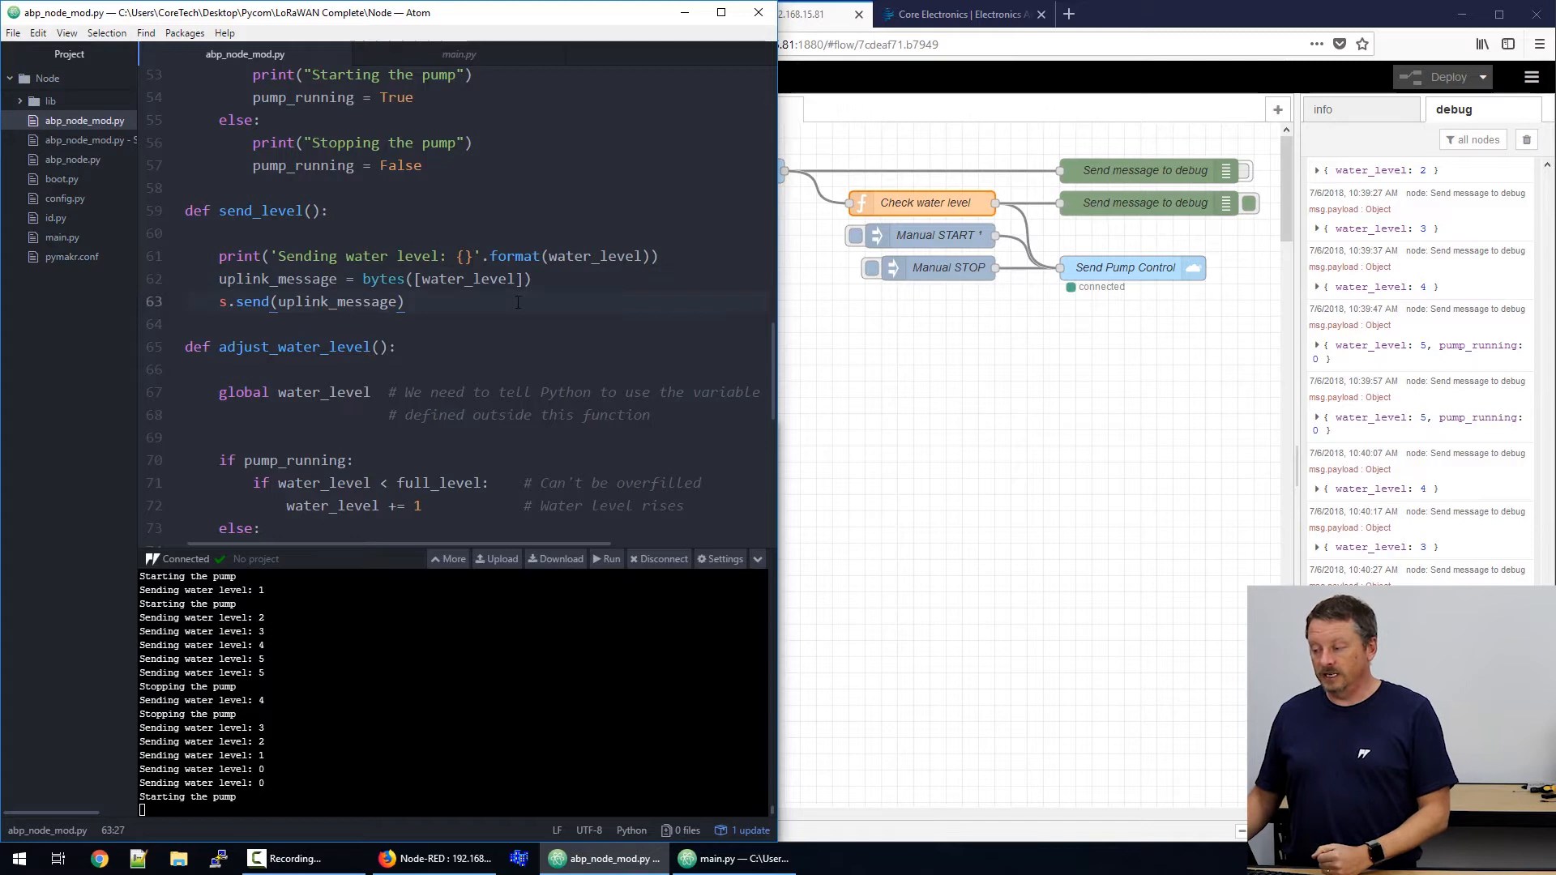
pyautogui.scroll(-2, 517, 302)
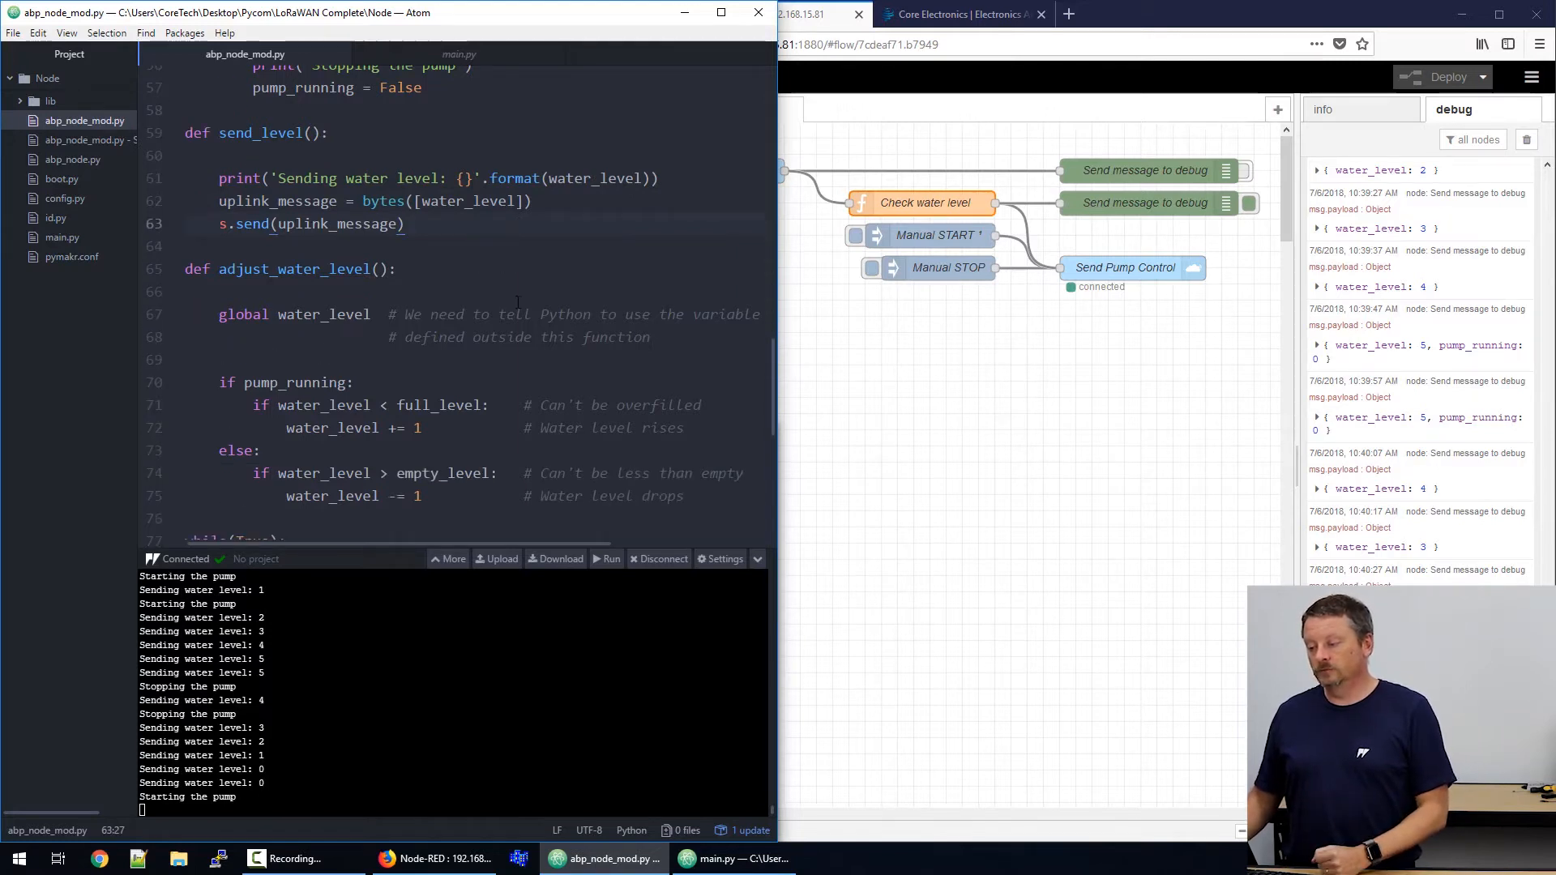
pyautogui.scroll(-2, 517, 301)
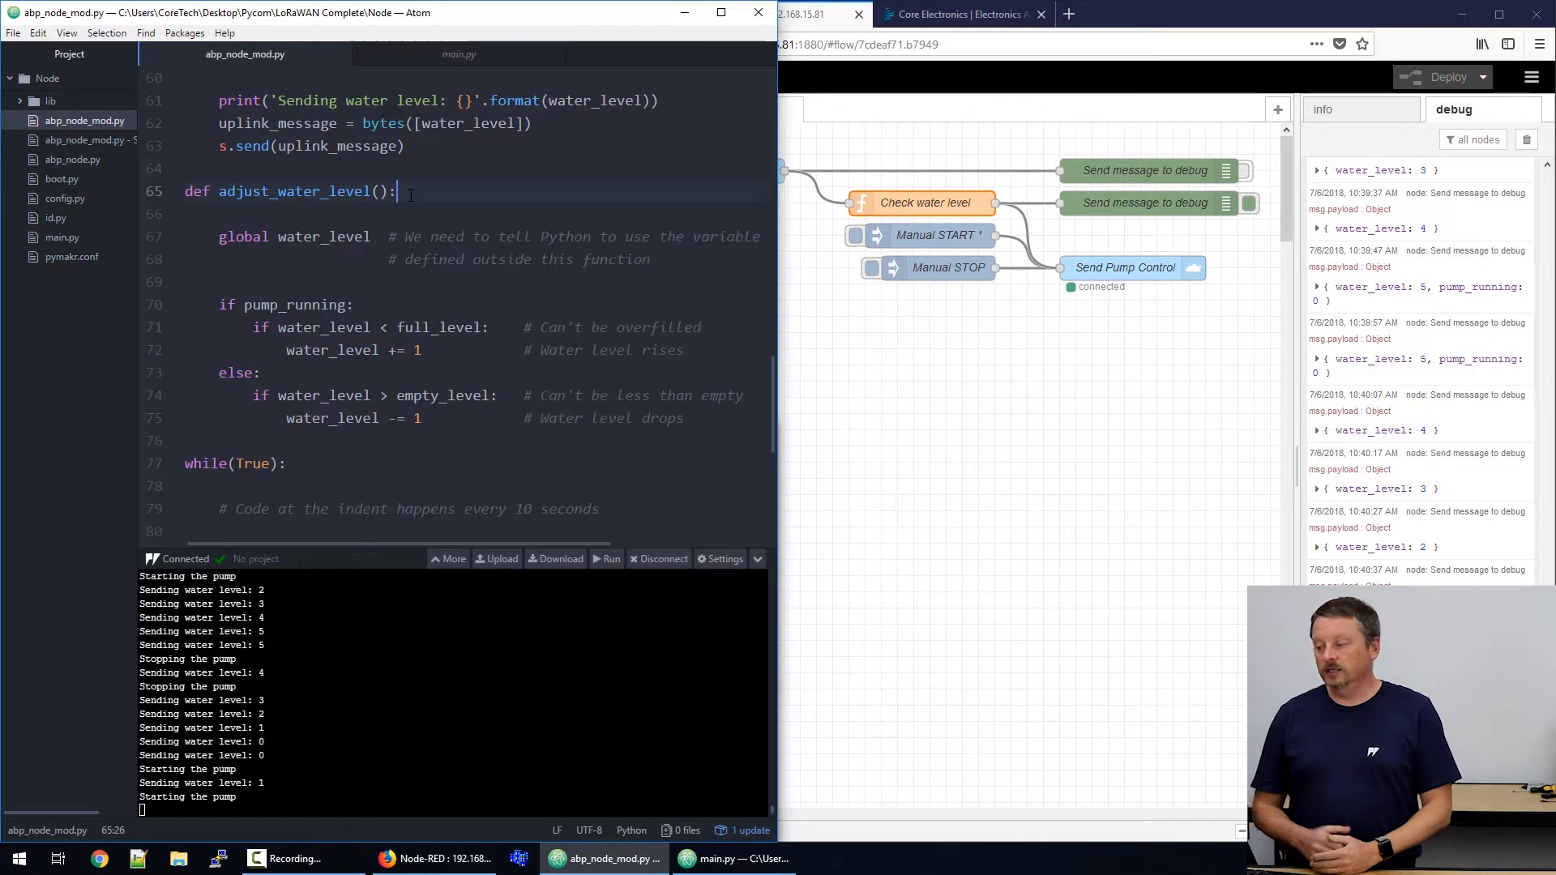
# - Walk through the loop's water-level lowering, send_level call, ten-iteration inner loop and check_downlink_messages call
pyautogui.click(428, 418)
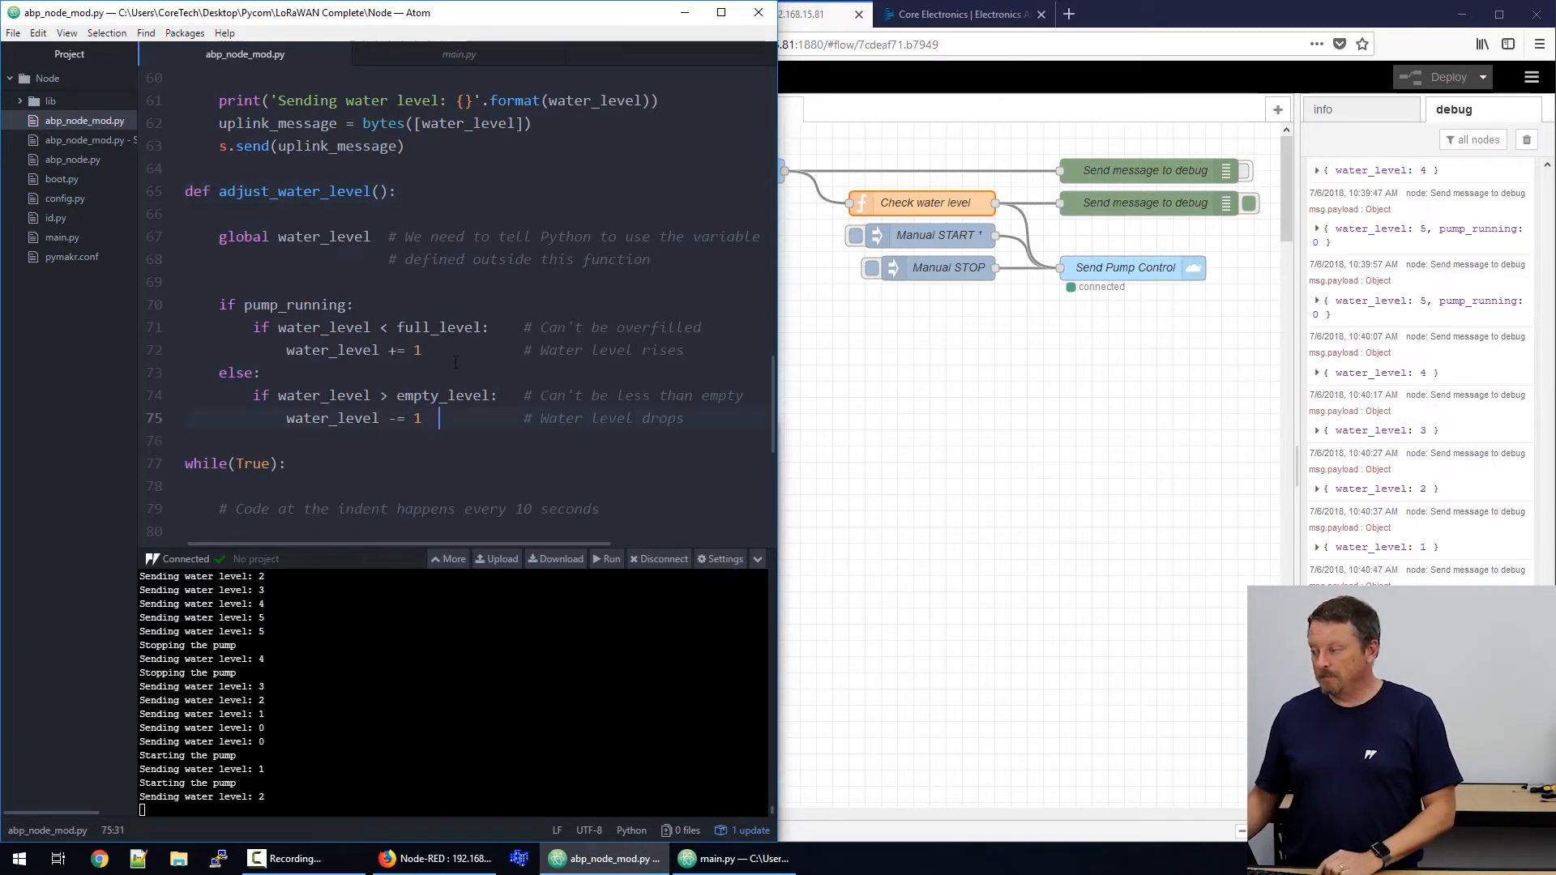
pyautogui.scroll(-4, 456, 362)
pyautogui.scroll(-2, 455, 361)
pyautogui.scroll(-2, 455, 361)
pyautogui.scroll(-2, 457, 361)
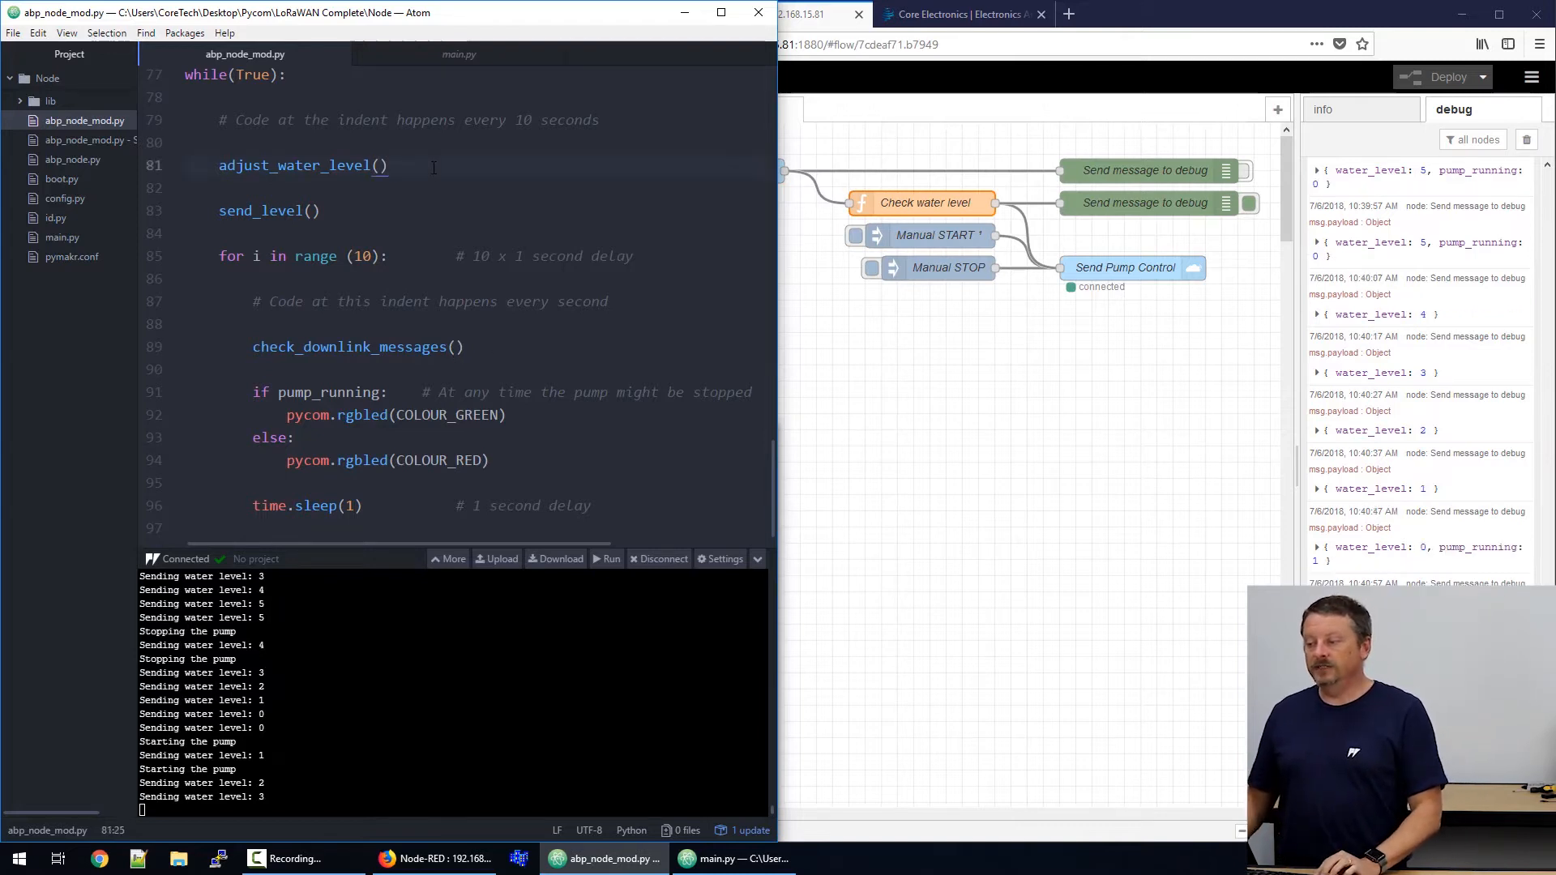
pyautogui.click(378, 209)
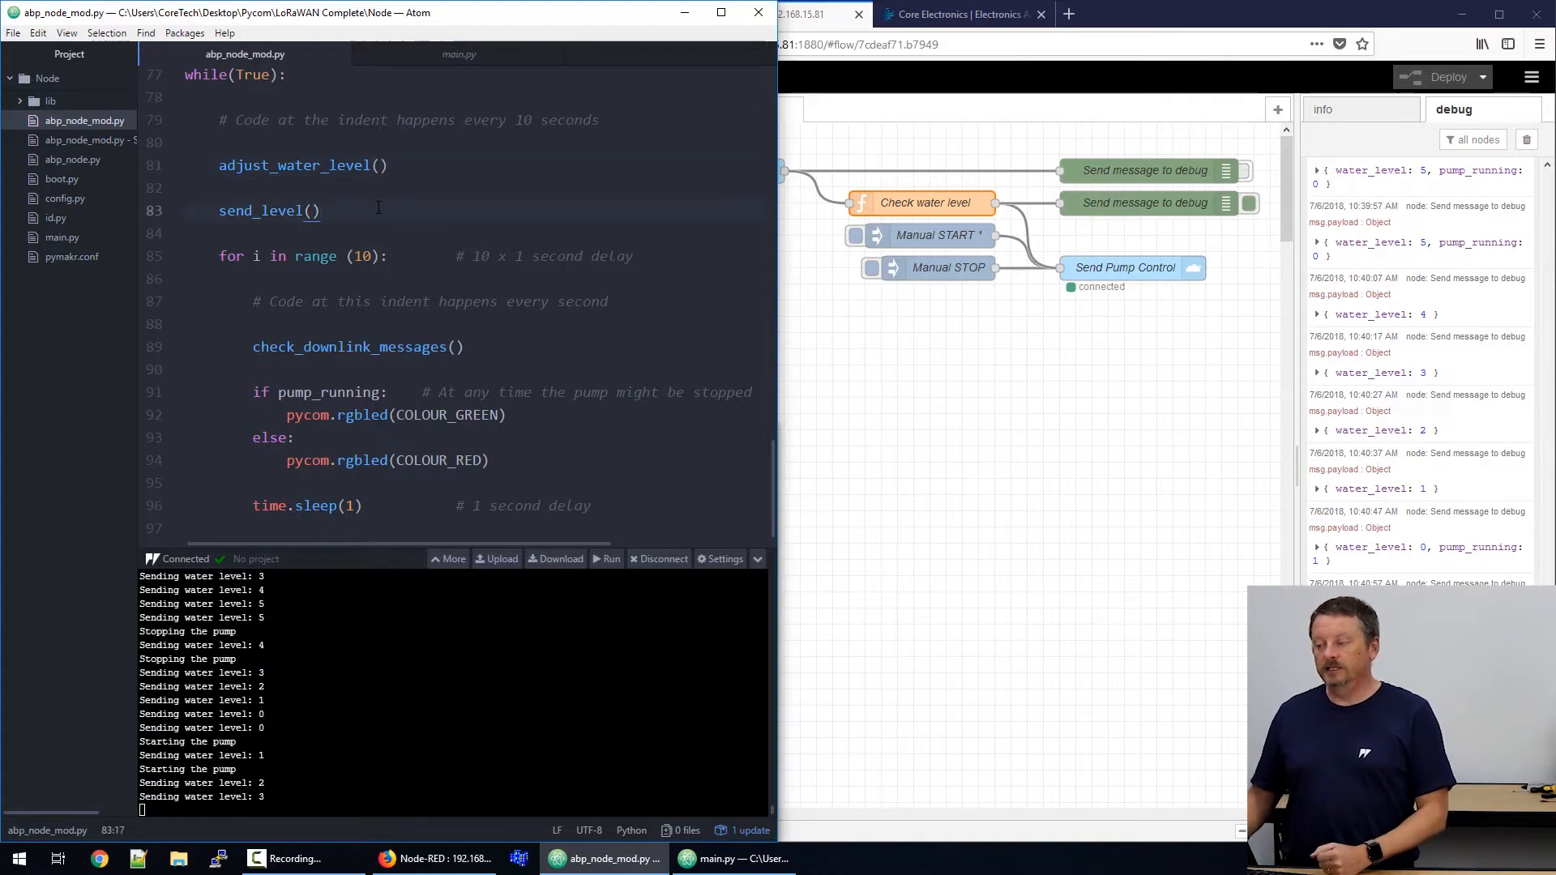
pyautogui.click(391, 256)
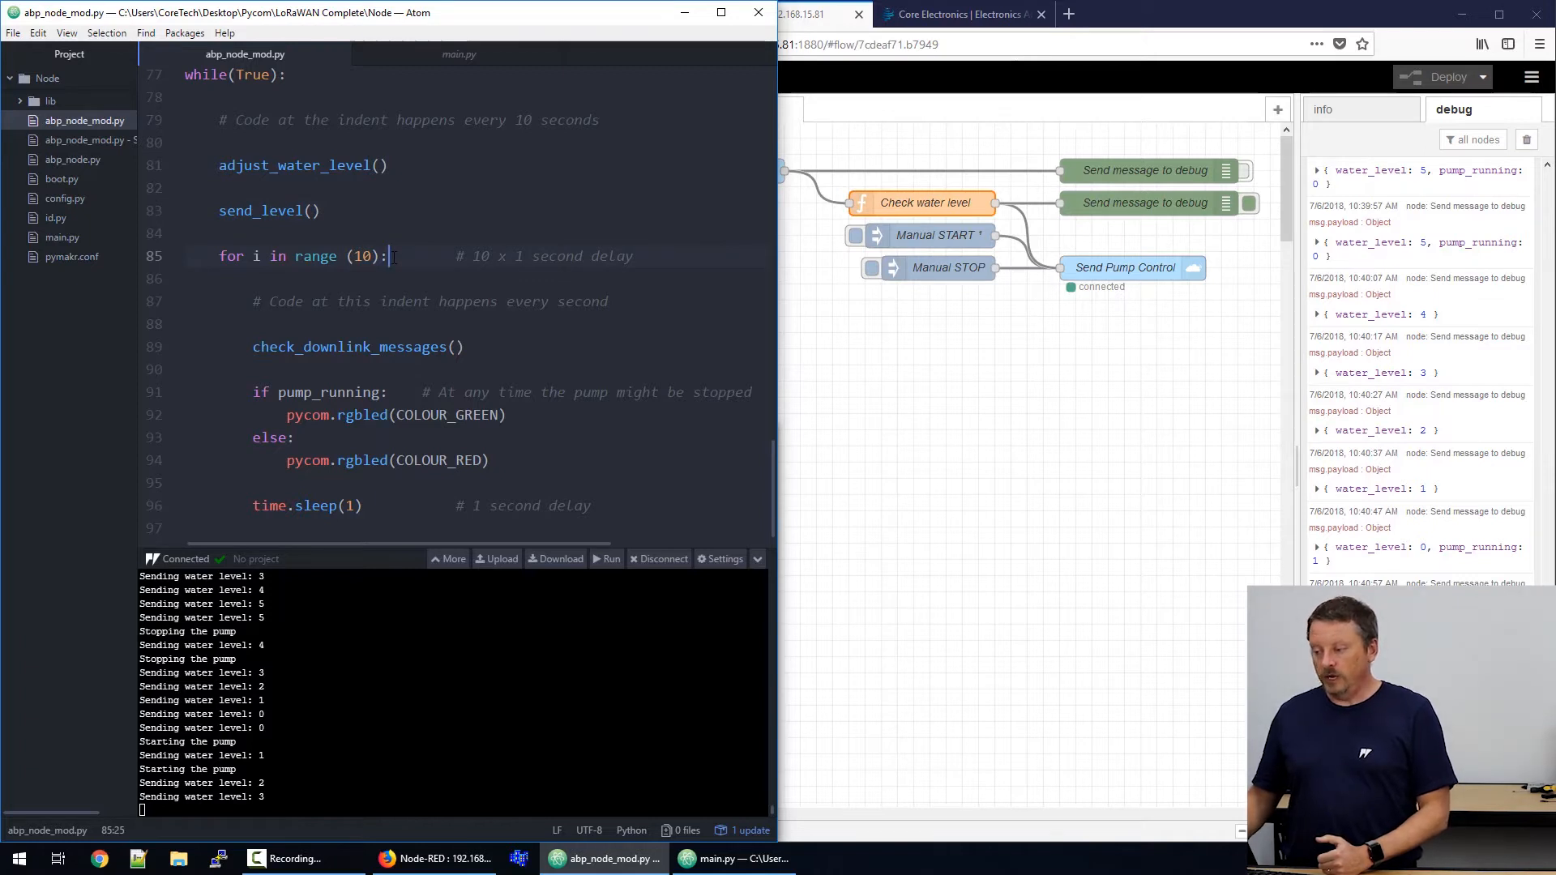
pyautogui.click(400, 346)
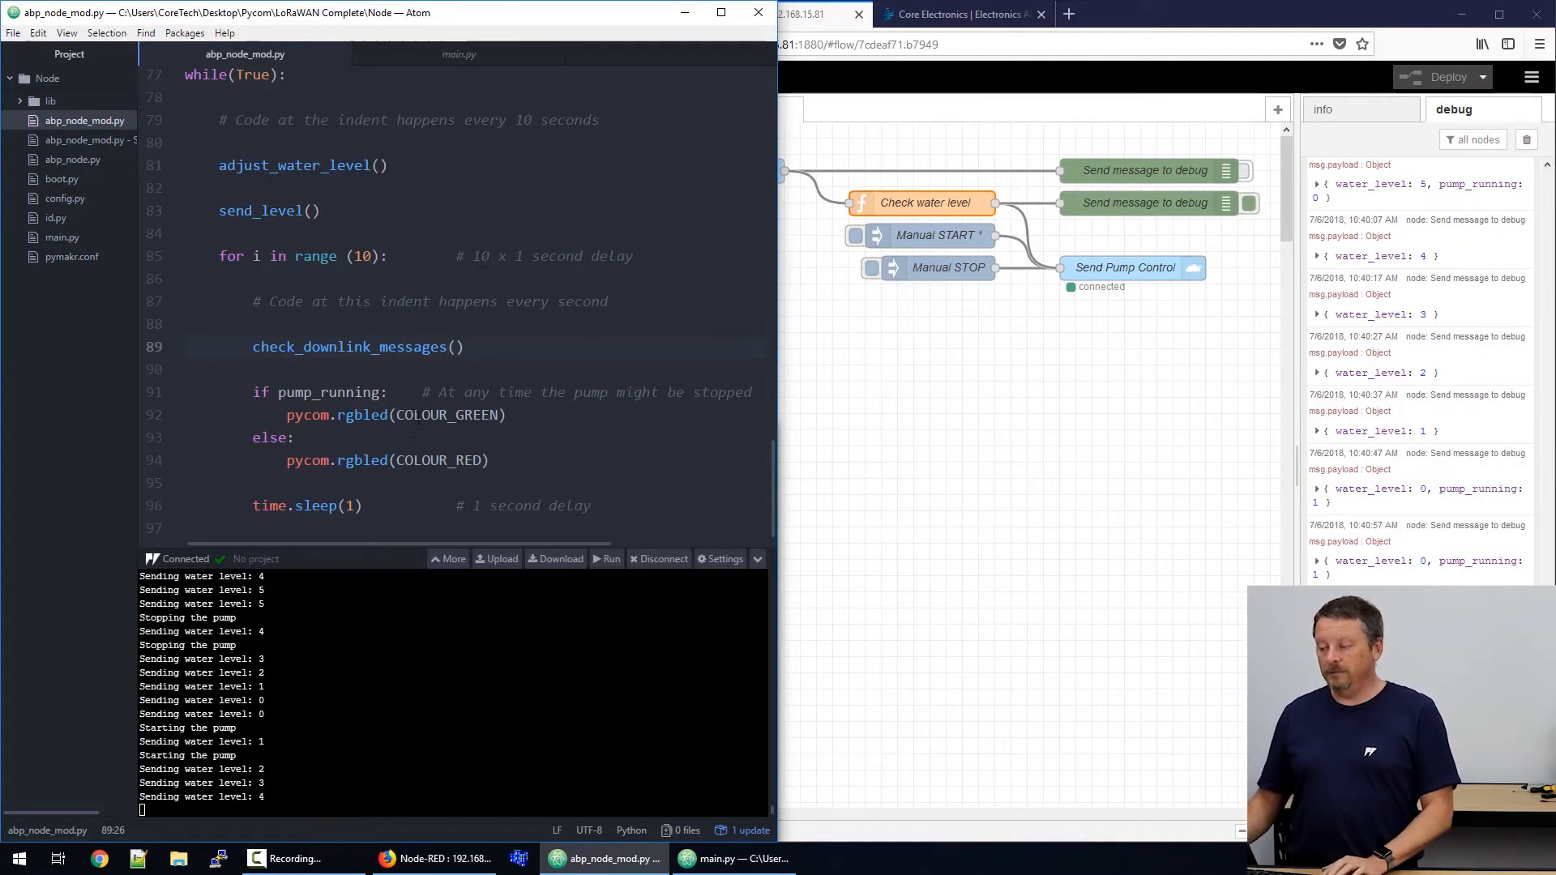
# - Point out the red LED branch and one-second sleep, then return to the adjust_water_level call
pyautogui.click(422, 459)
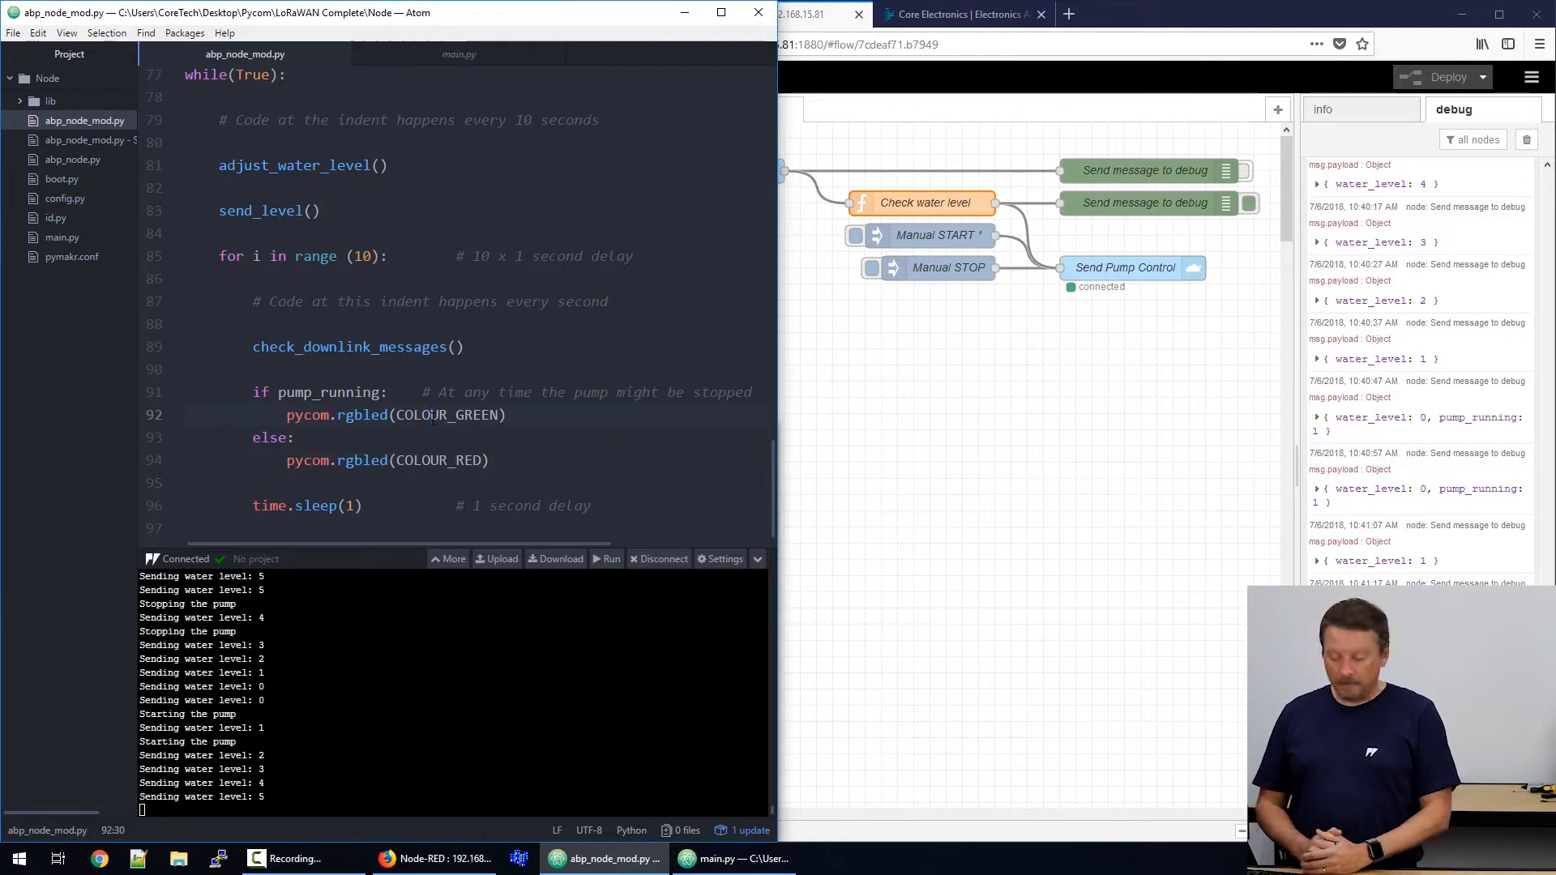
pyautogui.click(357, 510)
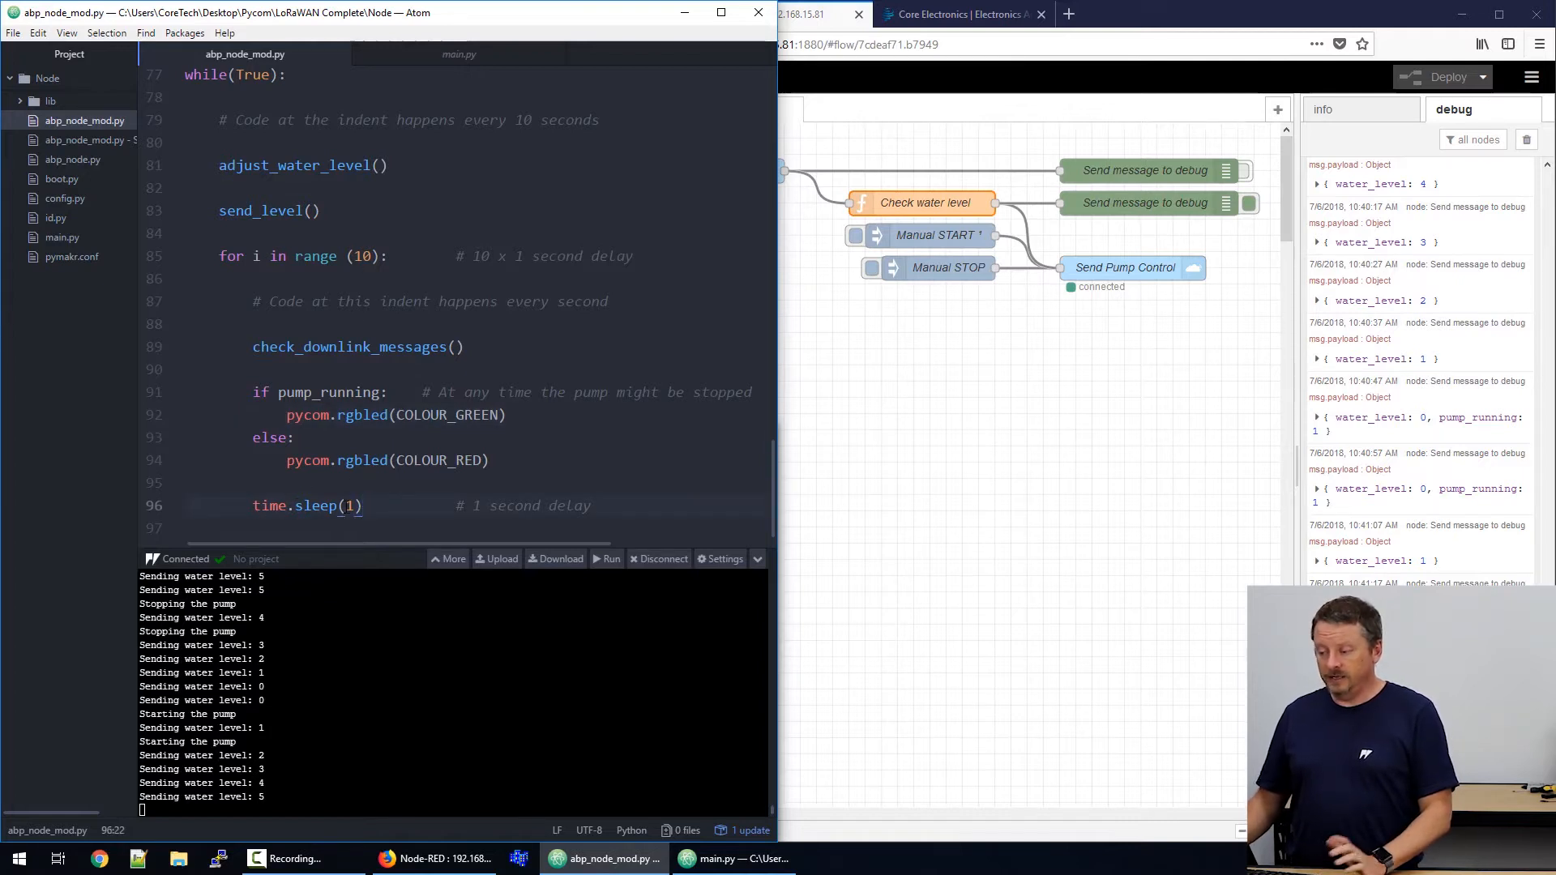
pyautogui.click(227, 166)
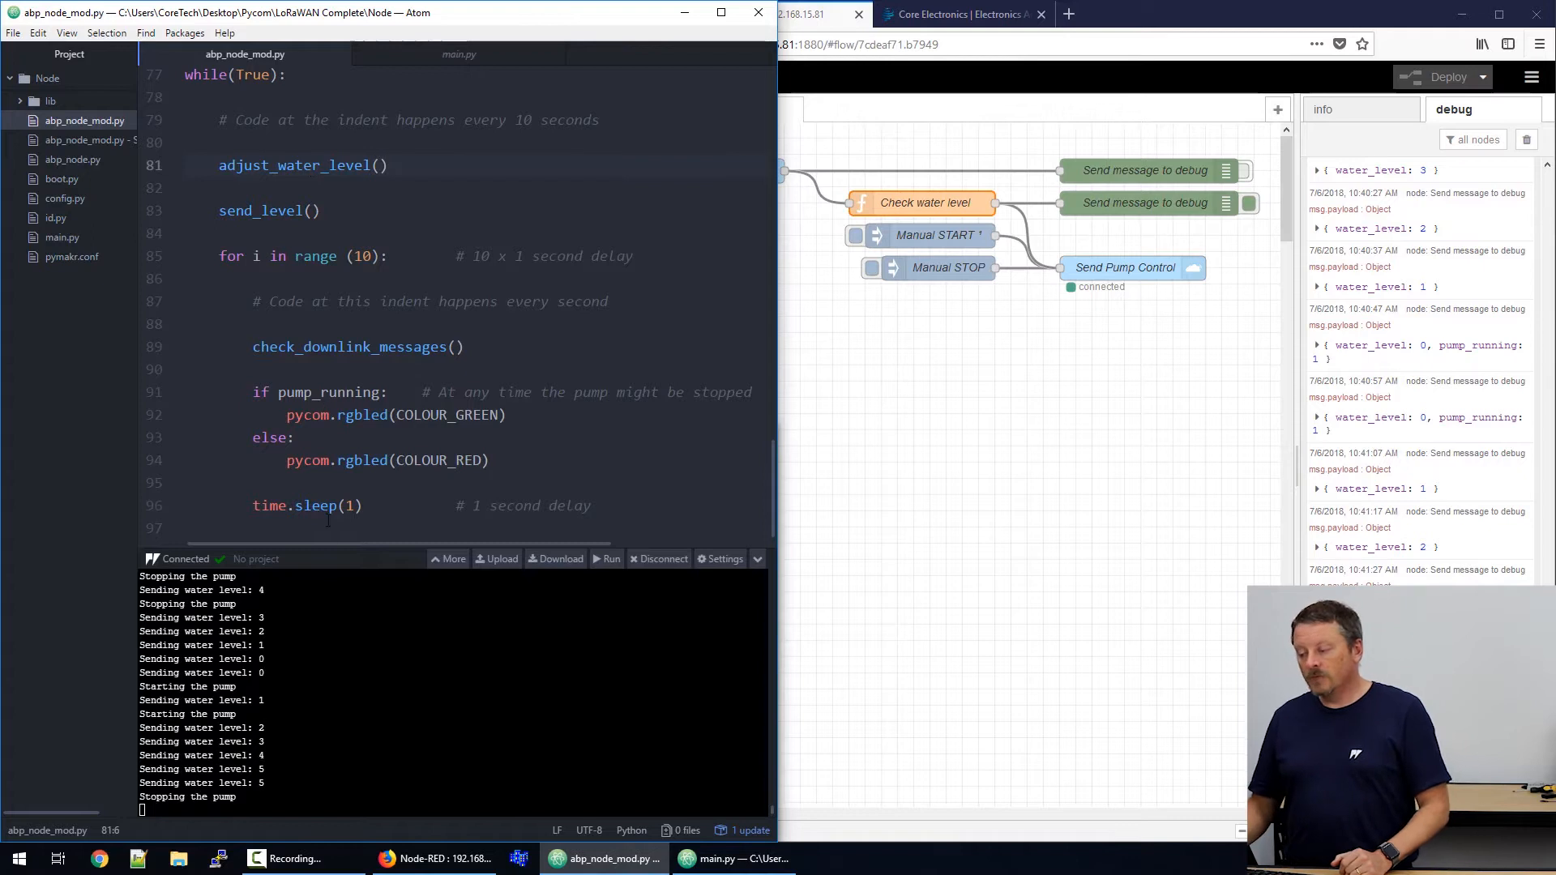
# - Enlarge the Pymakr console pane, then bring the browser forward on The Things Network application Data page
pyautogui.moveTo(329, 543); pyautogui.dragTo(330, 448)
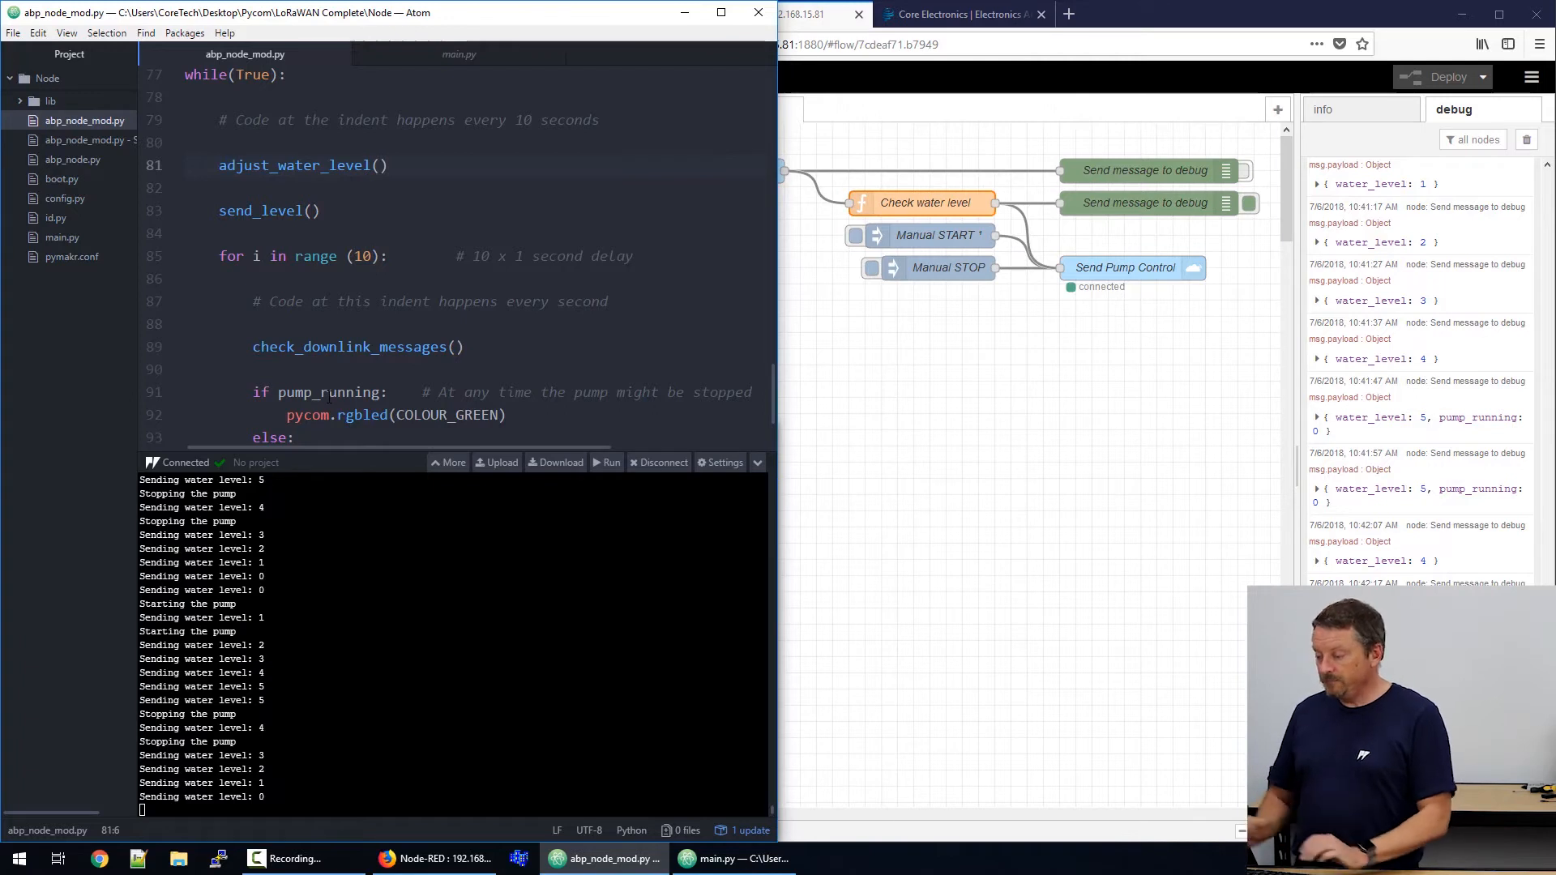
pyautogui.click(1130, 8)
pyautogui.click(596, 15)
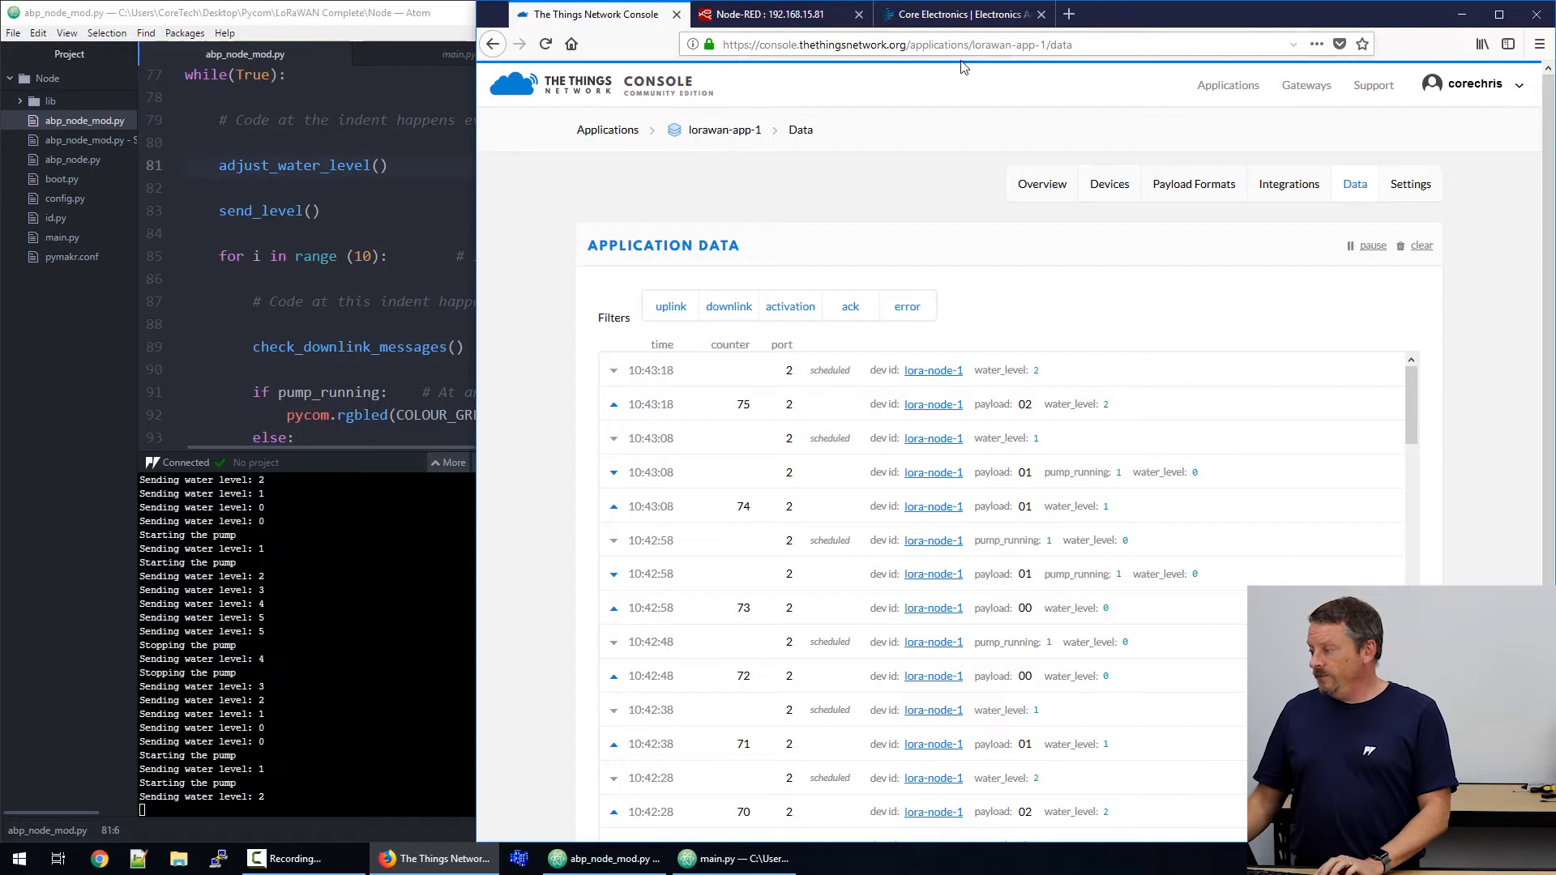
# - From the console home, view the gateway-lopy overview, highlight its Last Seen field, and return home
pyautogui.click(676, 95)
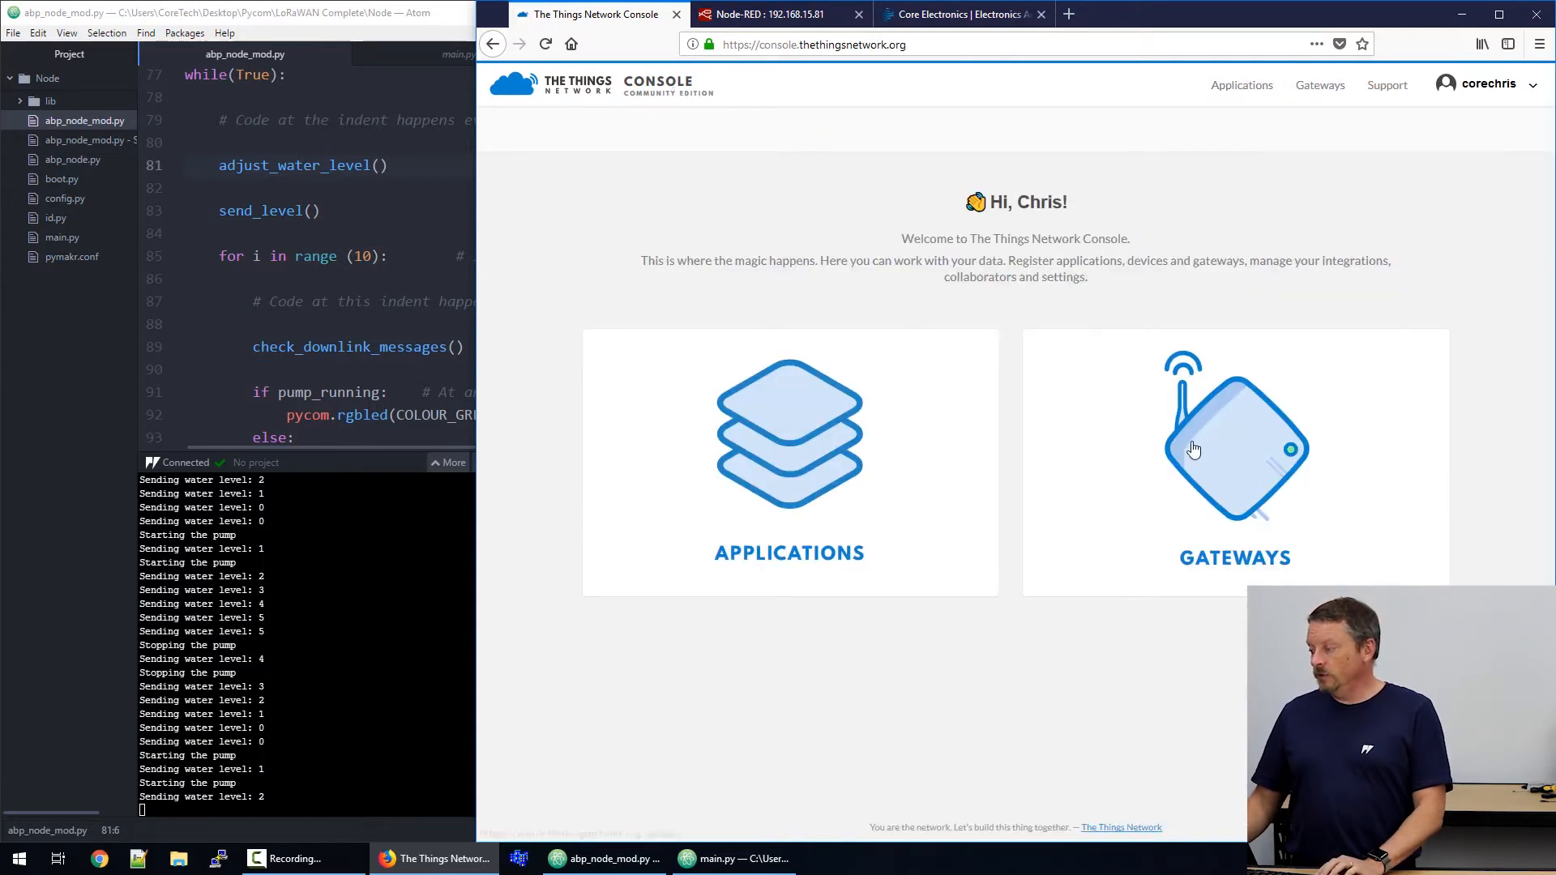
pyautogui.click(1255, 461)
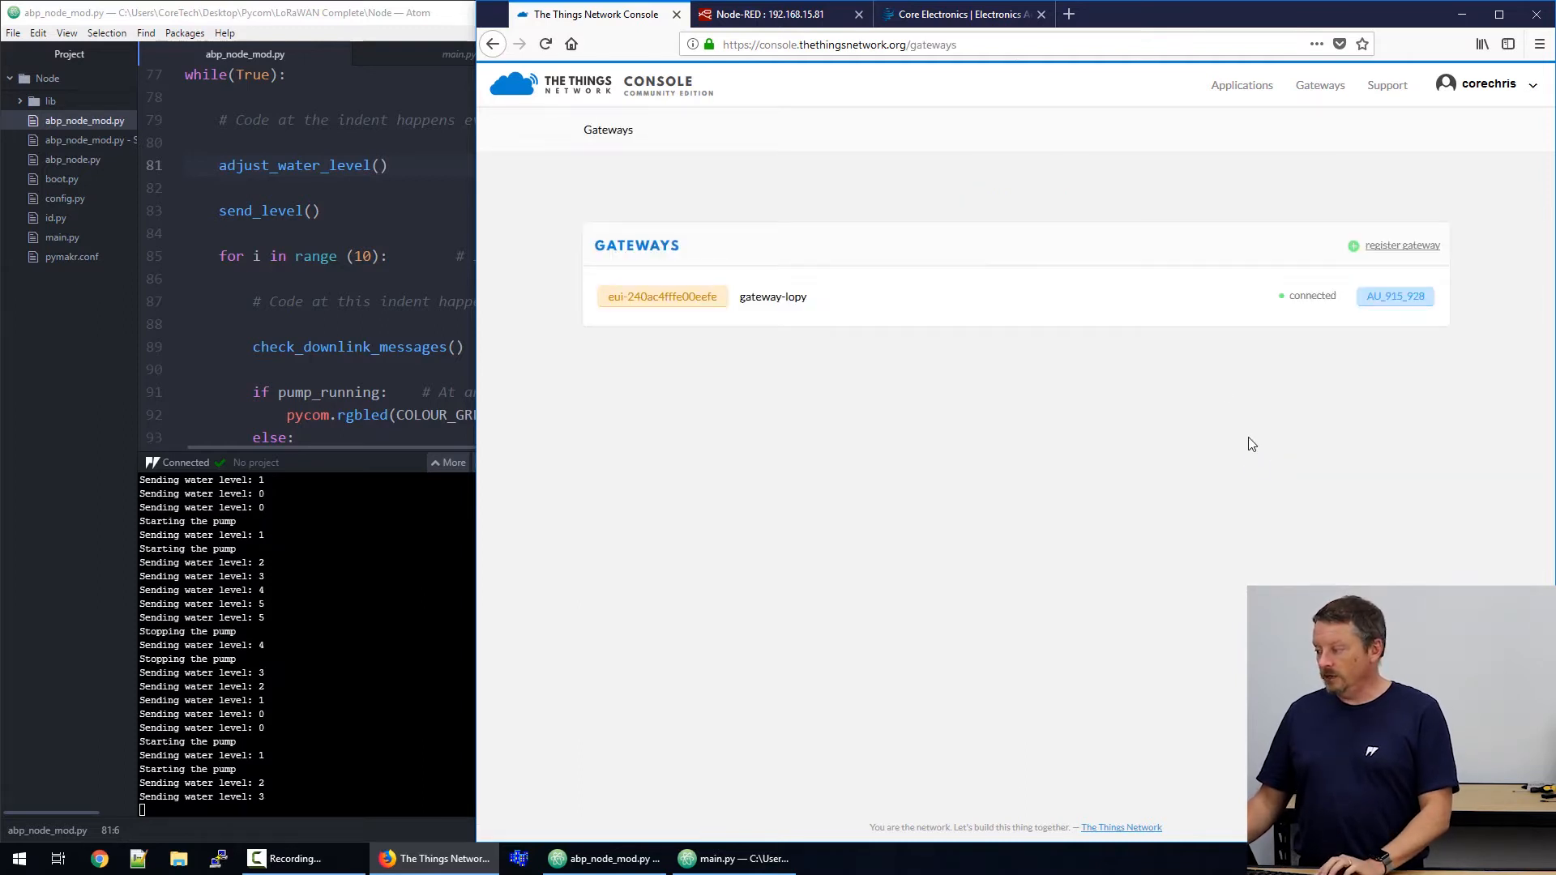
pyautogui.click(1164, 316)
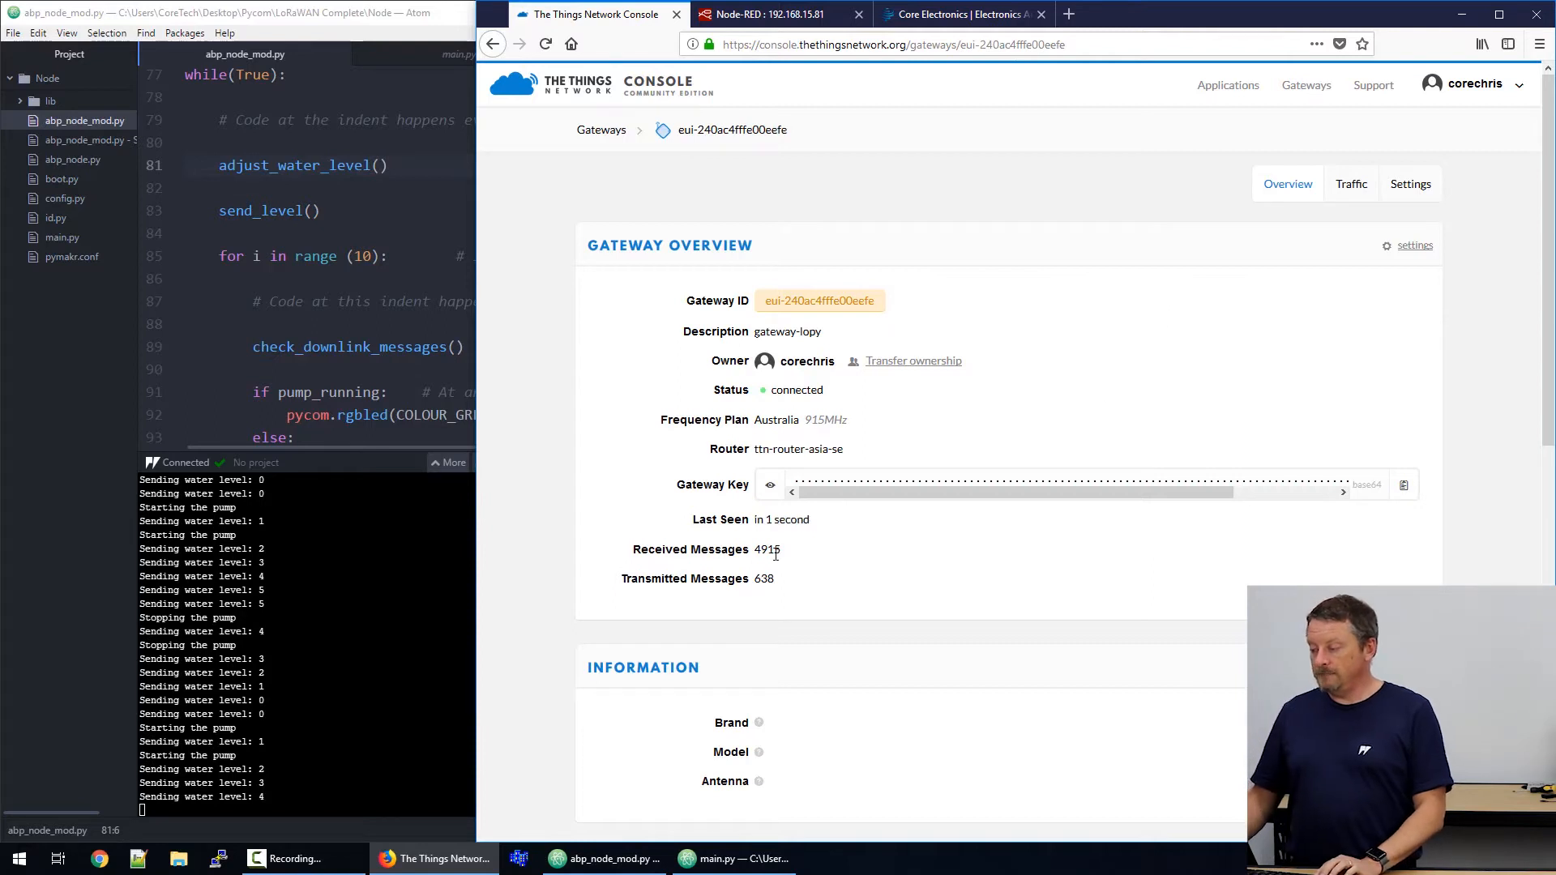
pyautogui.moveTo(691, 522); pyautogui.dragTo(828, 527)
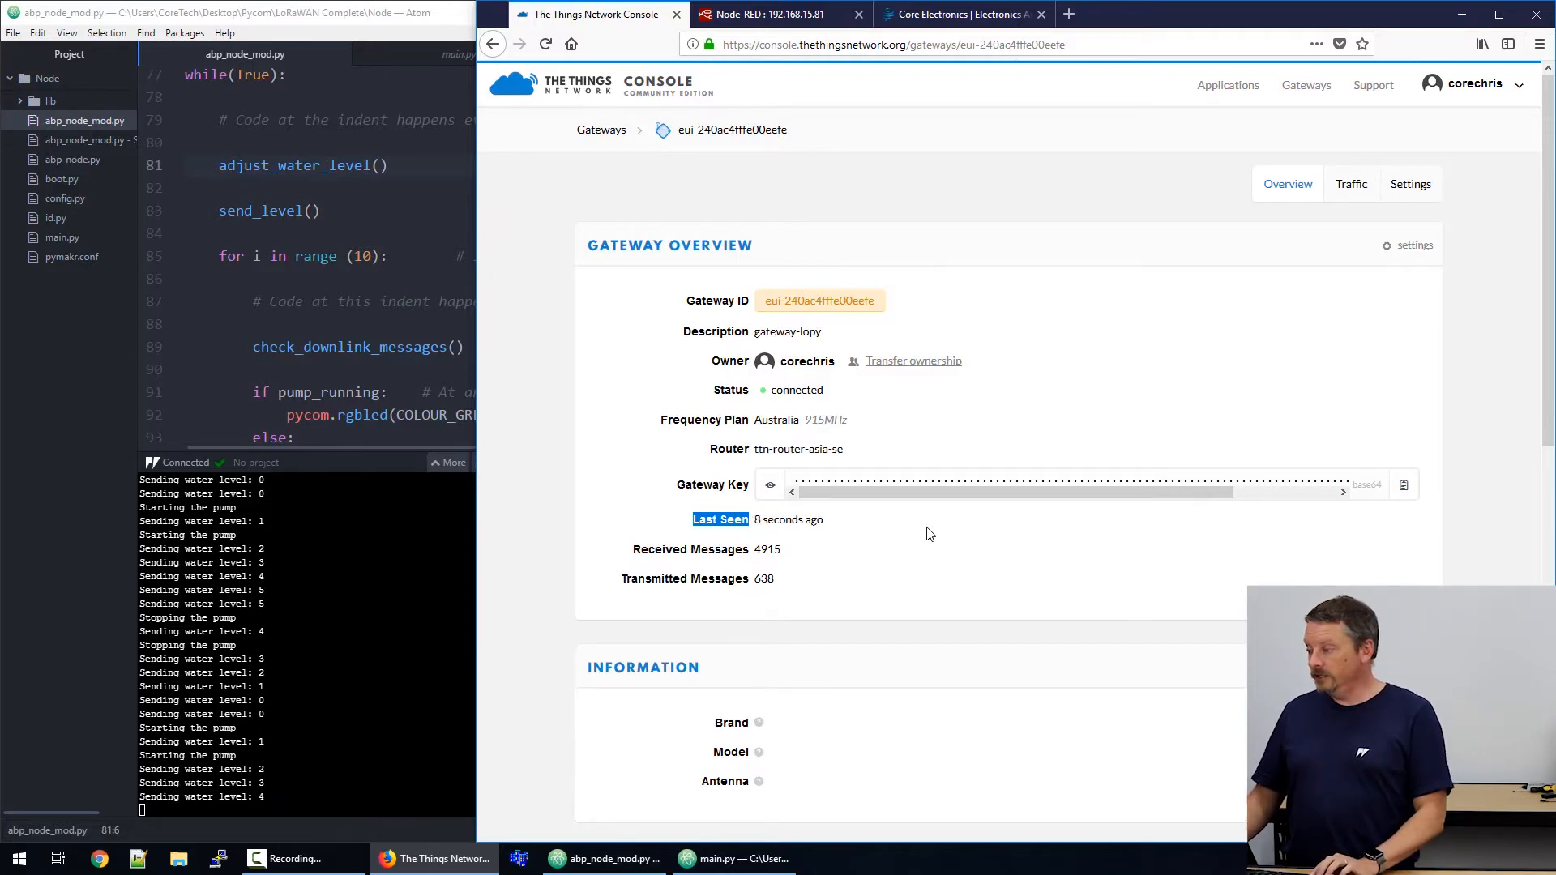
pyautogui.click(690, 96)
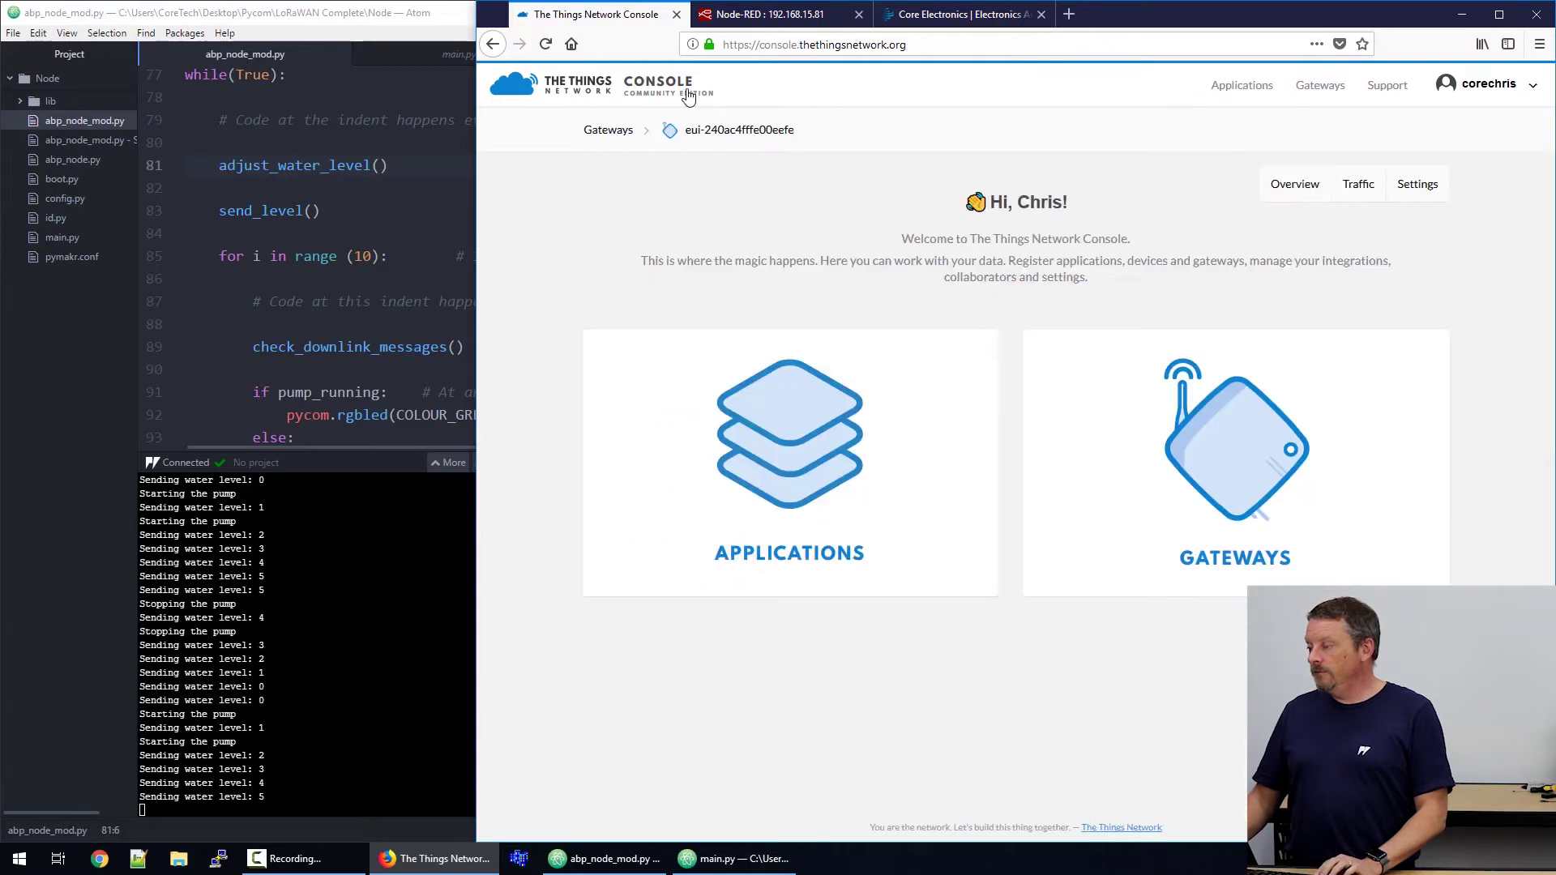
# - Navigate Applications > lorawan-app-1 > Devices to the lora-node-1 device overview
pyautogui.click(856, 440)
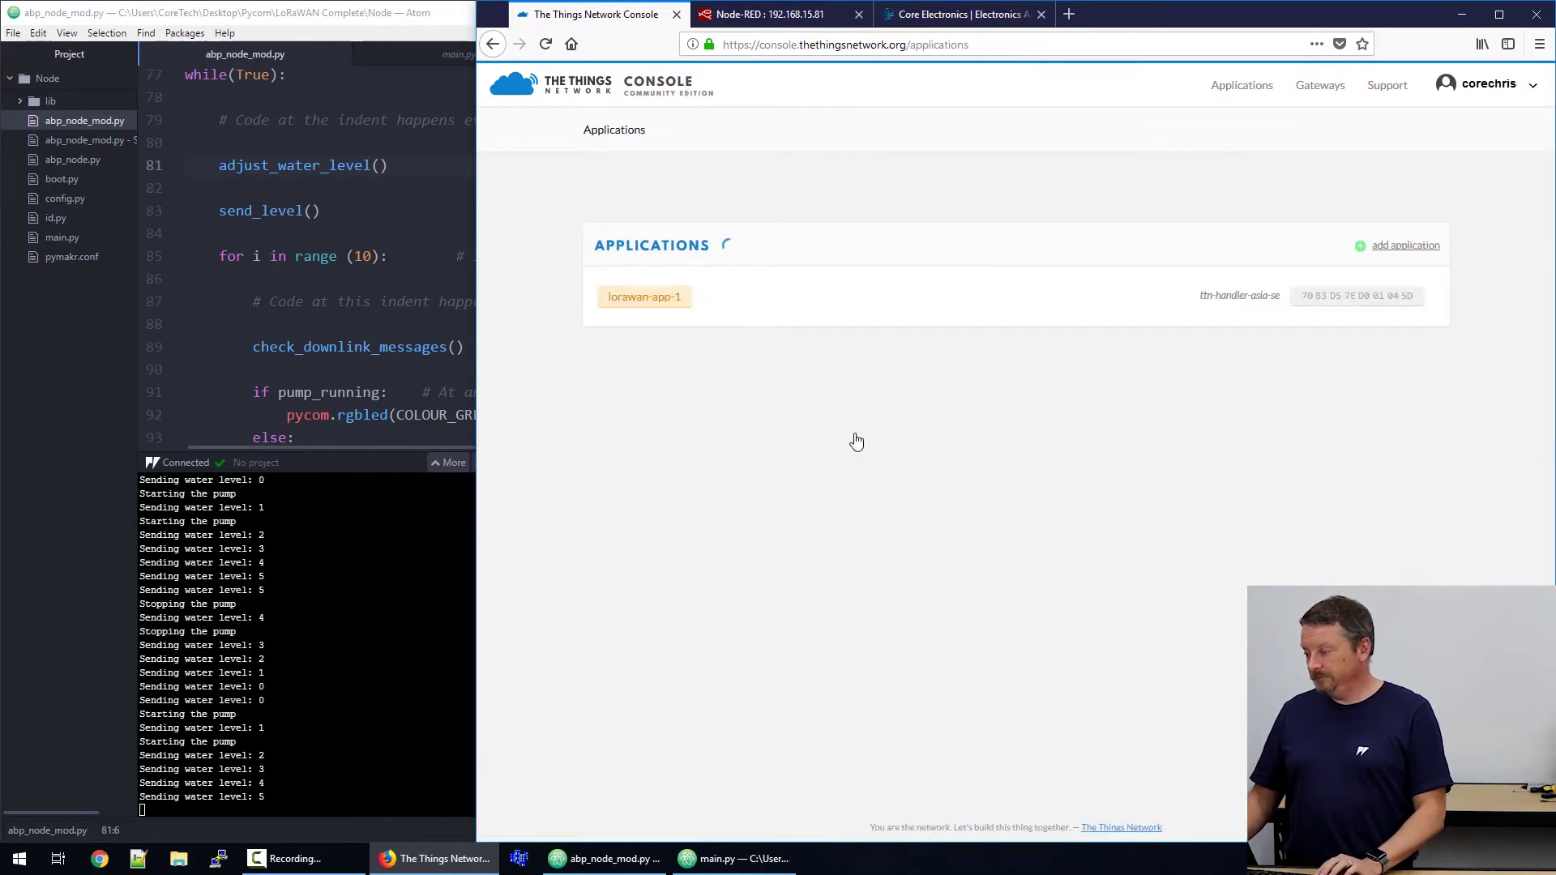
pyautogui.click(848, 319)
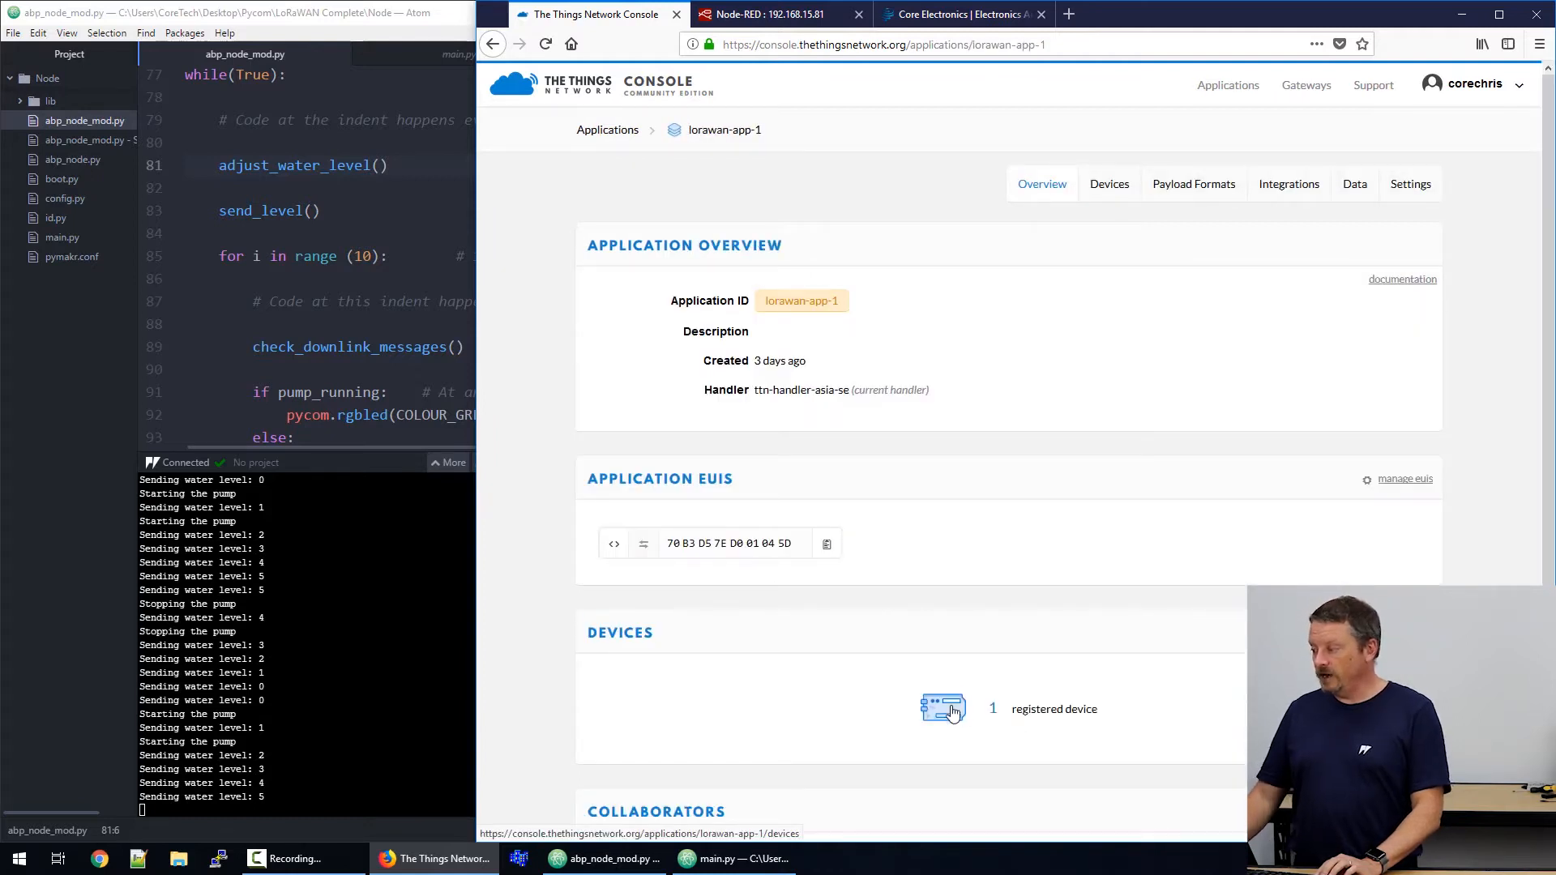
pyautogui.click(951, 711)
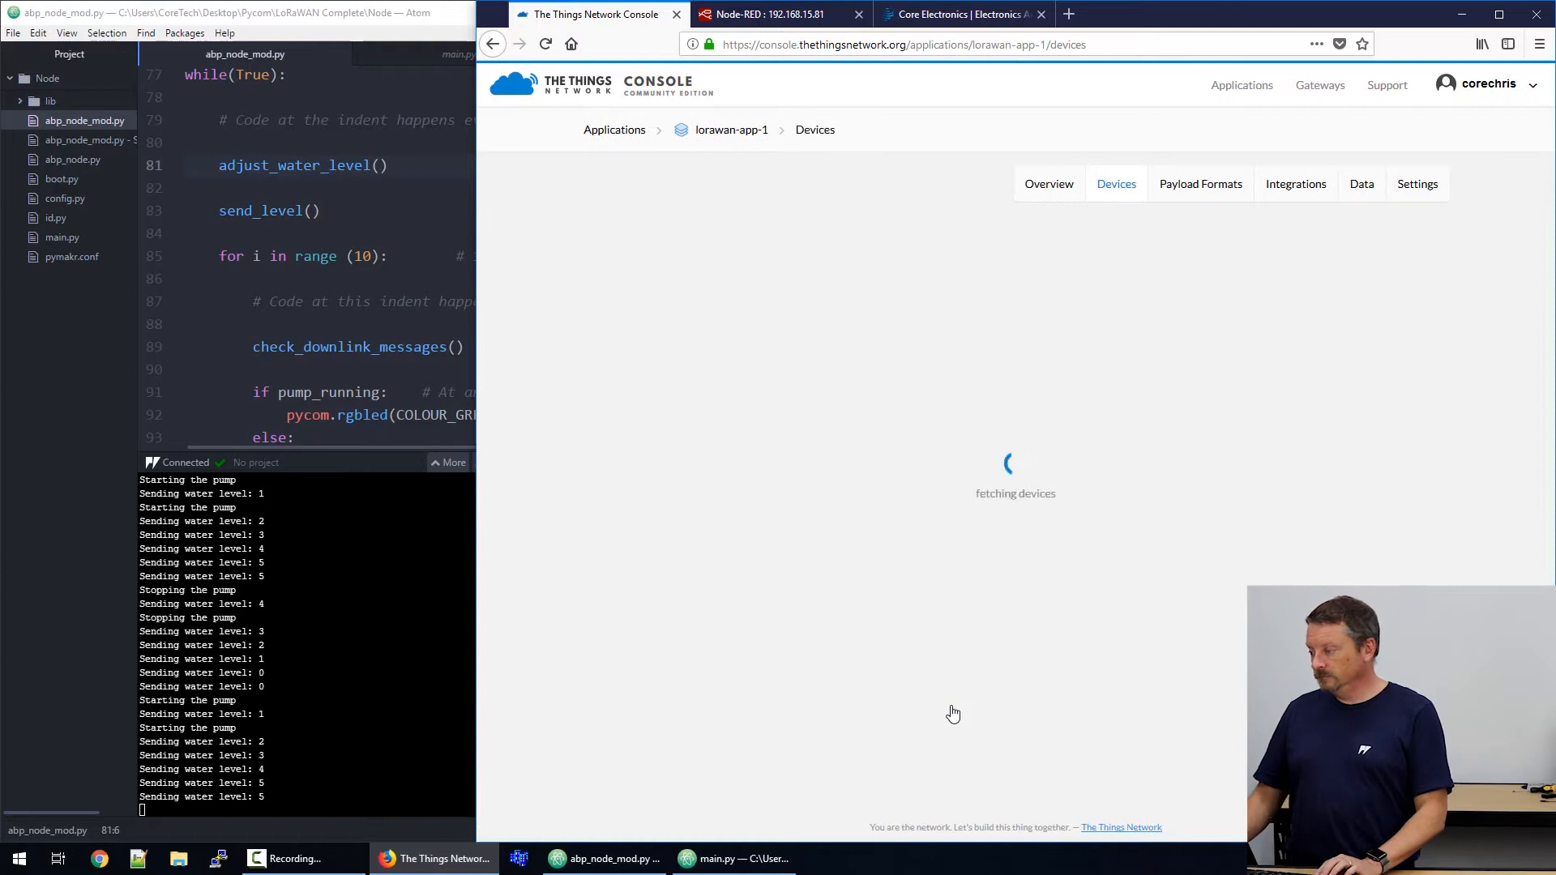
pyautogui.click(900, 324)
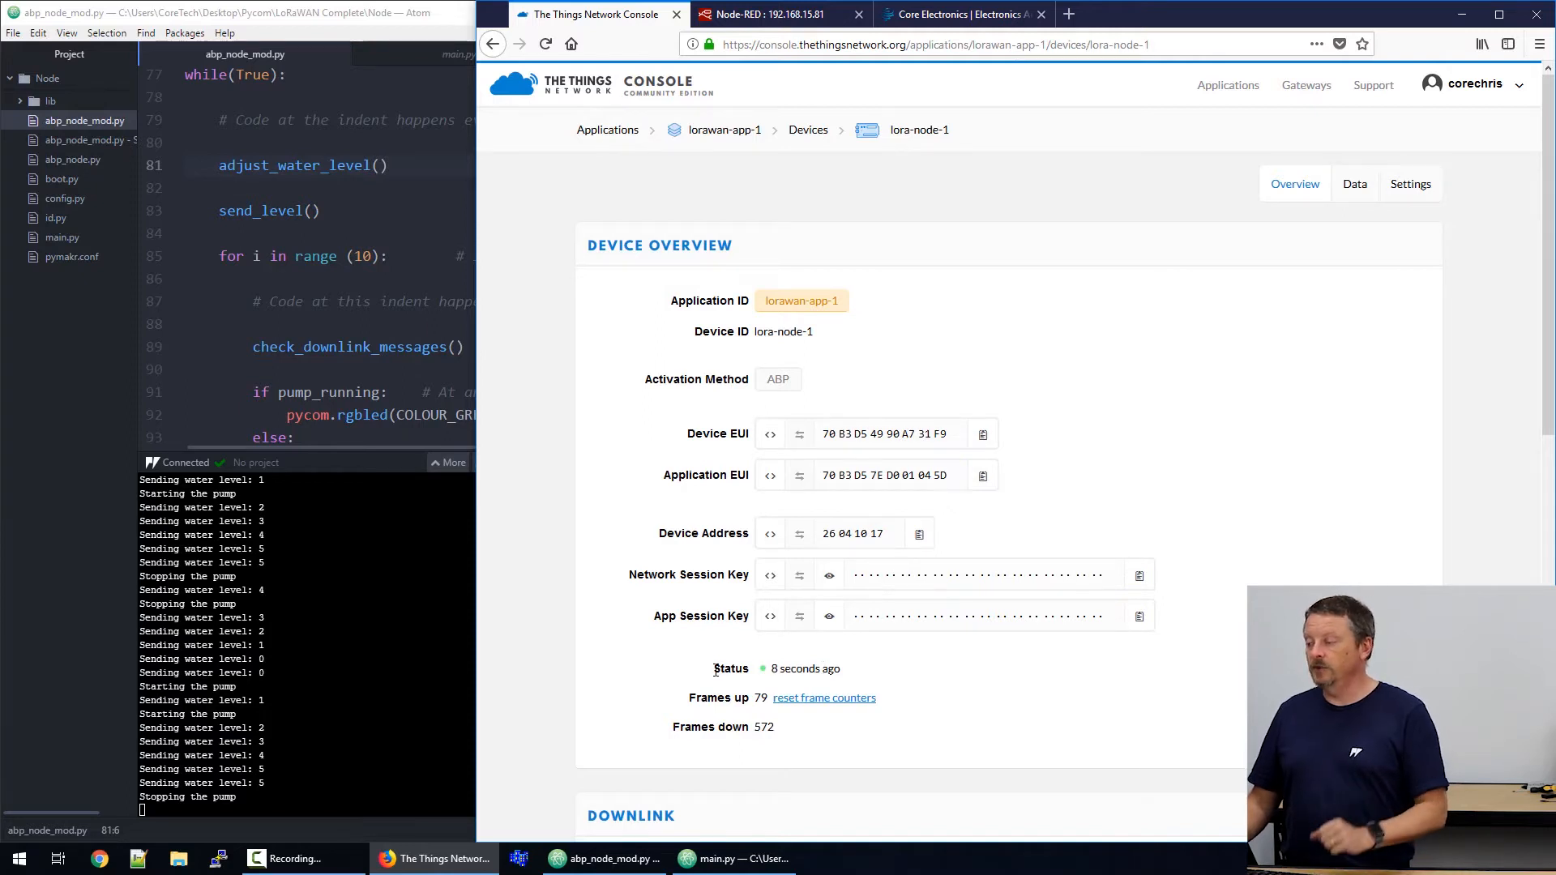
# - Return to lorawan-app-1 and show its incoming Data feed of water_level uplinks
pyautogui.click(723, 130)
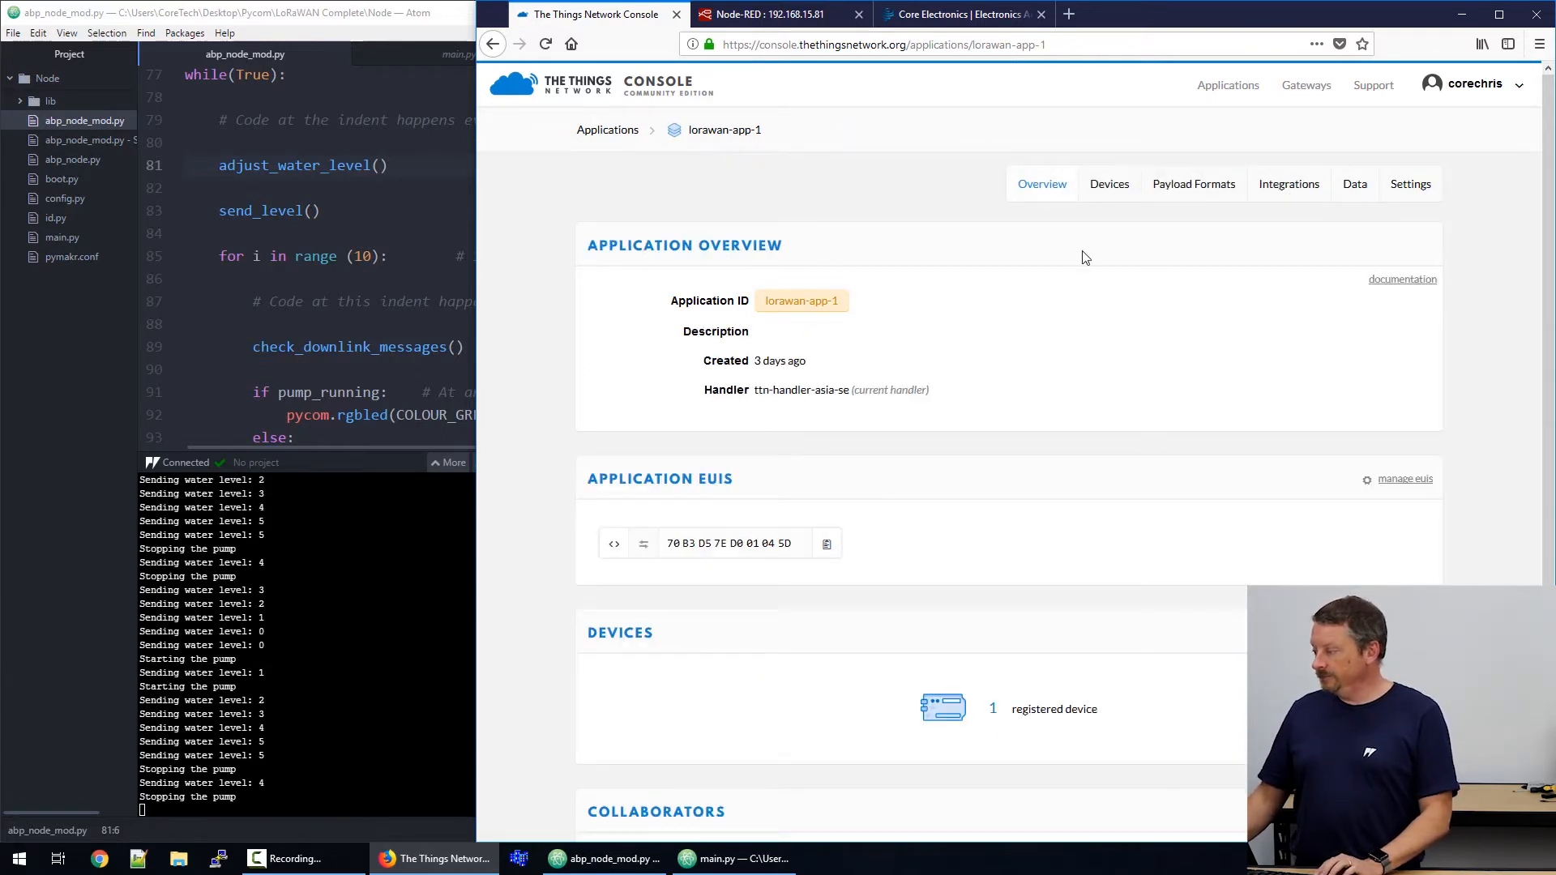
pyautogui.click(1355, 184)
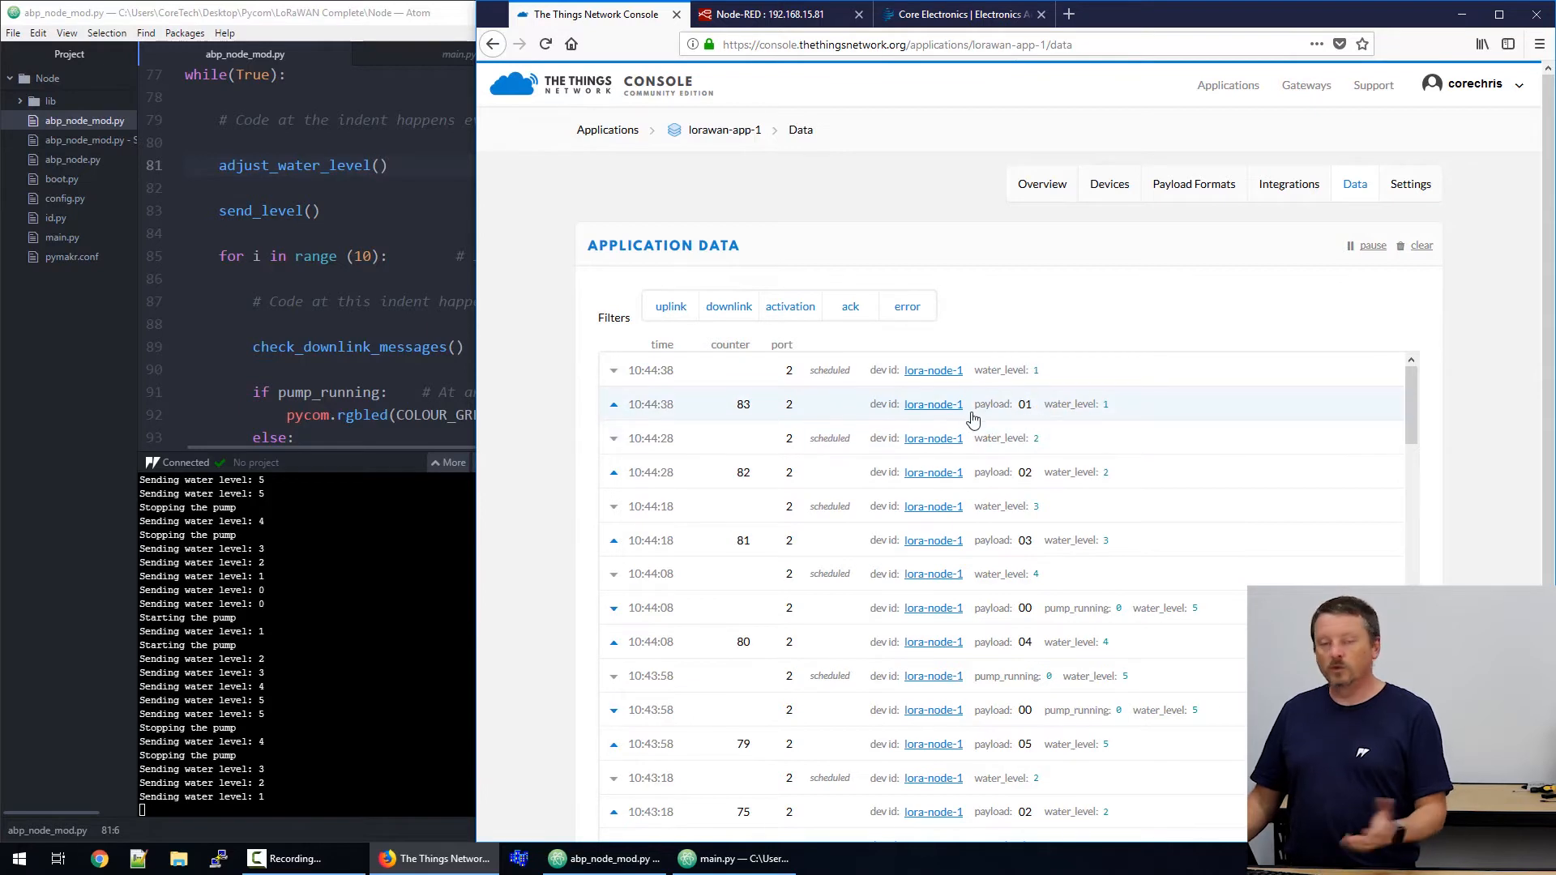
pyautogui.click(1001, 414)
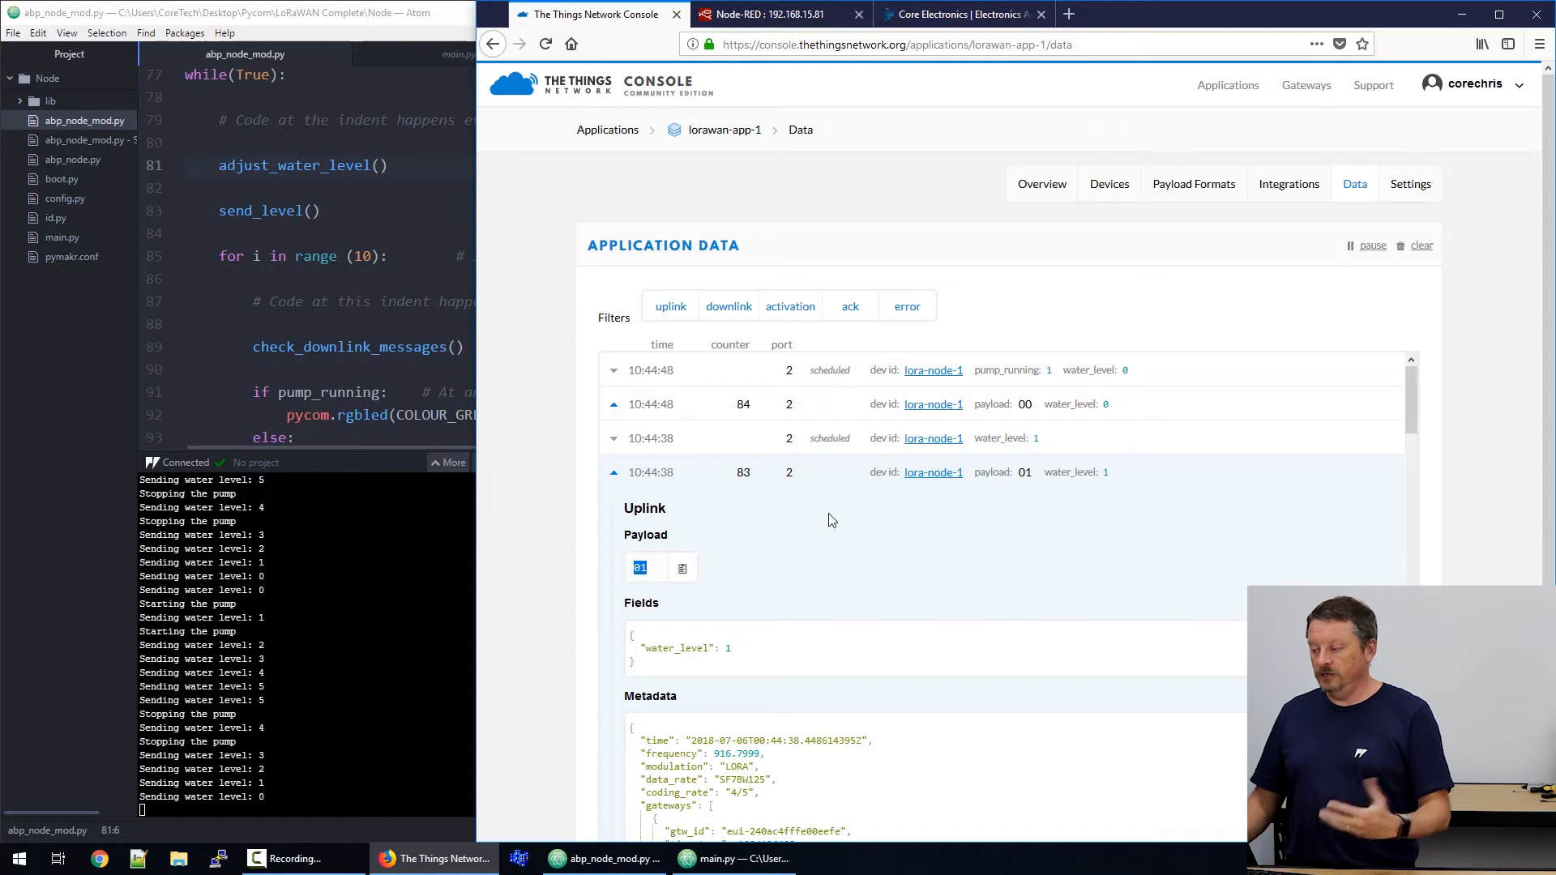
pyautogui.moveTo(643, 664); pyautogui.dragTo(632, 635)
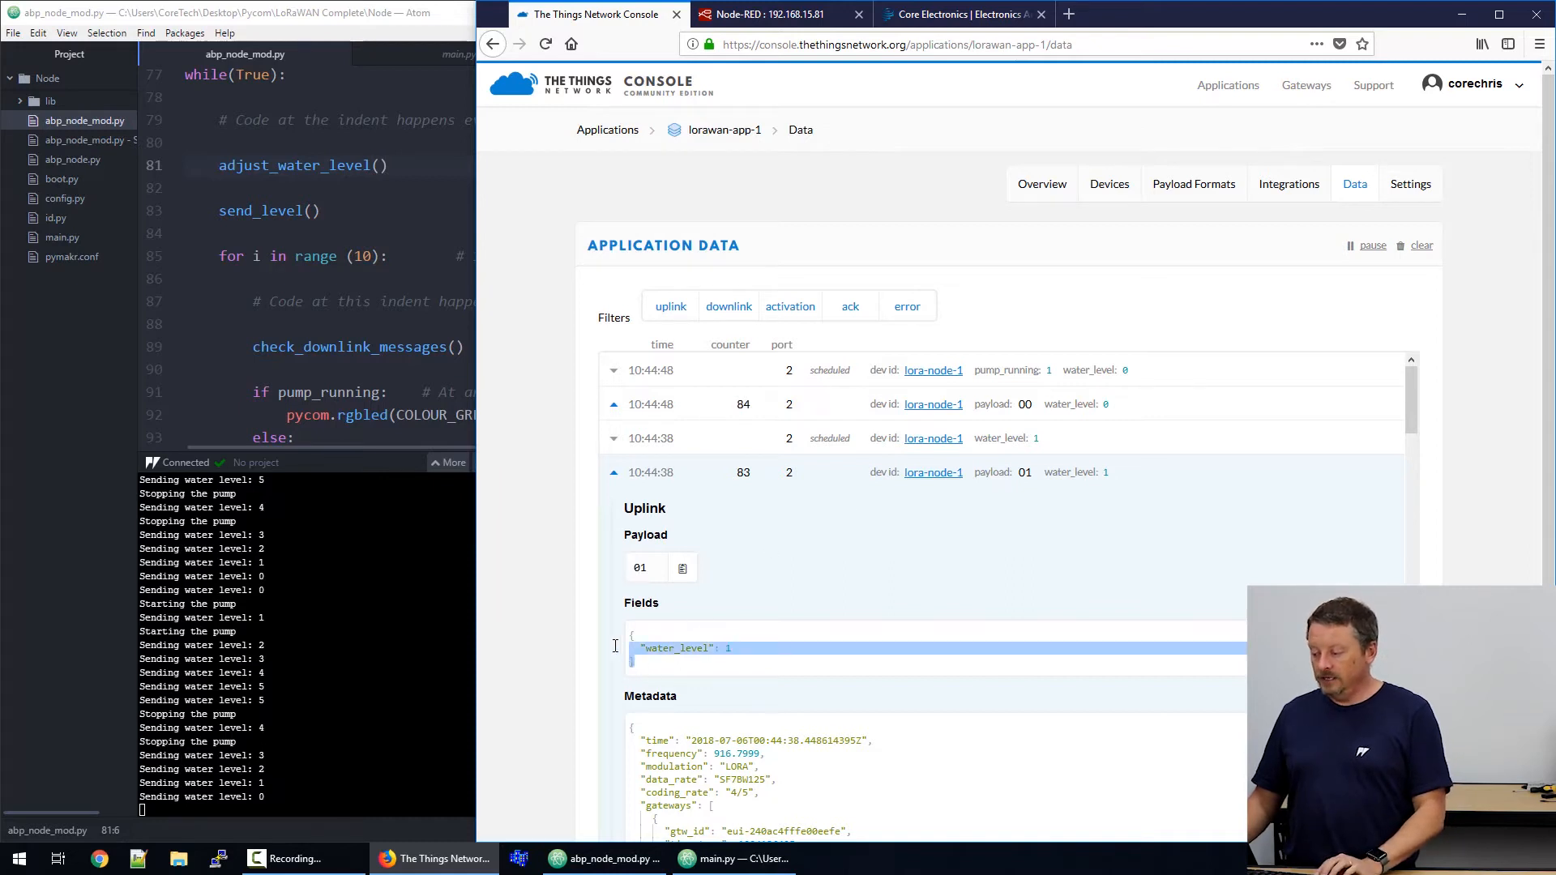
pyautogui.scroll(-3, 735, 601)
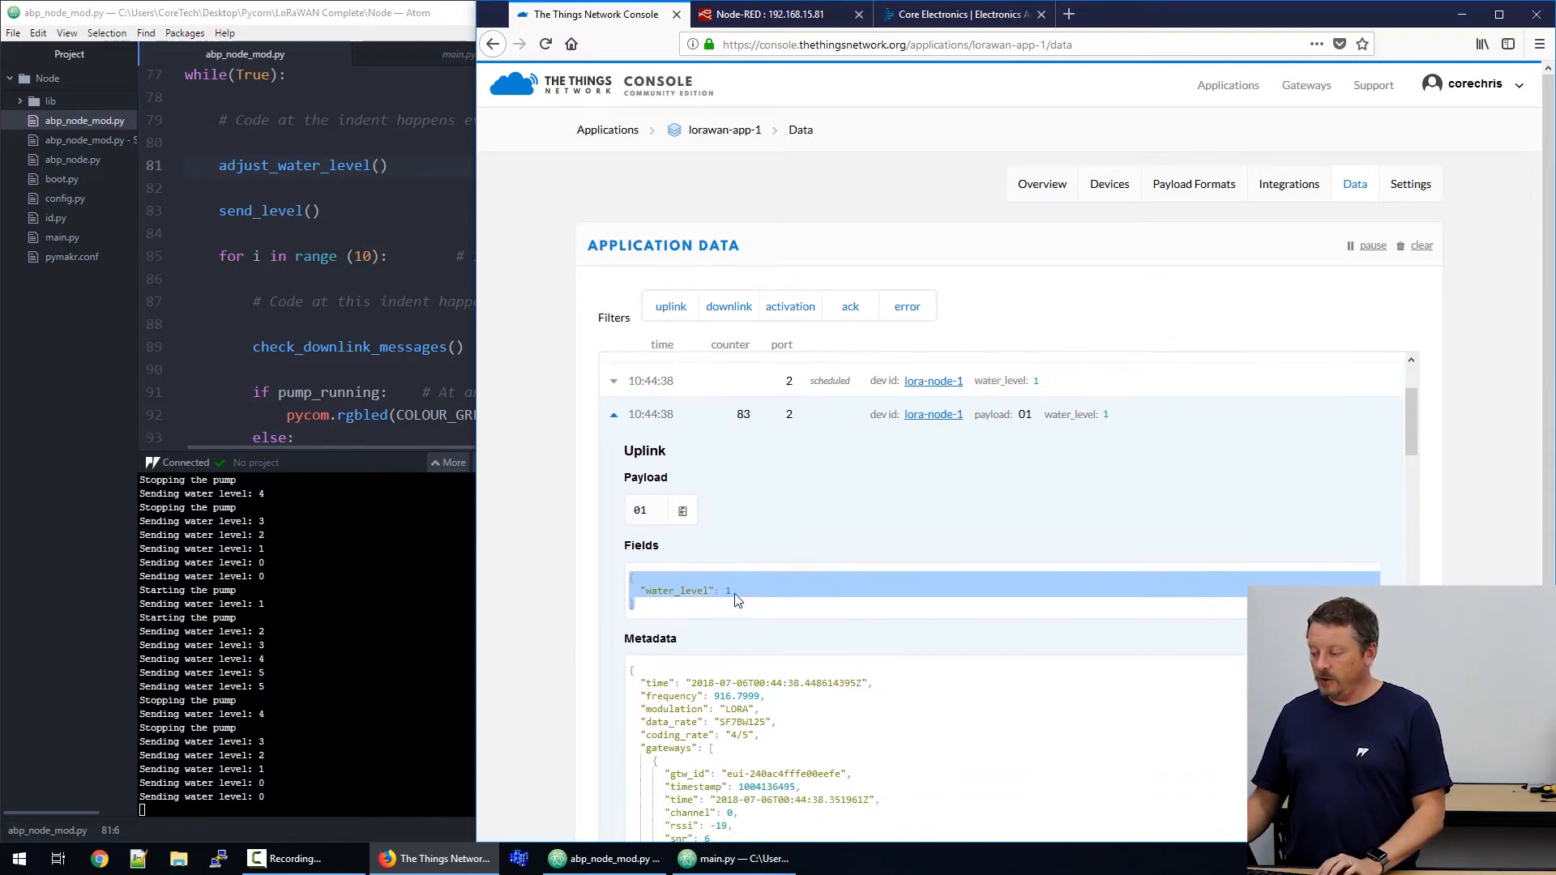
pyautogui.click(748, 517)
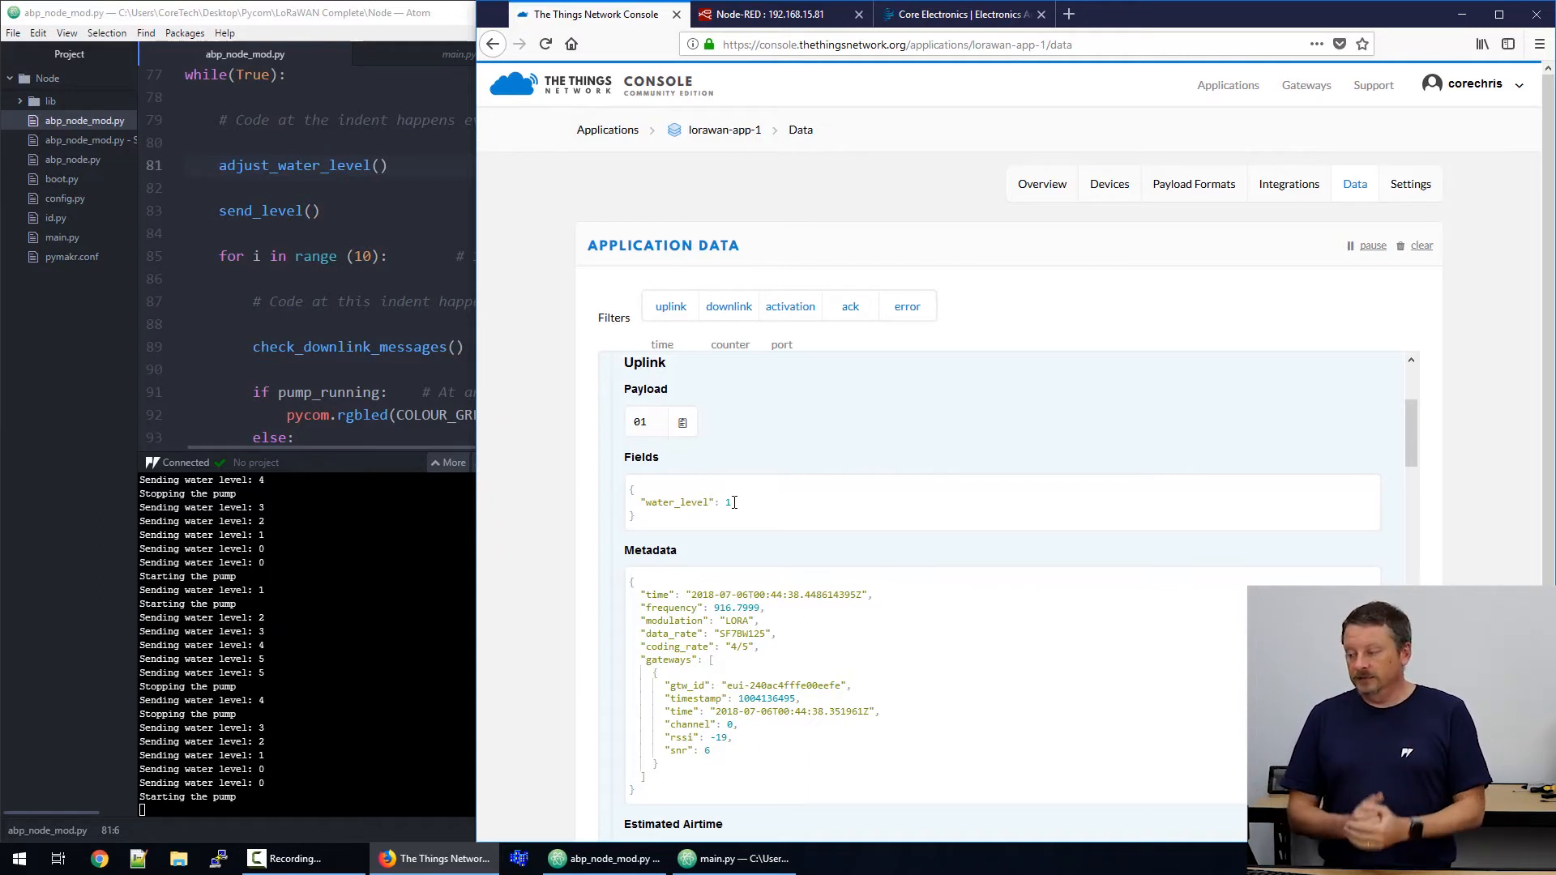
pyautogui.scroll(3, 735, 502)
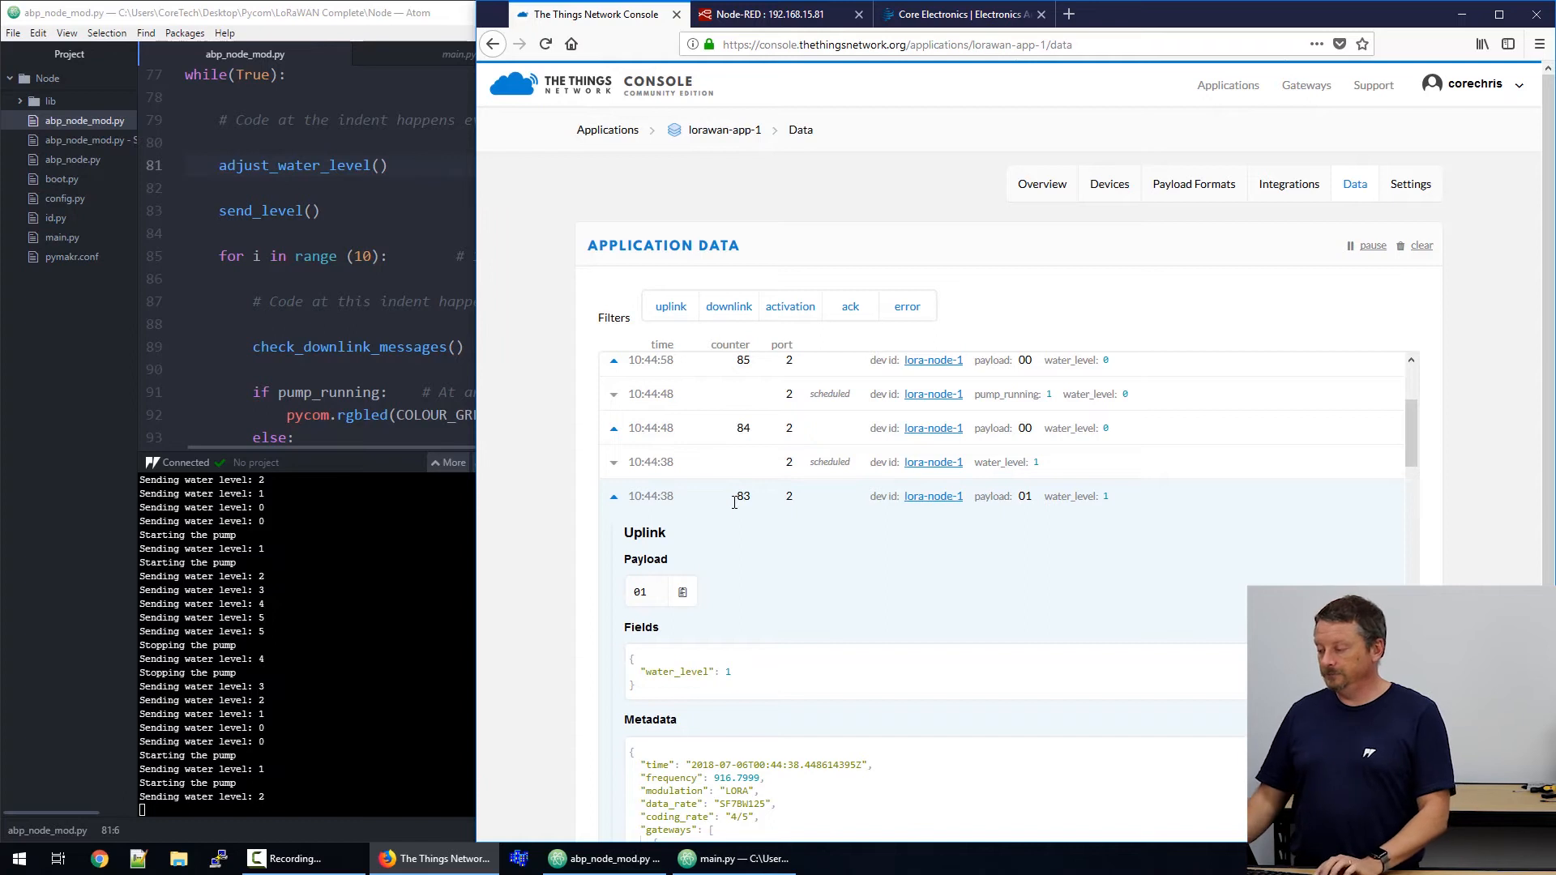
pyautogui.click(708, 503)
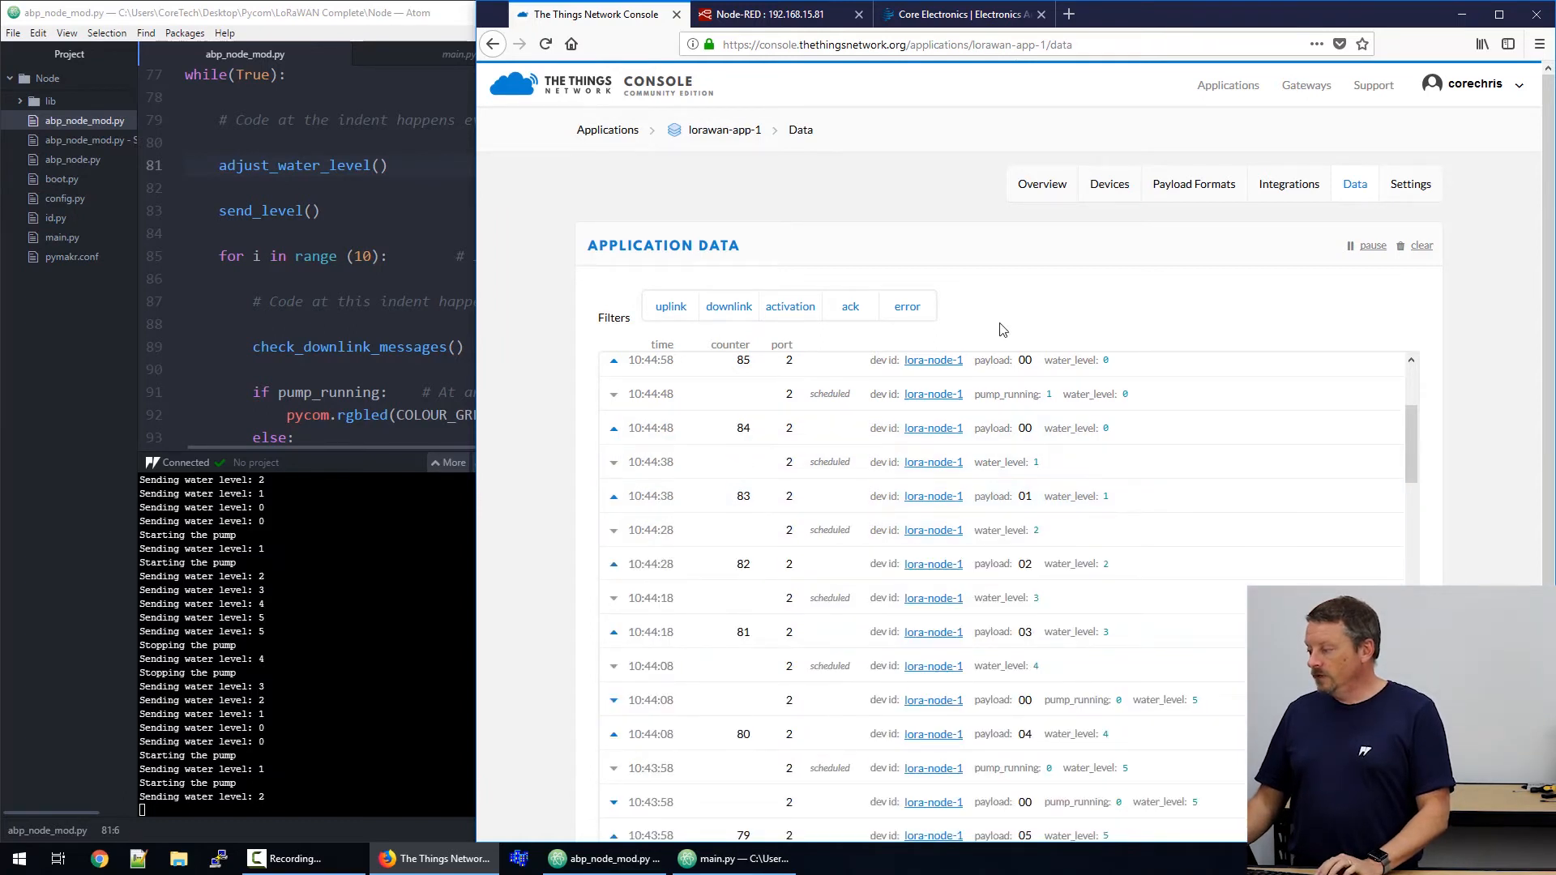
pyautogui.scroll(3, 1102, 484)
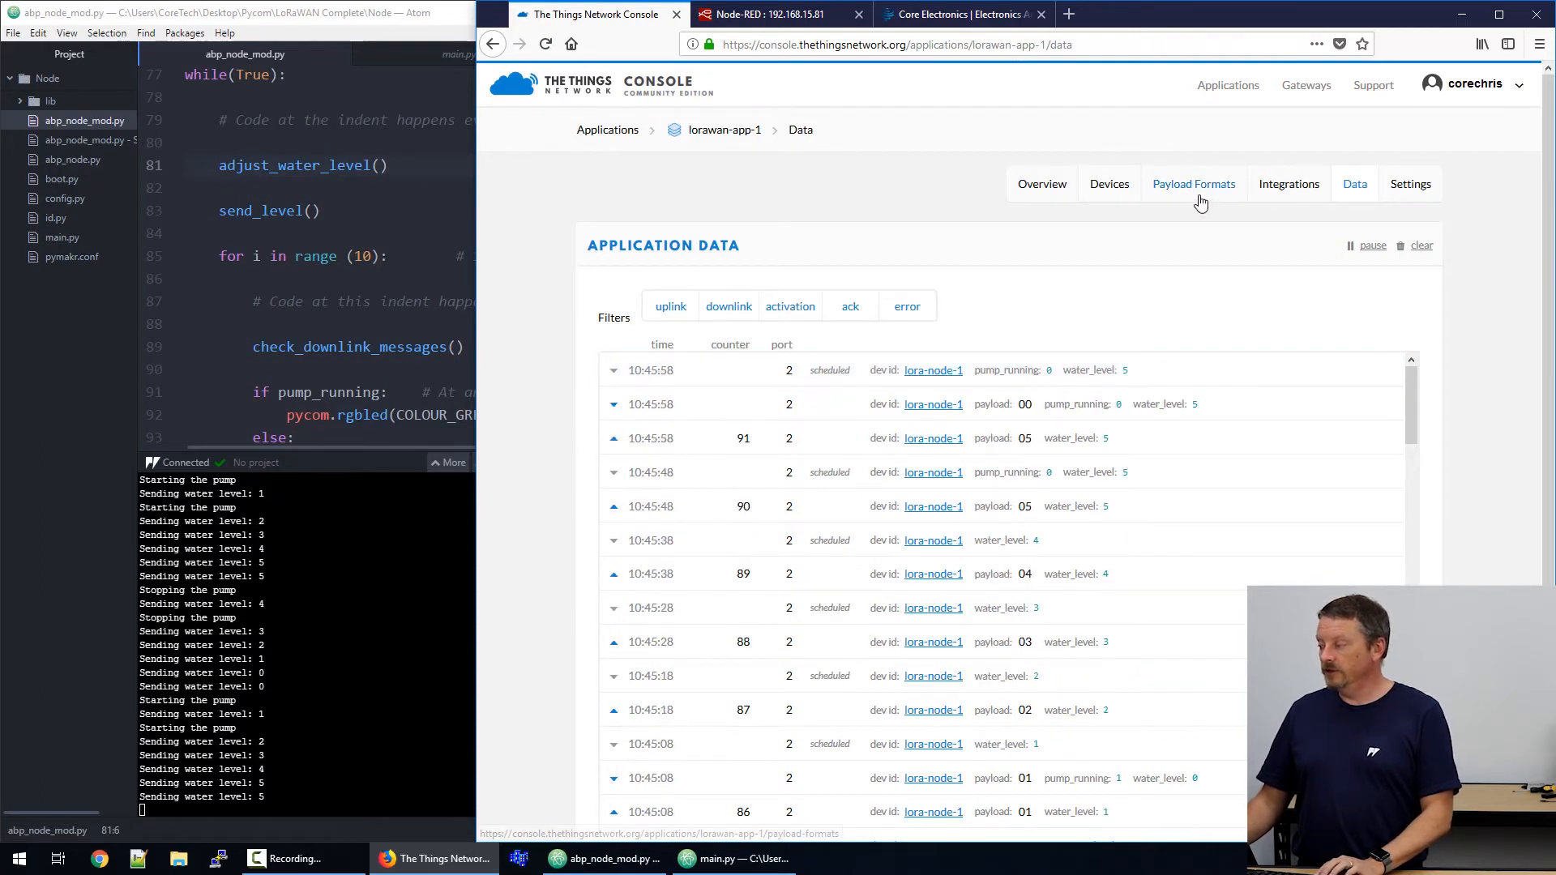
# - Show the Payload Formats decoder, highlighting bytes[0] and the water_level field, then the converter
pyautogui.click(1194, 183)
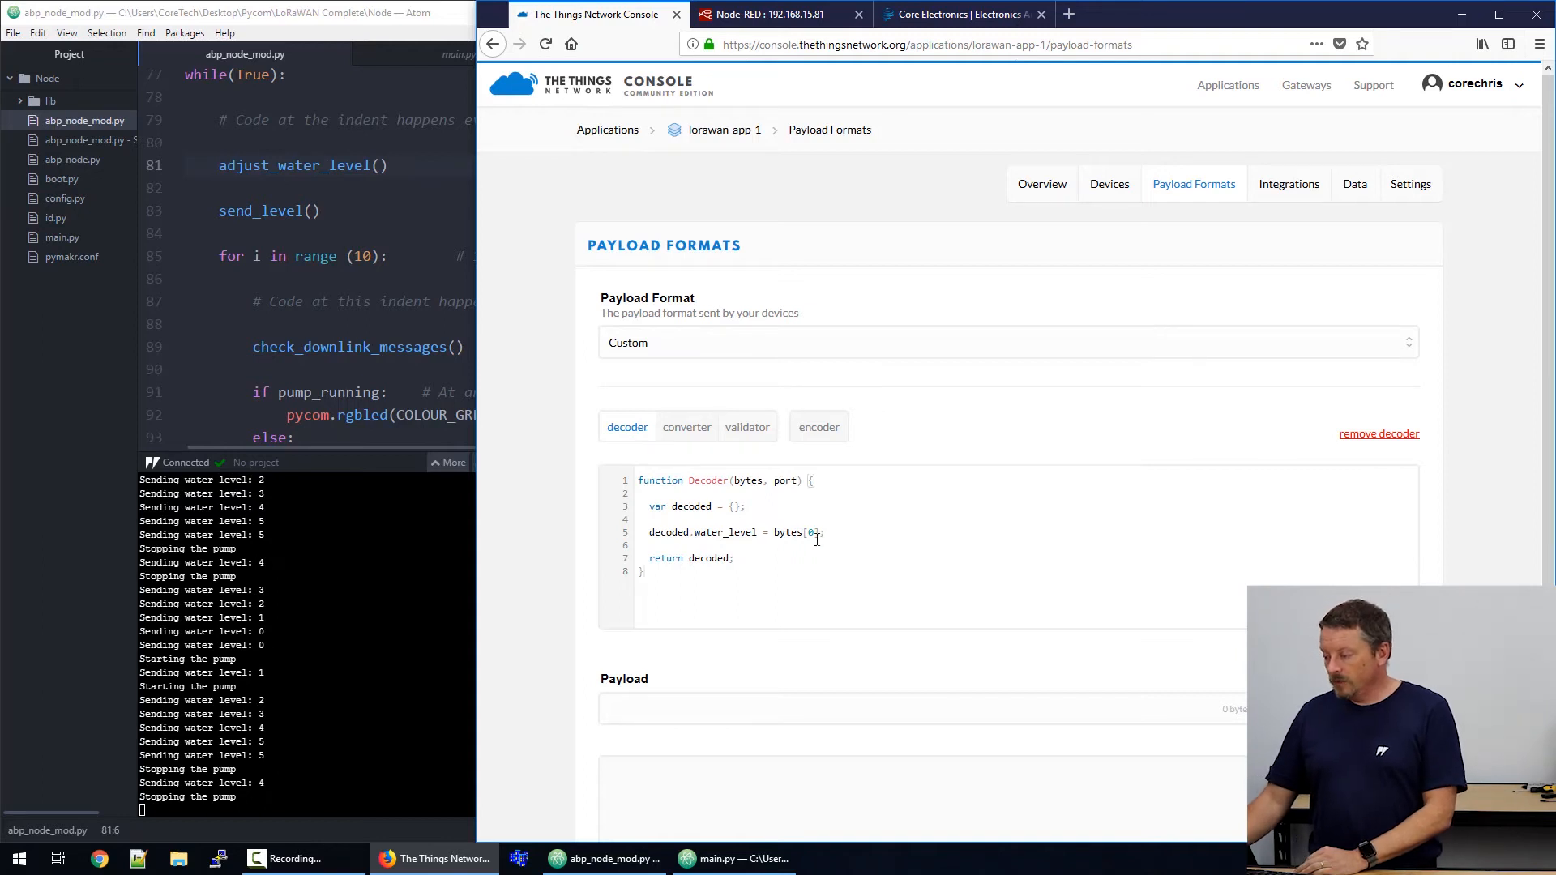
pyautogui.moveTo(822, 533); pyautogui.dragTo(792, 532)
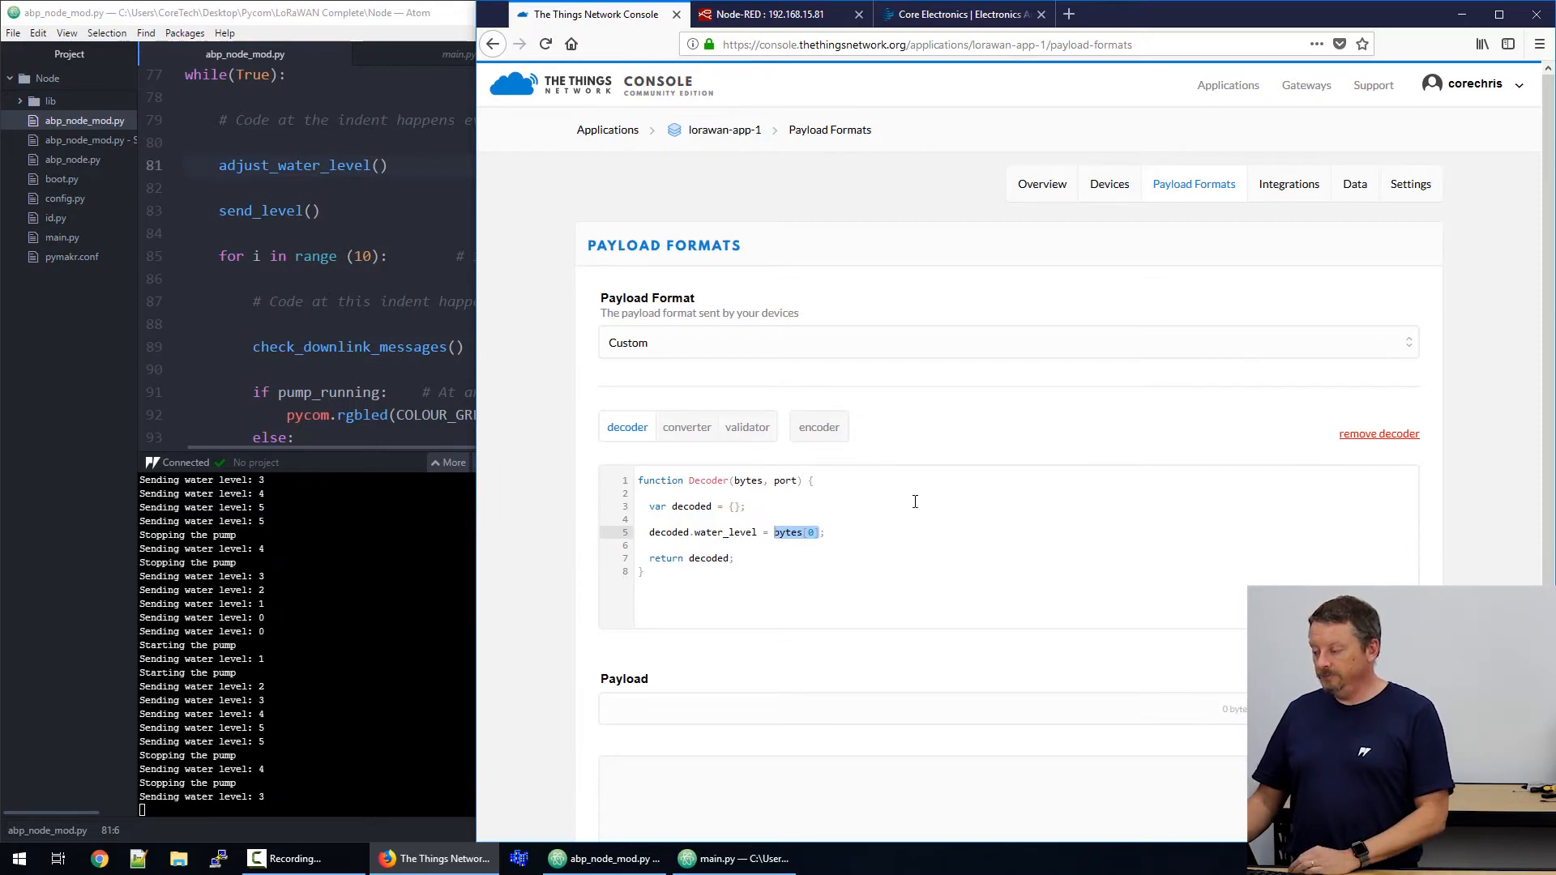
pyautogui.moveTo(757, 533); pyautogui.dragTo(720, 535)
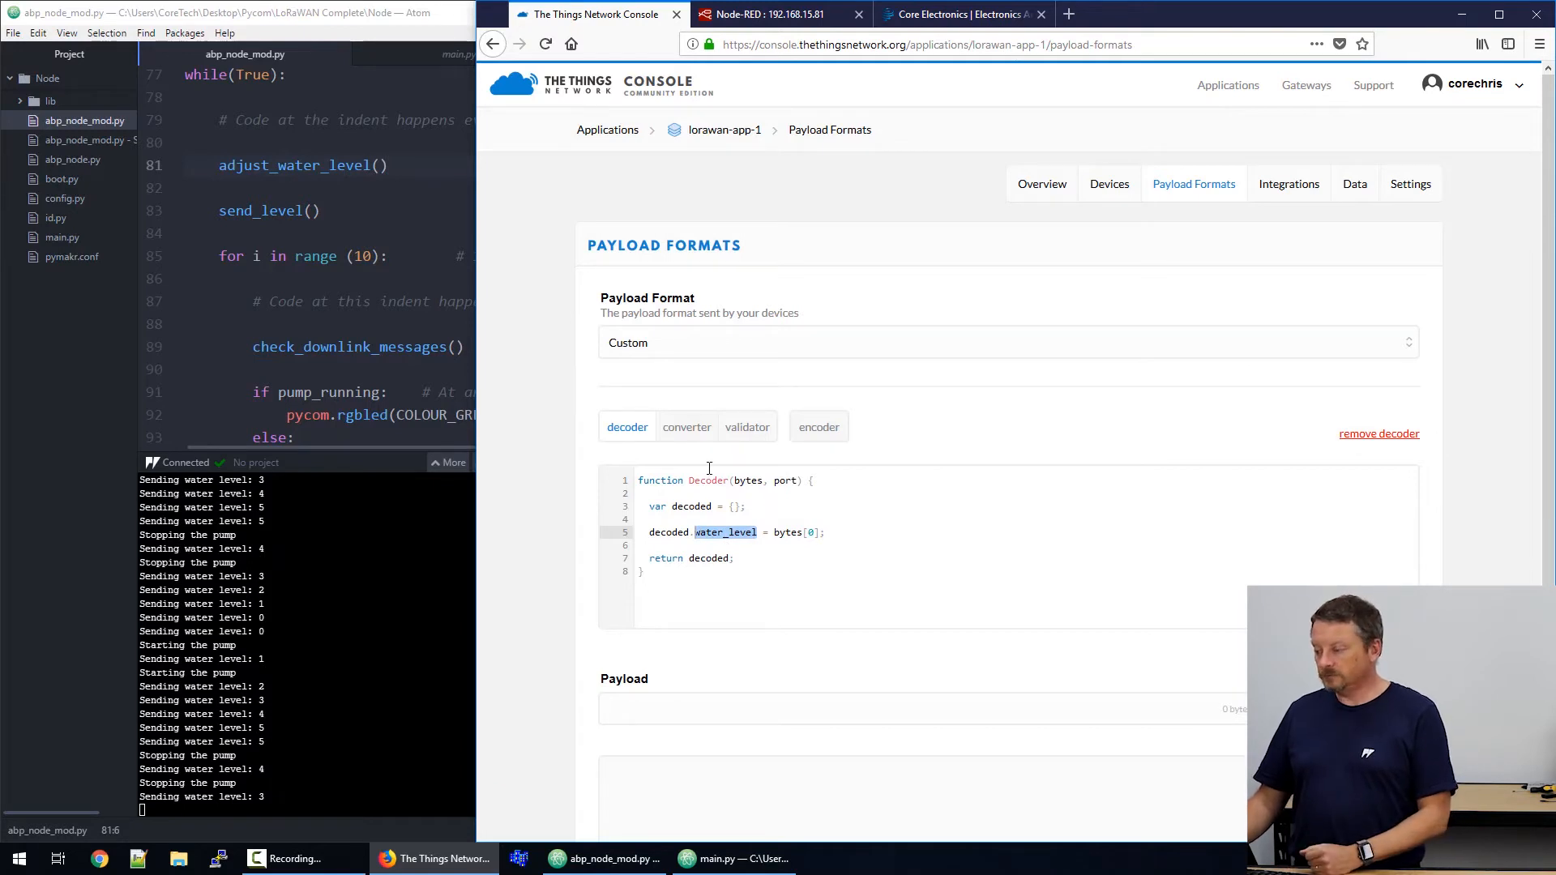
pyautogui.click(687, 428)
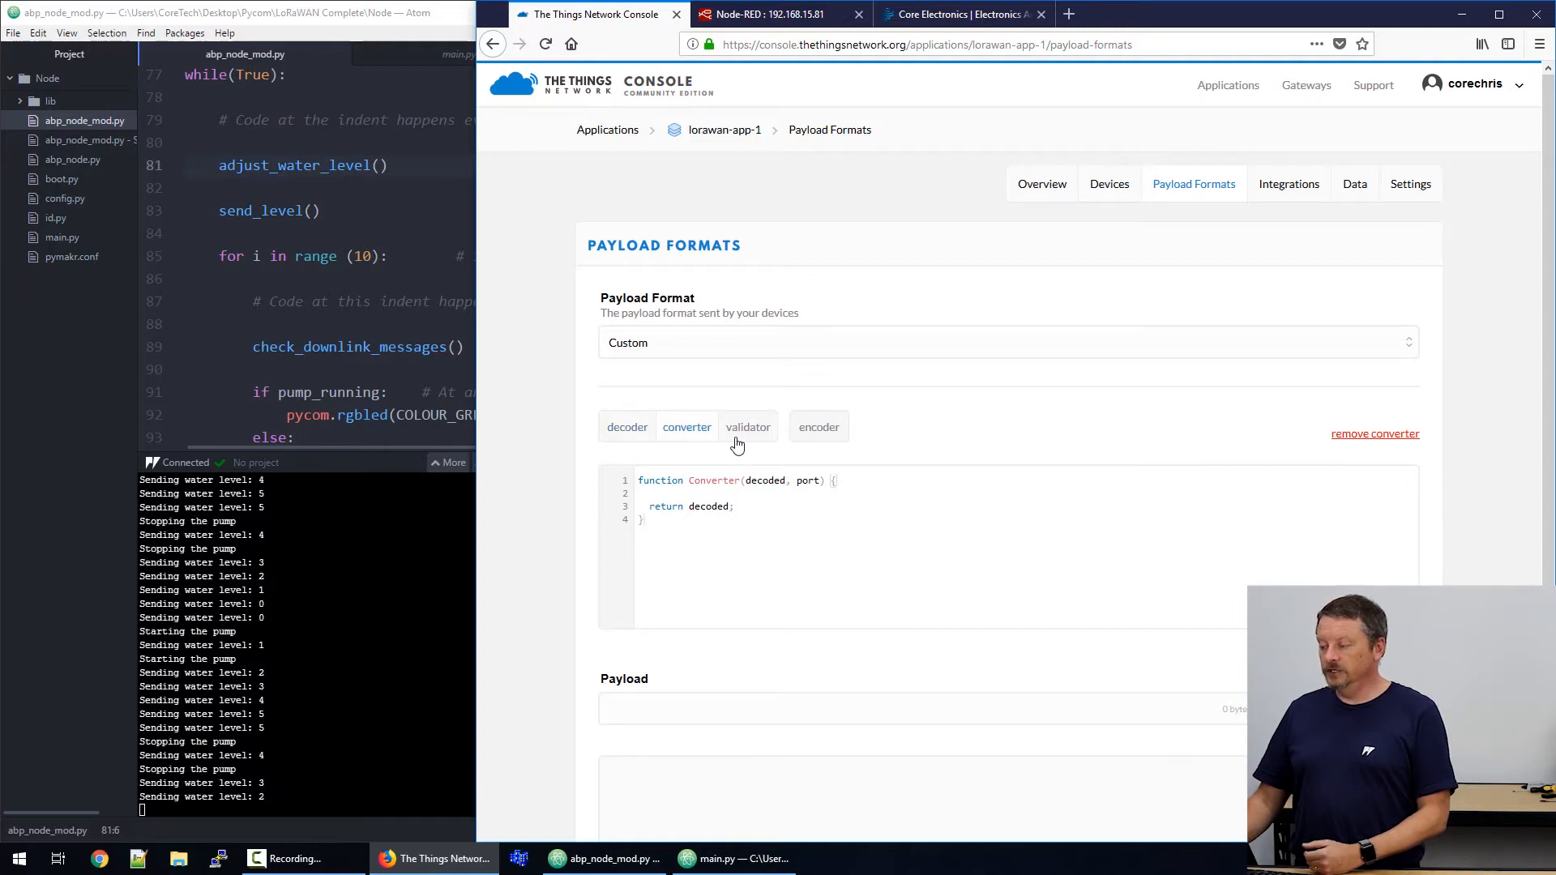
# - Show the validator function, highlighting its return false and return true lines for out-of-range levels
pyautogui.click(737, 433)
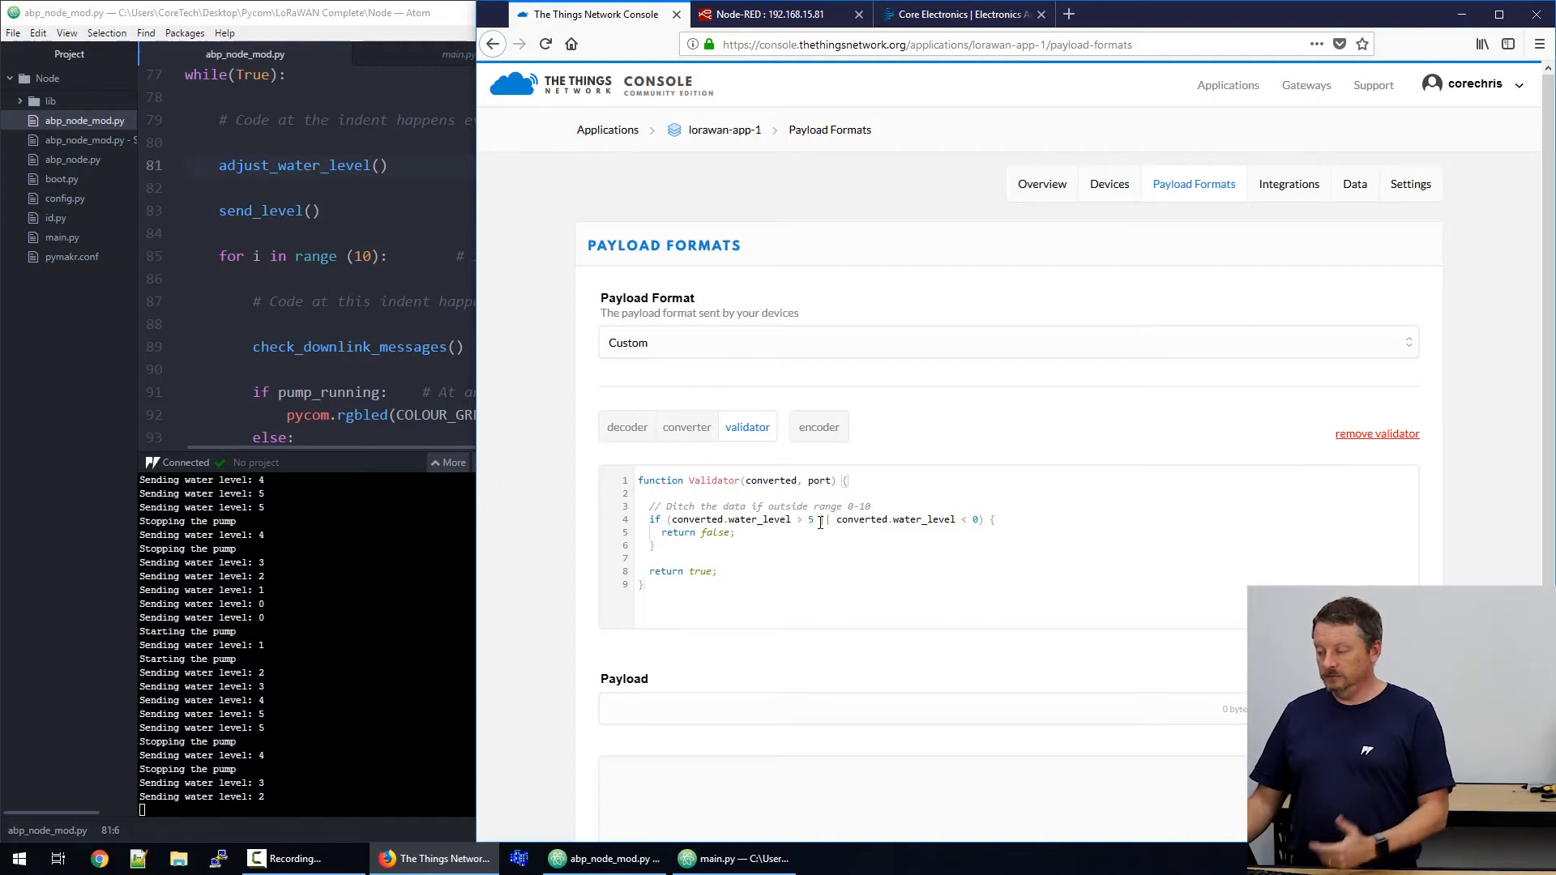
pyautogui.press('BackSpace')
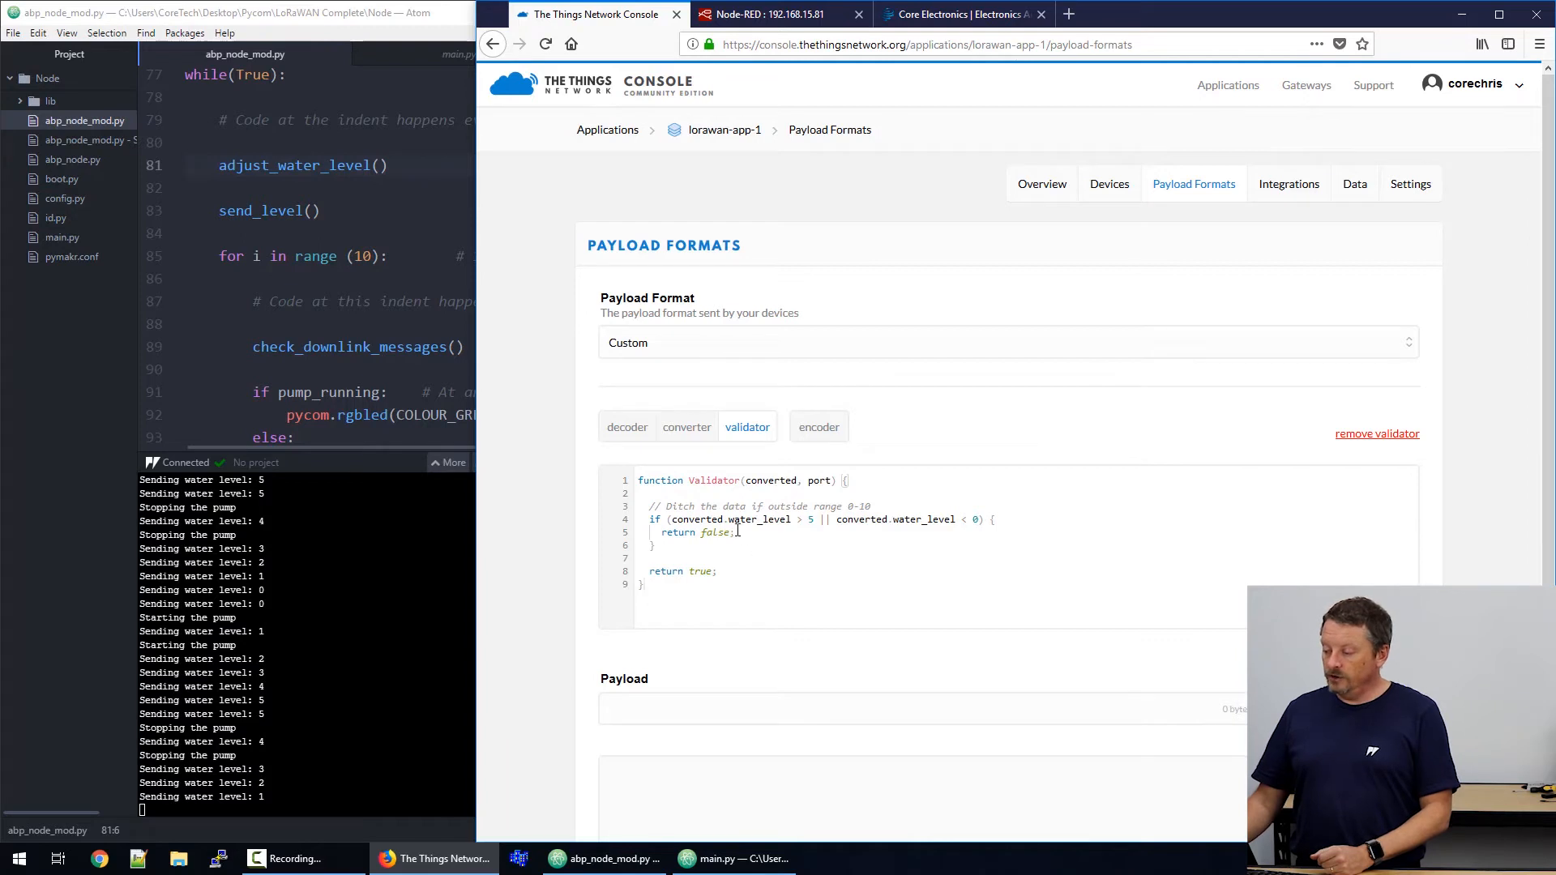
pyautogui.moveTo(738, 533); pyautogui.dragTo(667, 533)
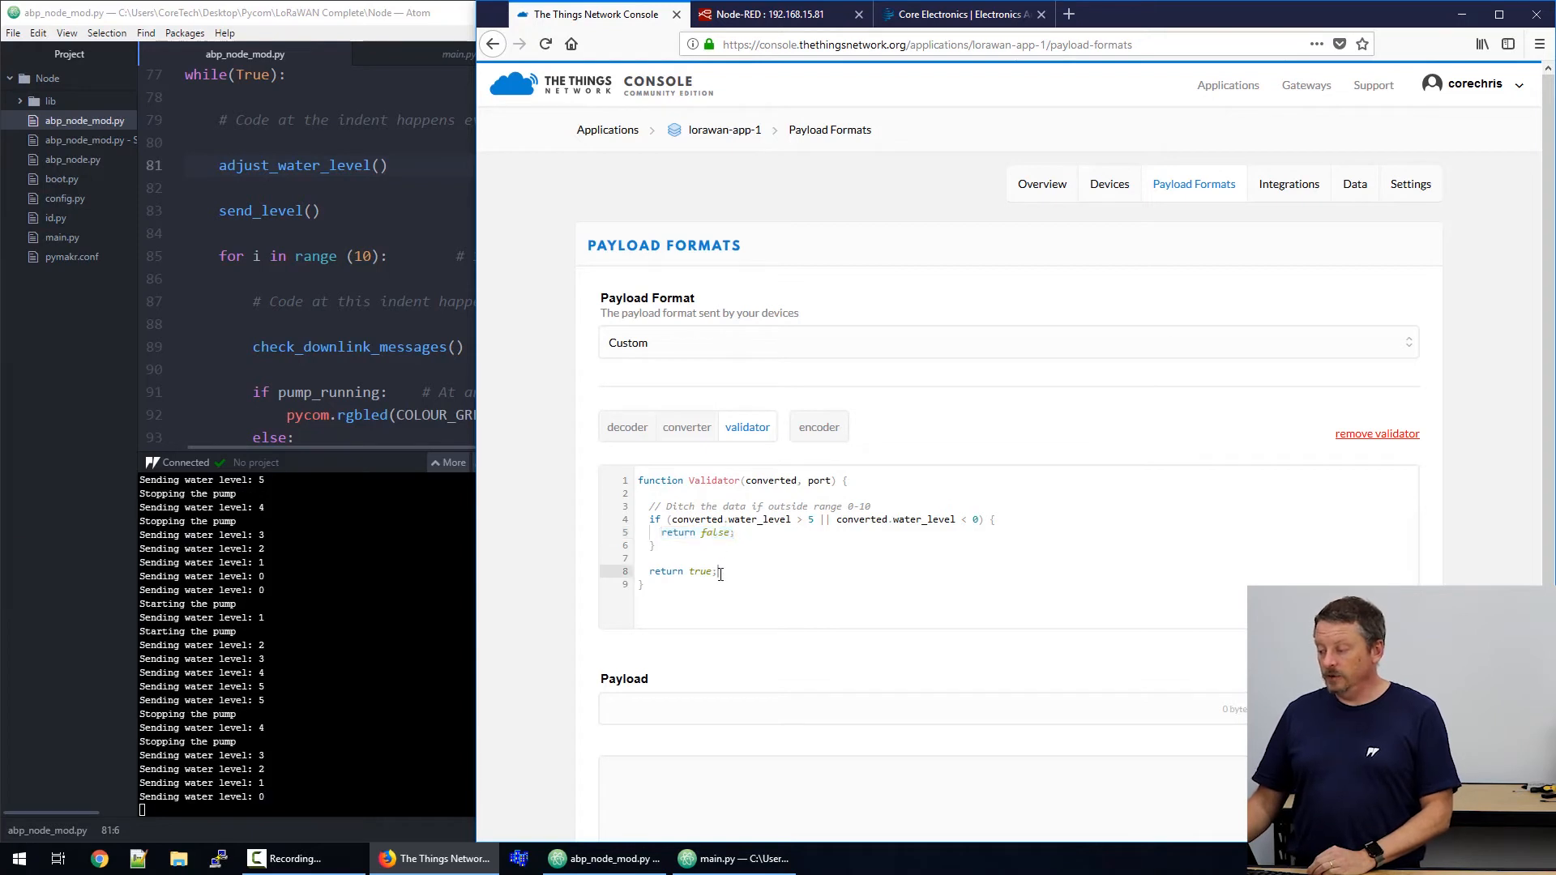
pyautogui.moveTo(720, 573); pyautogui.dragTo(656, 571)
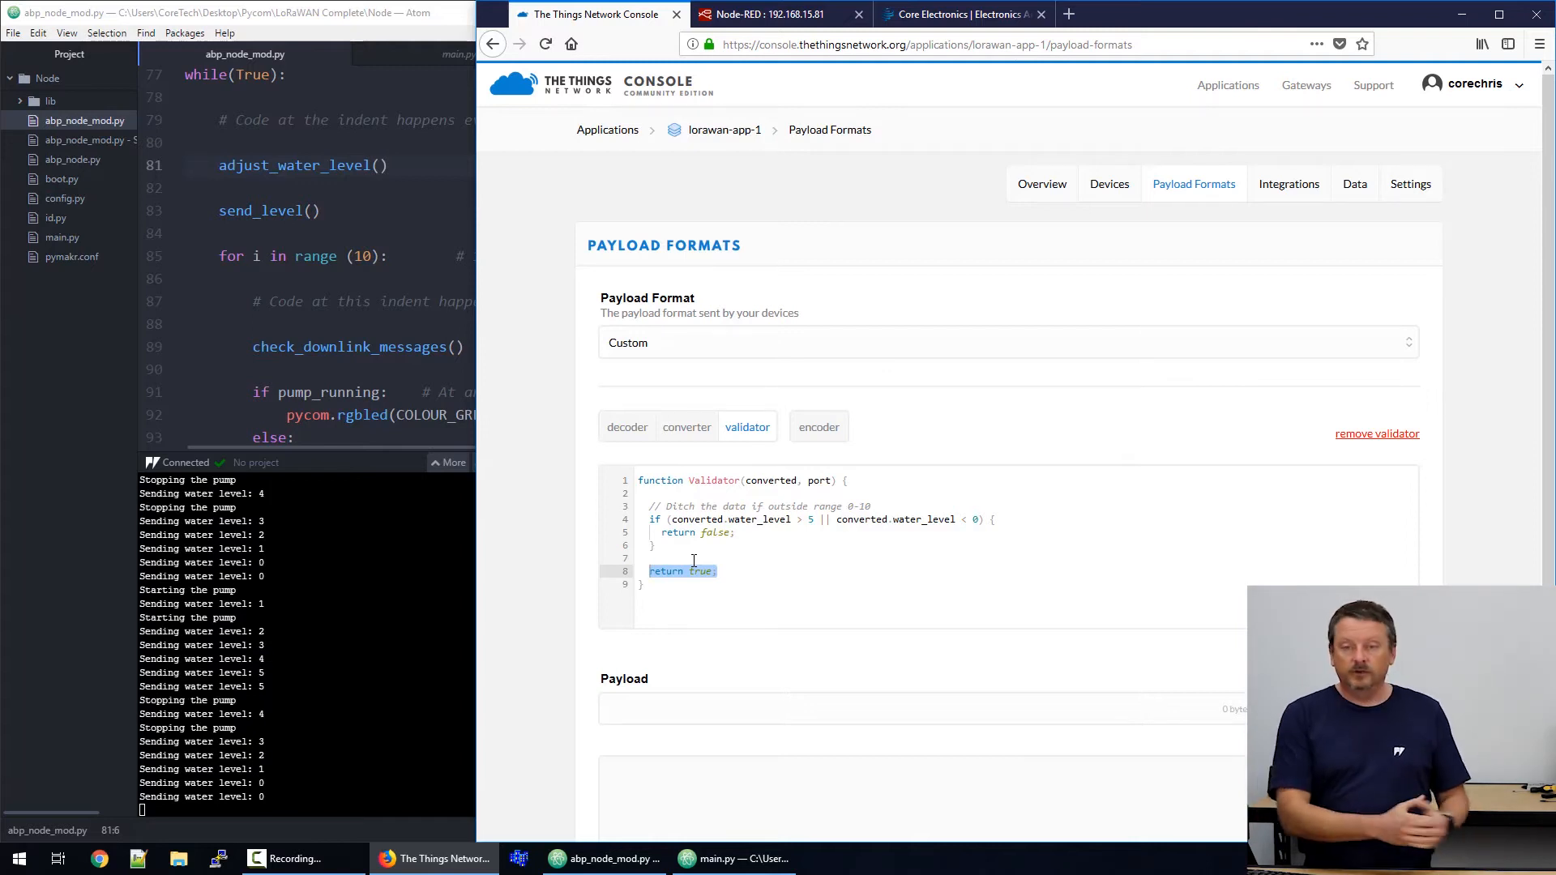
# - Show the downlink encoder, highlighting pump_running and bytes[0], then switch to the Node-RED Farmer Scenario flow
pyautogui.click(817, 426)
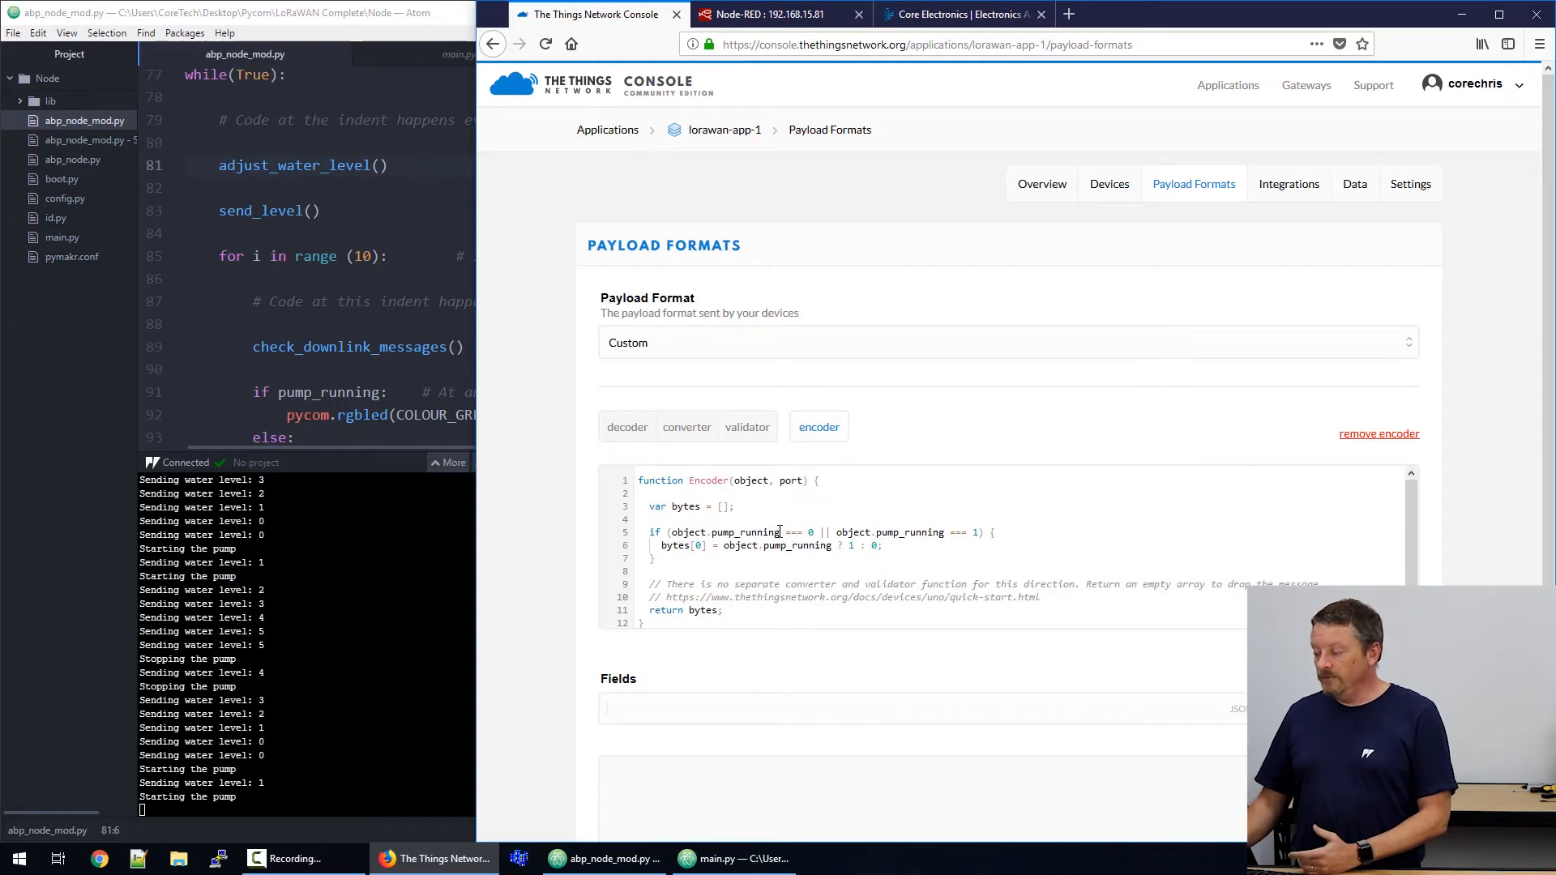
pyautogui.moveTo(781, 534); pyautogui.dragTo(710, 533)
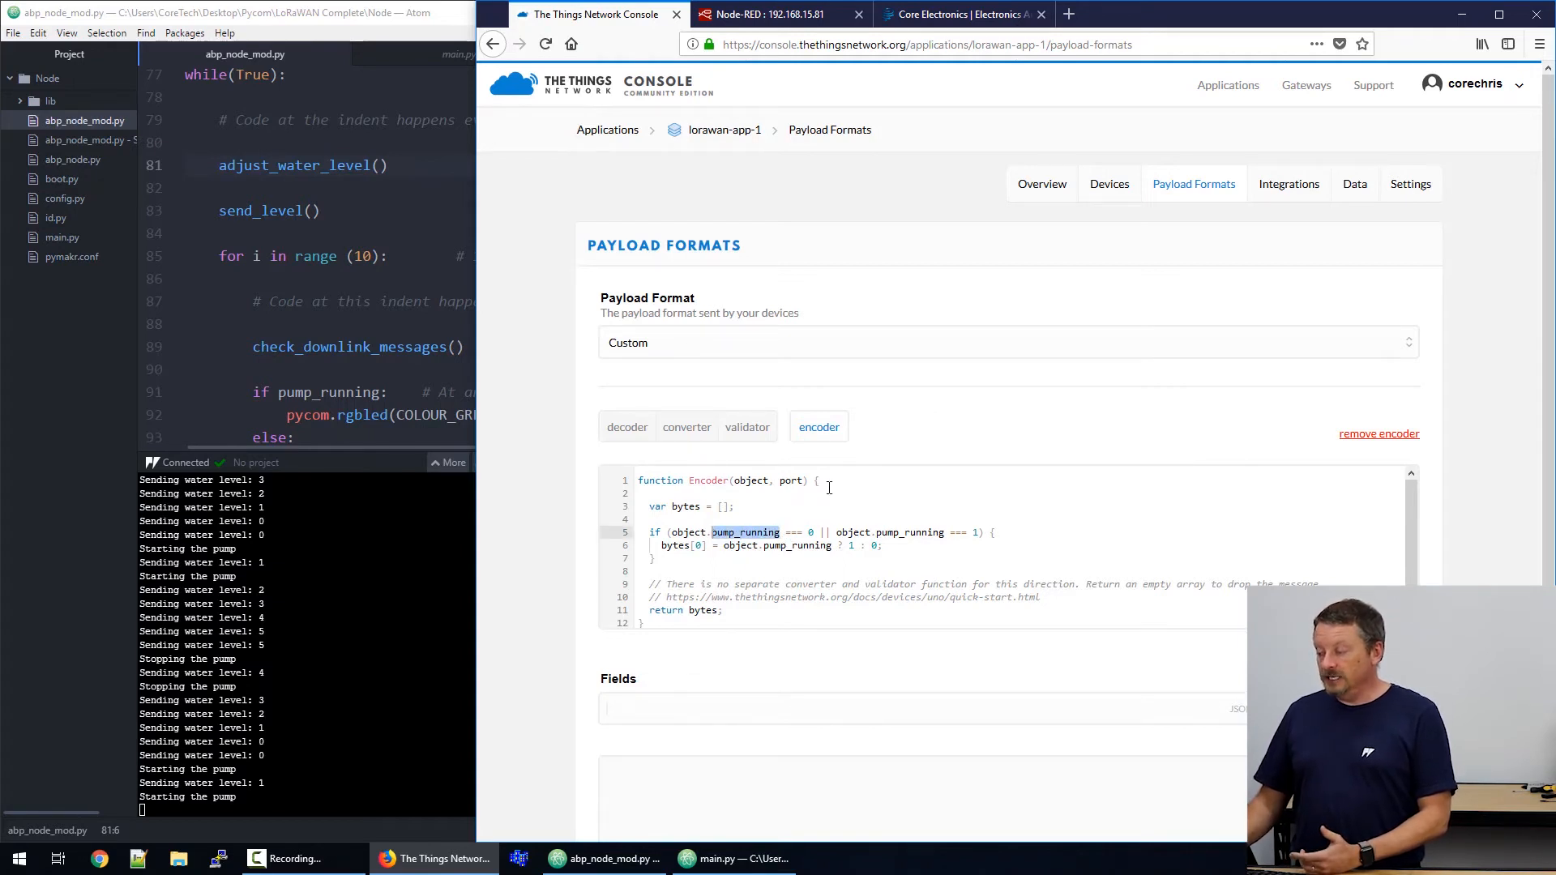
pyautogui.doubleClick(809, 533)
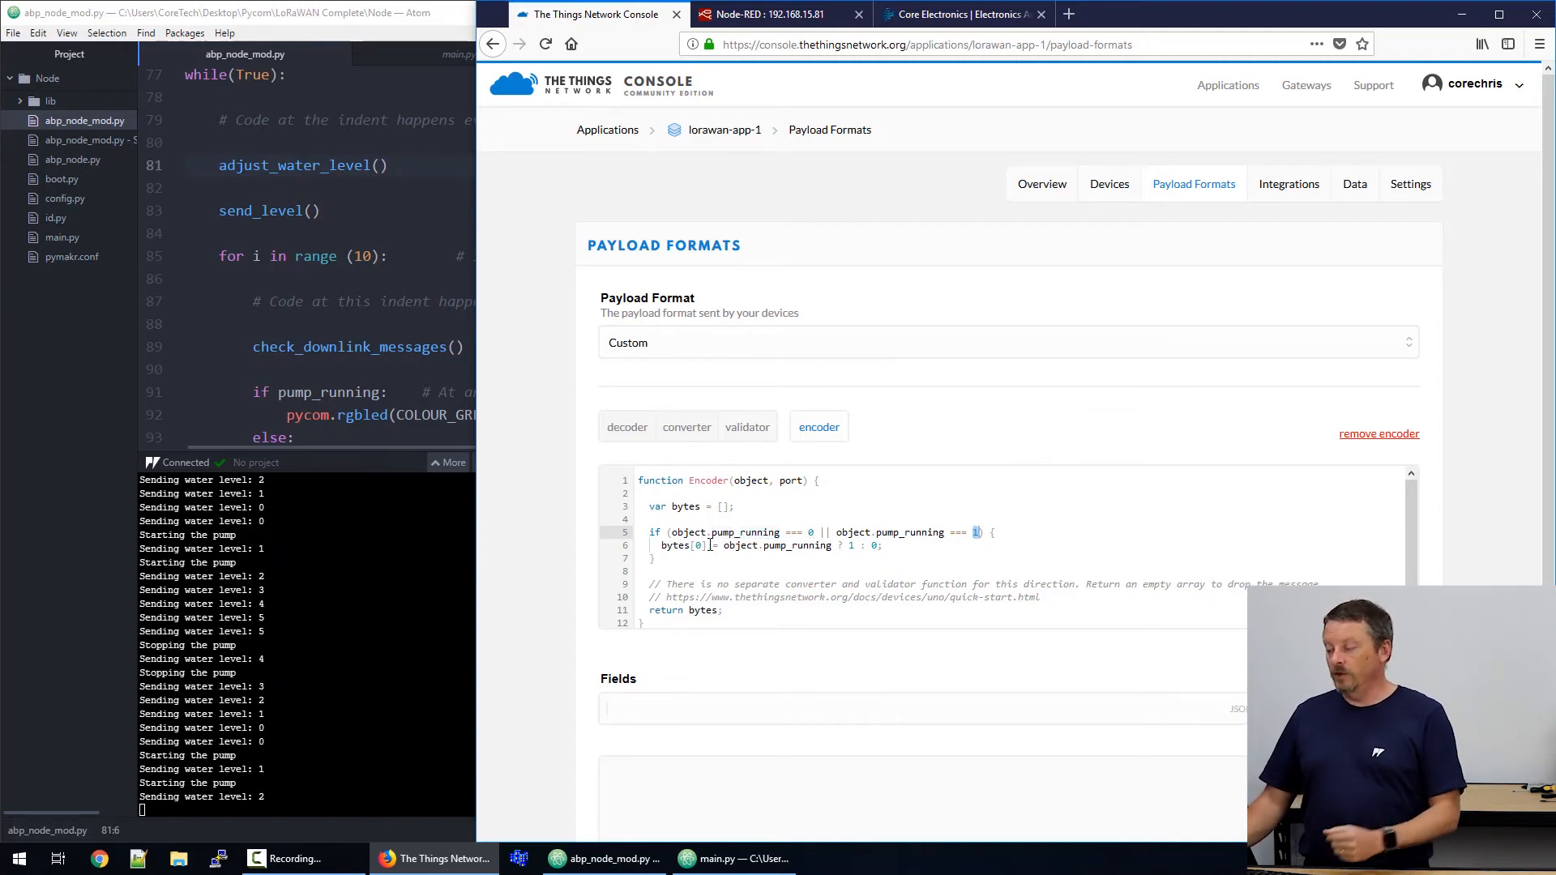
pyautogui.moveTo(705, 547); pyautogui.dragTo(660, 547)
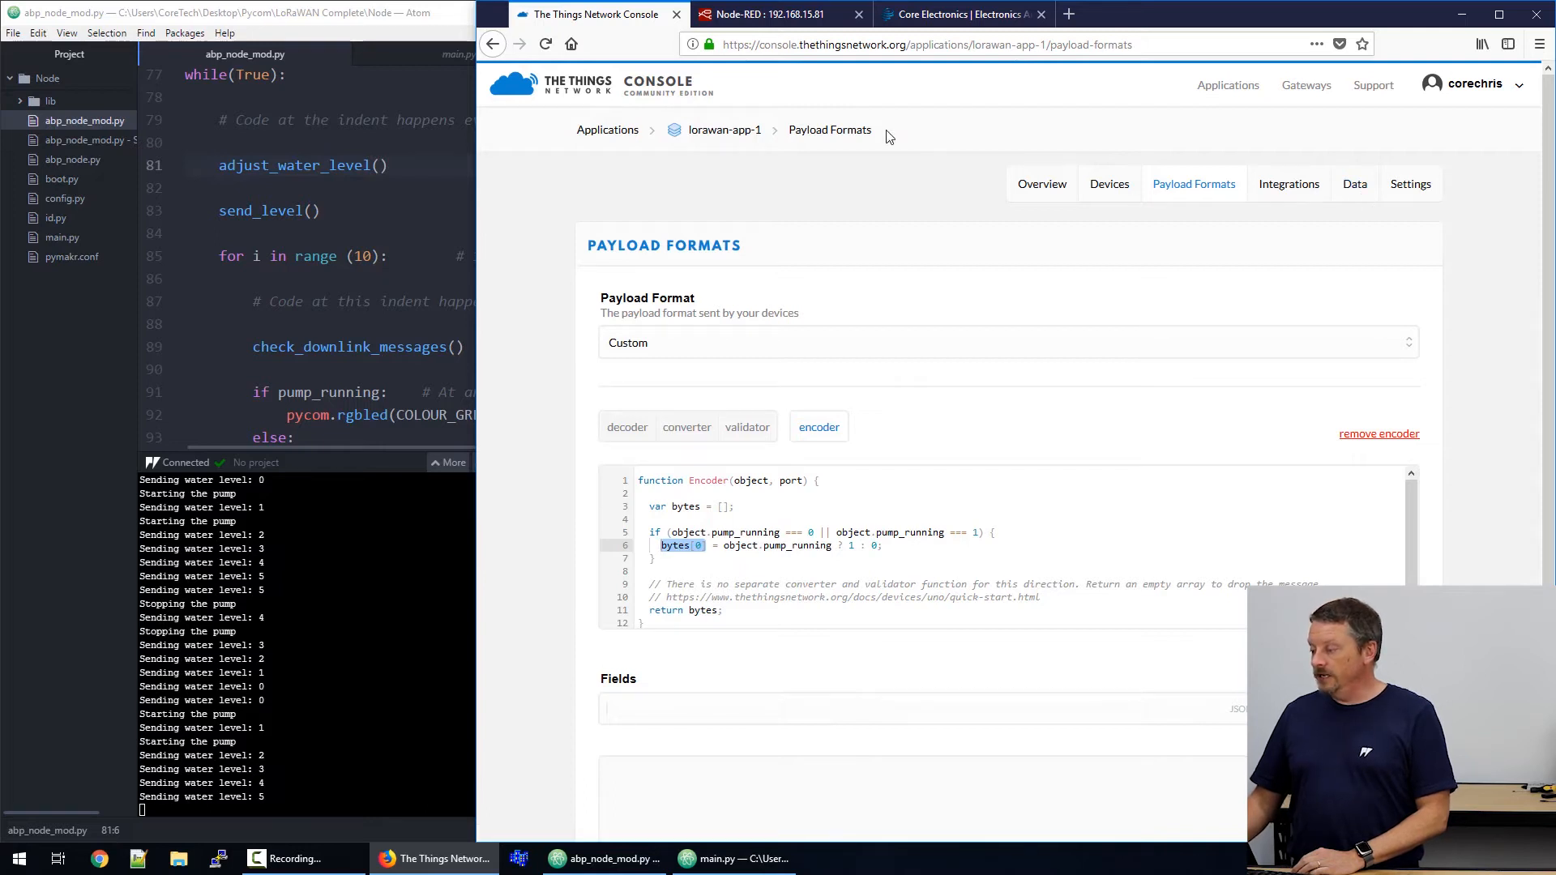
pyautogui.click(778, 14)
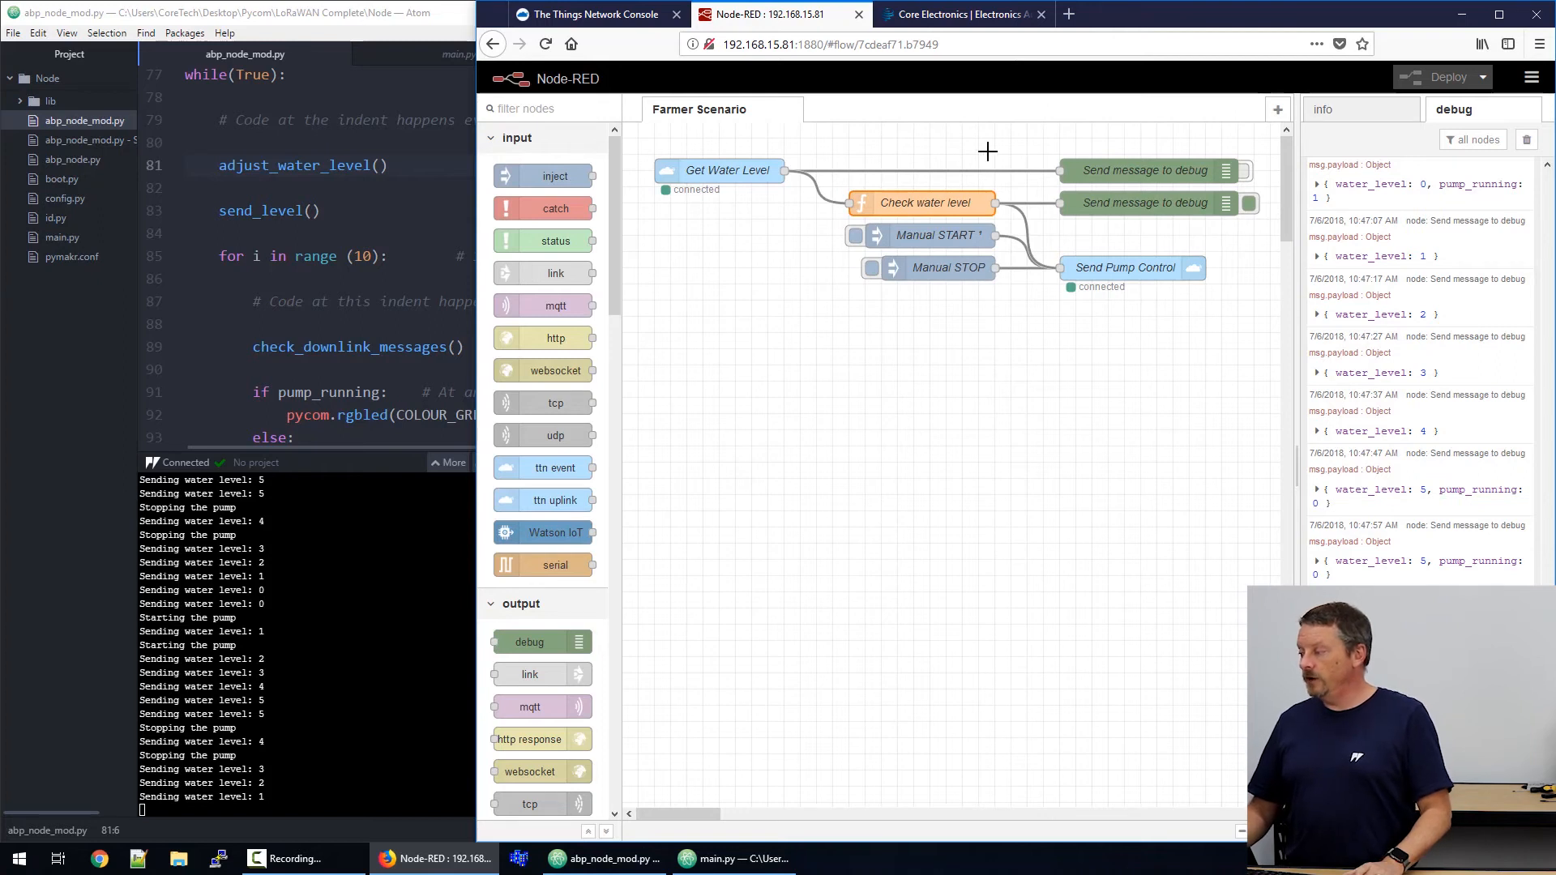
# - Activate the first Send message to debug node, deploy the flow, and select the Get Water Level node
pyautogui.click(1245, 171)
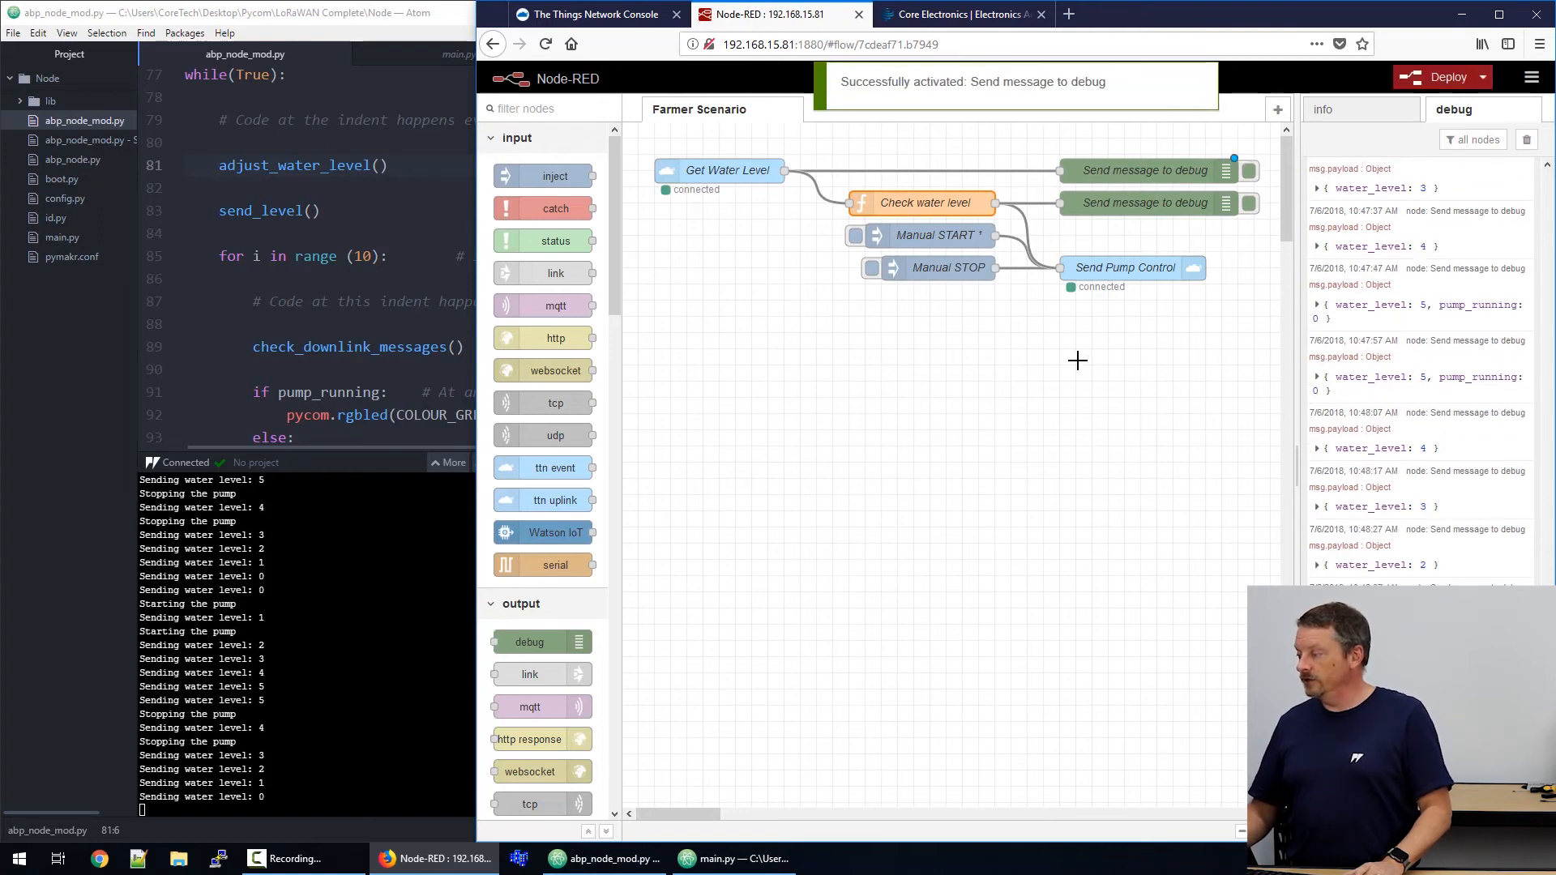
pyautogui.click(1447, 79)
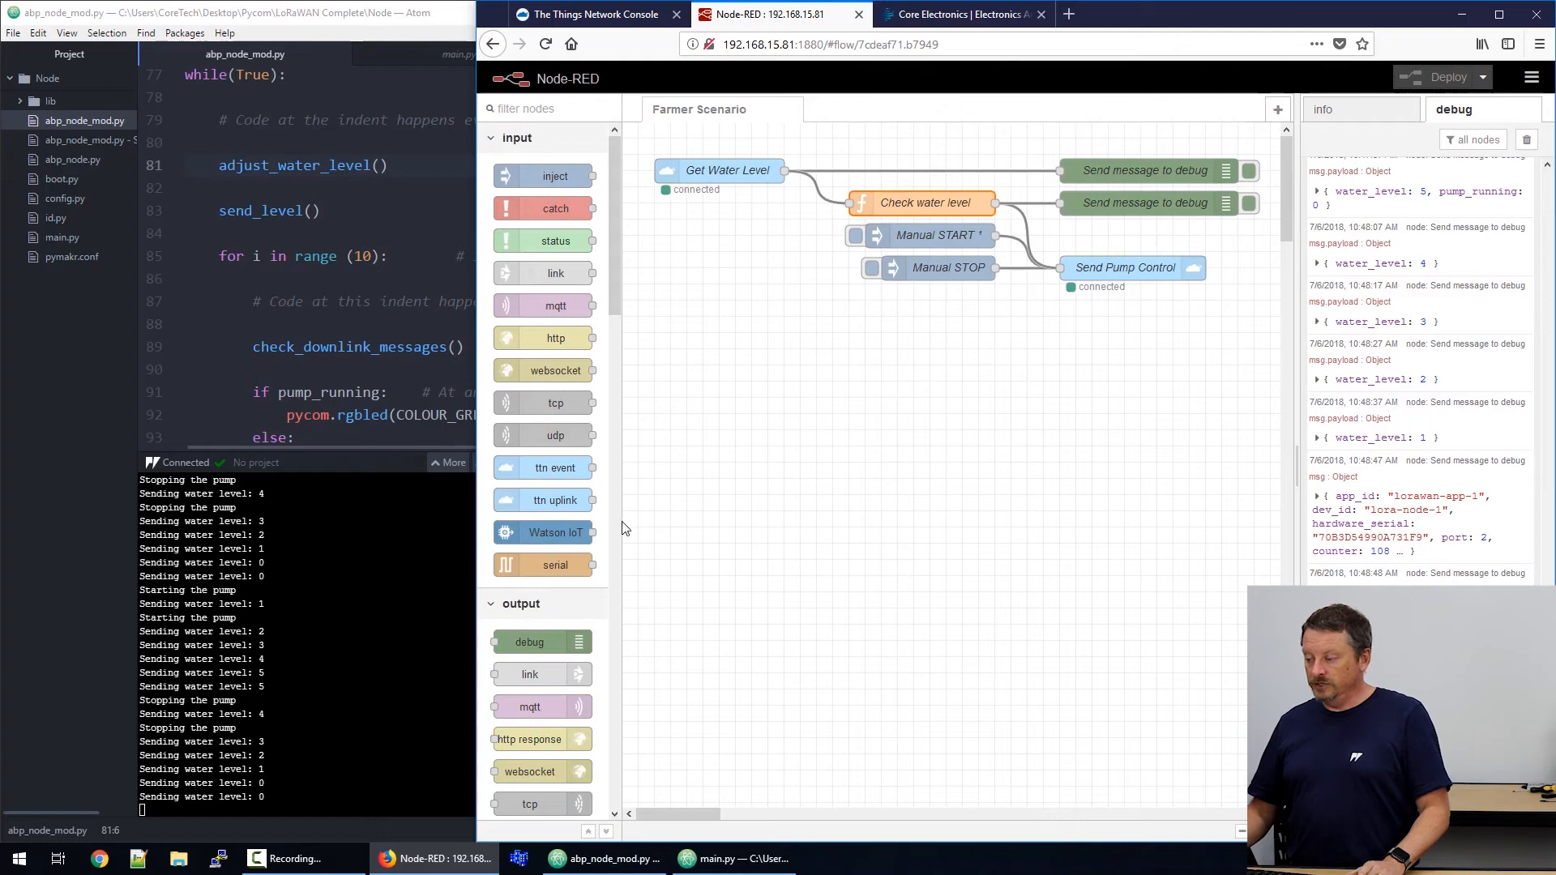
pyautogui.scroll(-4, 619, 524)
pyautogui.scroll(-4, 619, 523)
pyautogui.scroll(-4, 617, 523)
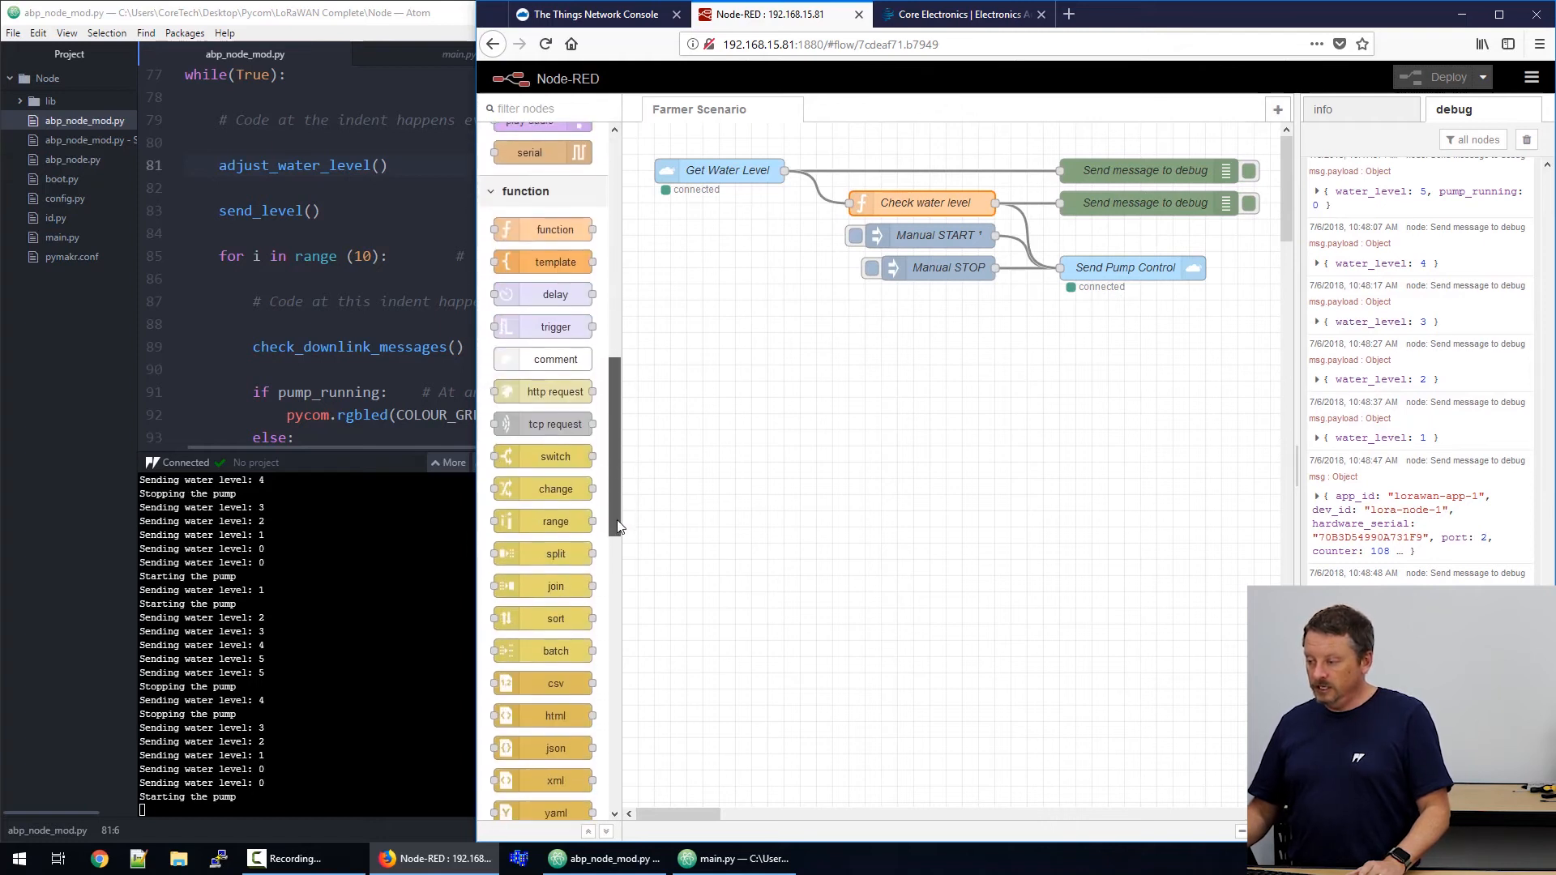
pyautogui.moveTo(617, 525); pyautogui.dragTo(607, 666)
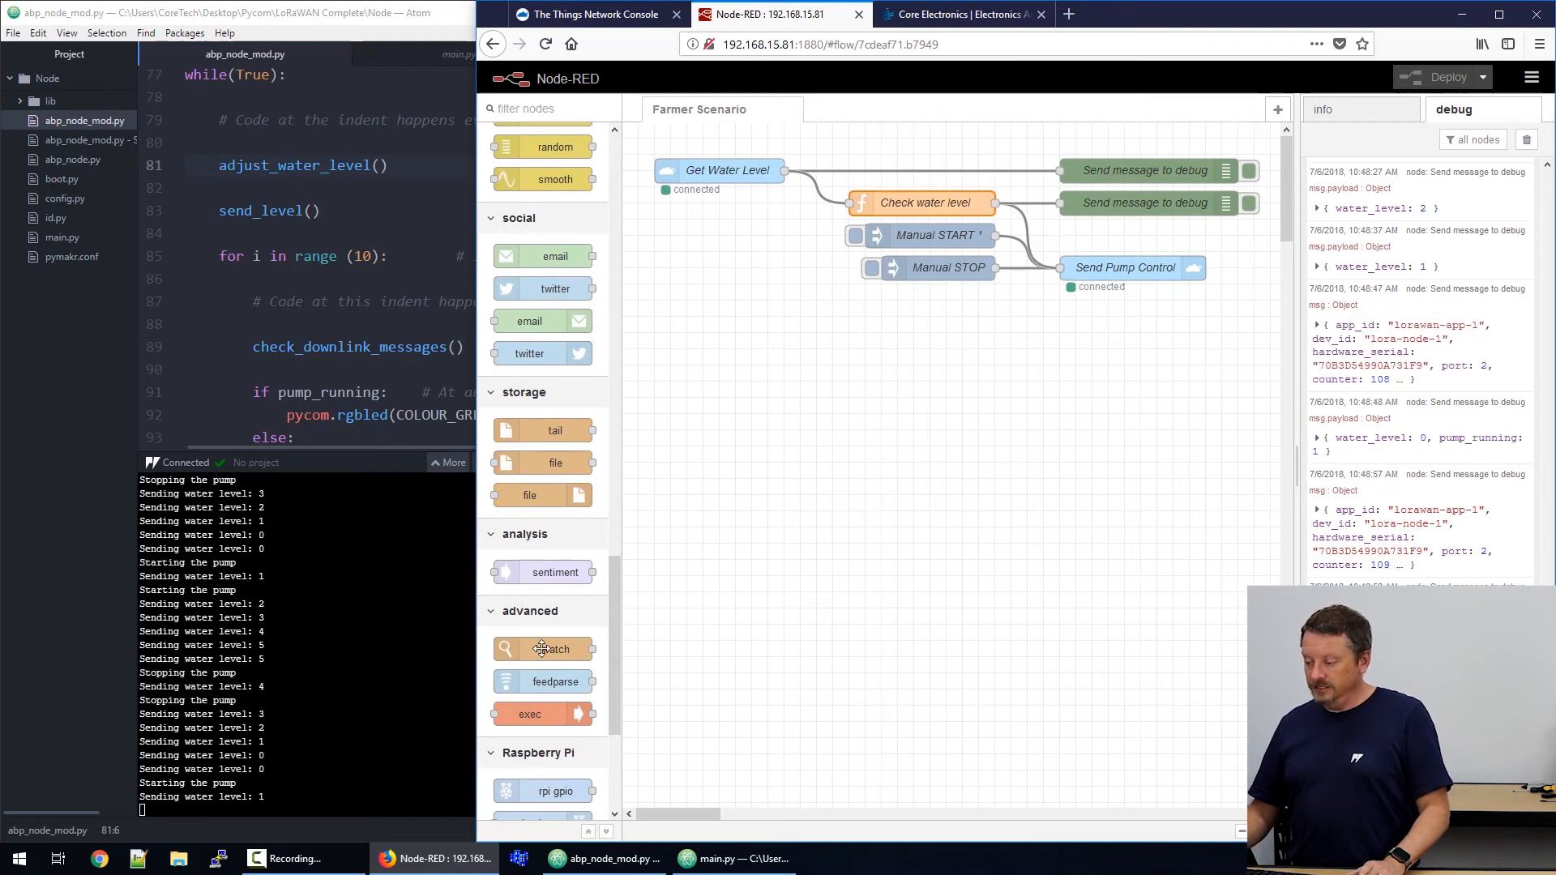
pyautogui.moveTo(612, 630); pyautogui.dragTo(614, 699)
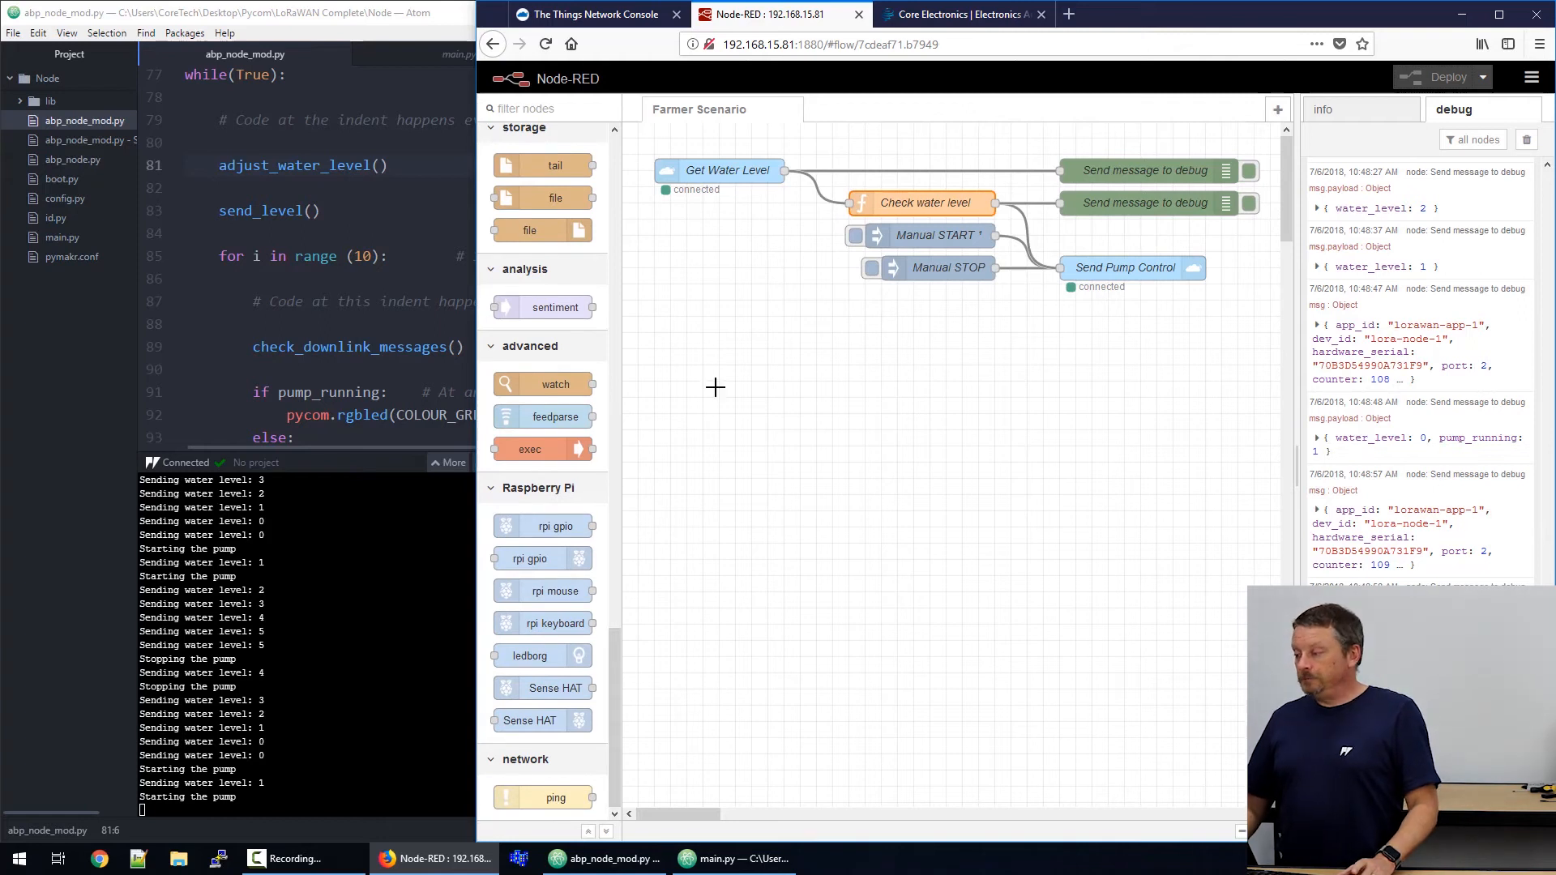
pyautogui.click(727, 175)
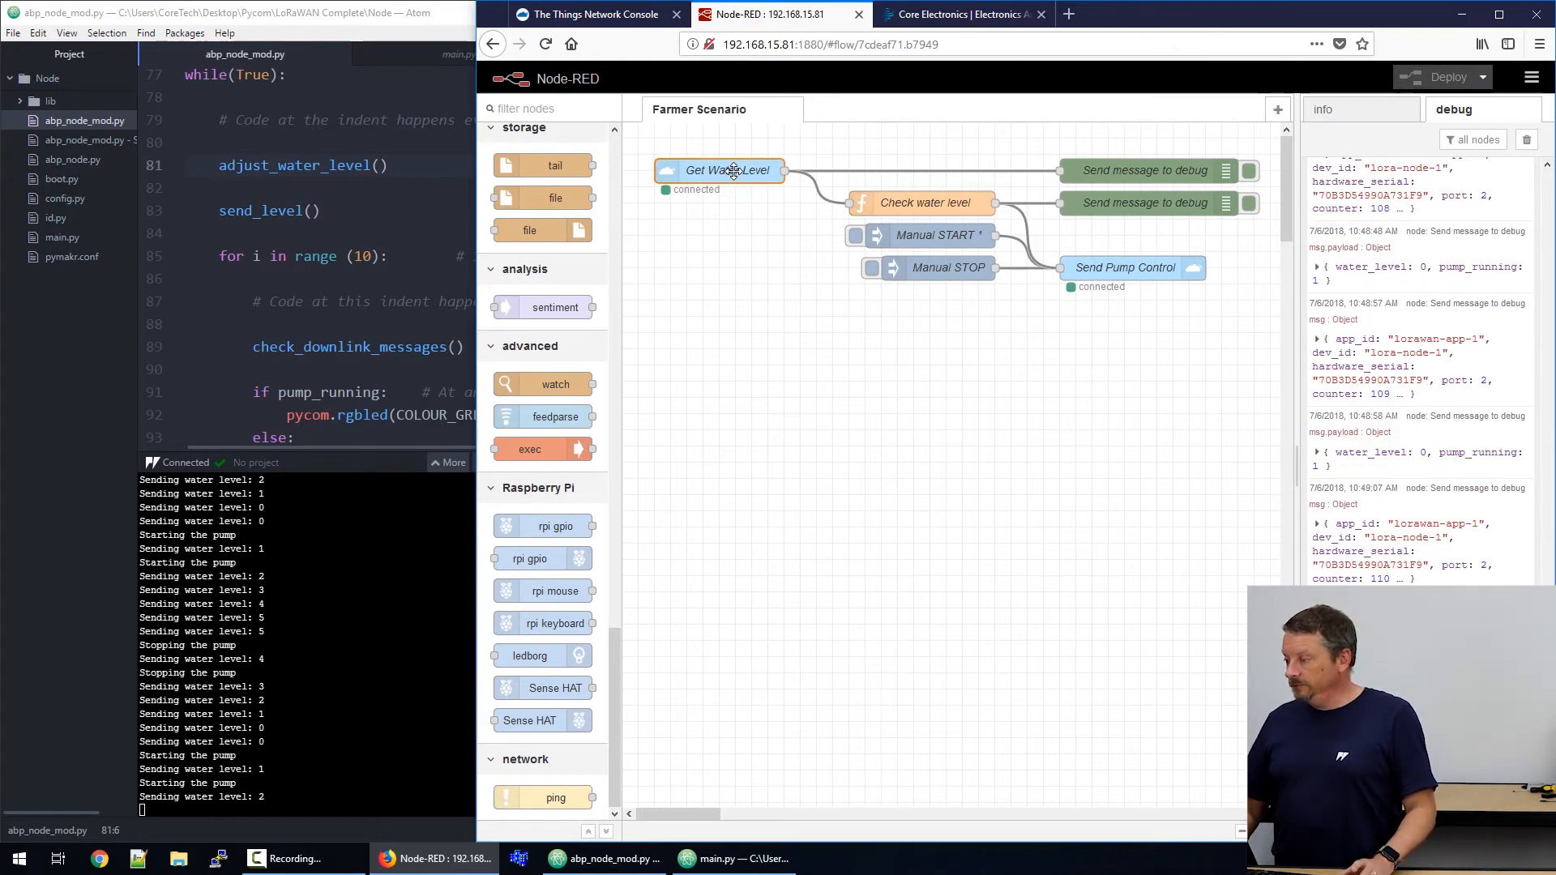
# - Review the Get Water Level node's empty Device ID and Field settings and close without changes
pyautogui.doubleClick(734, 170)
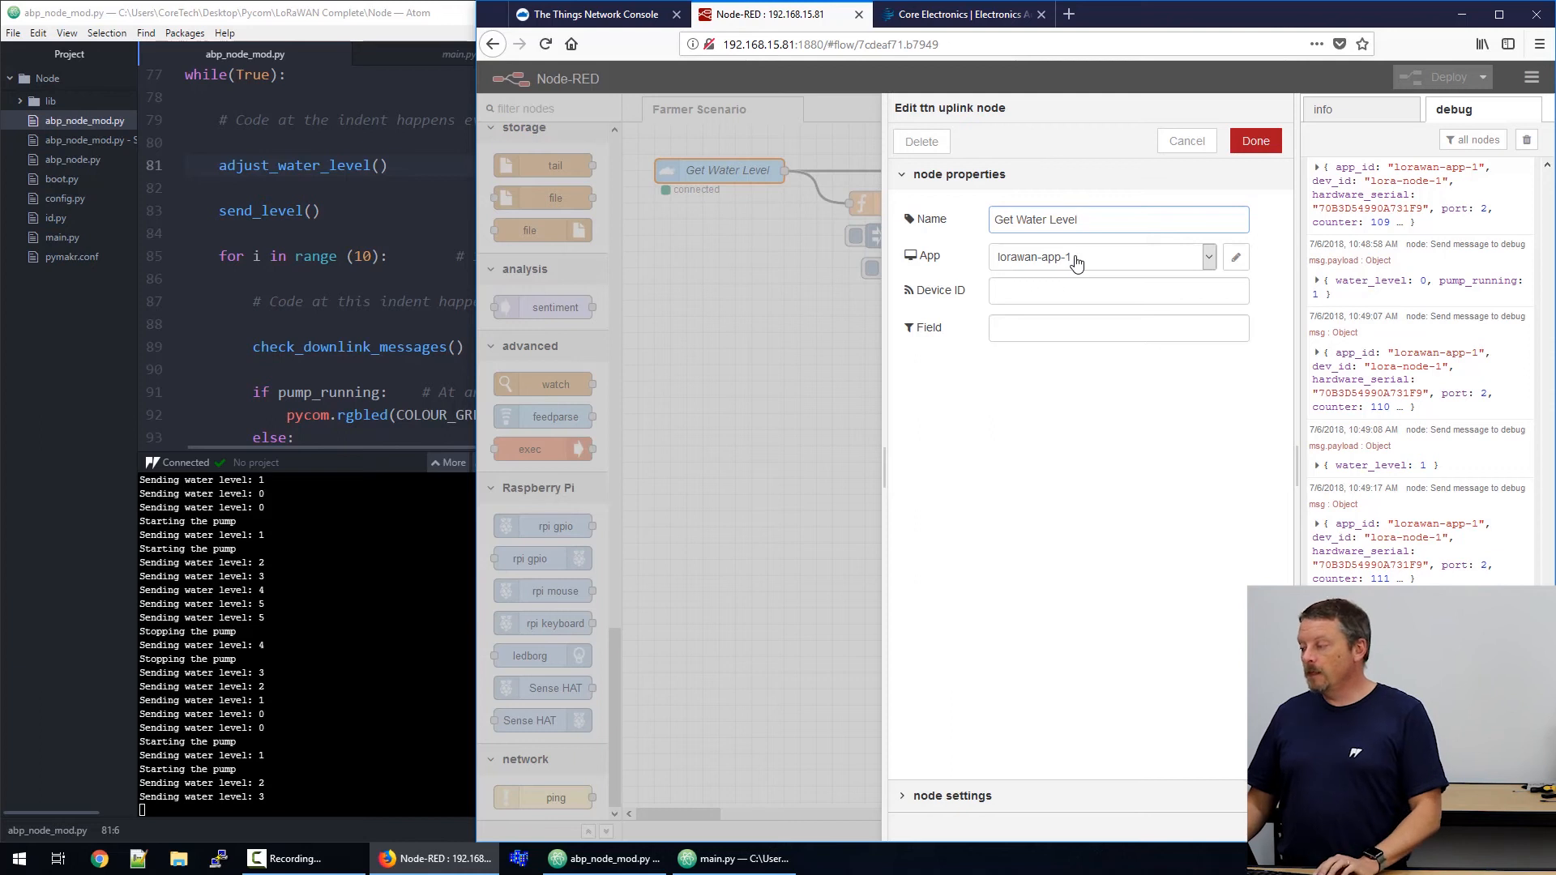
pyautogui.click(1062, 289)
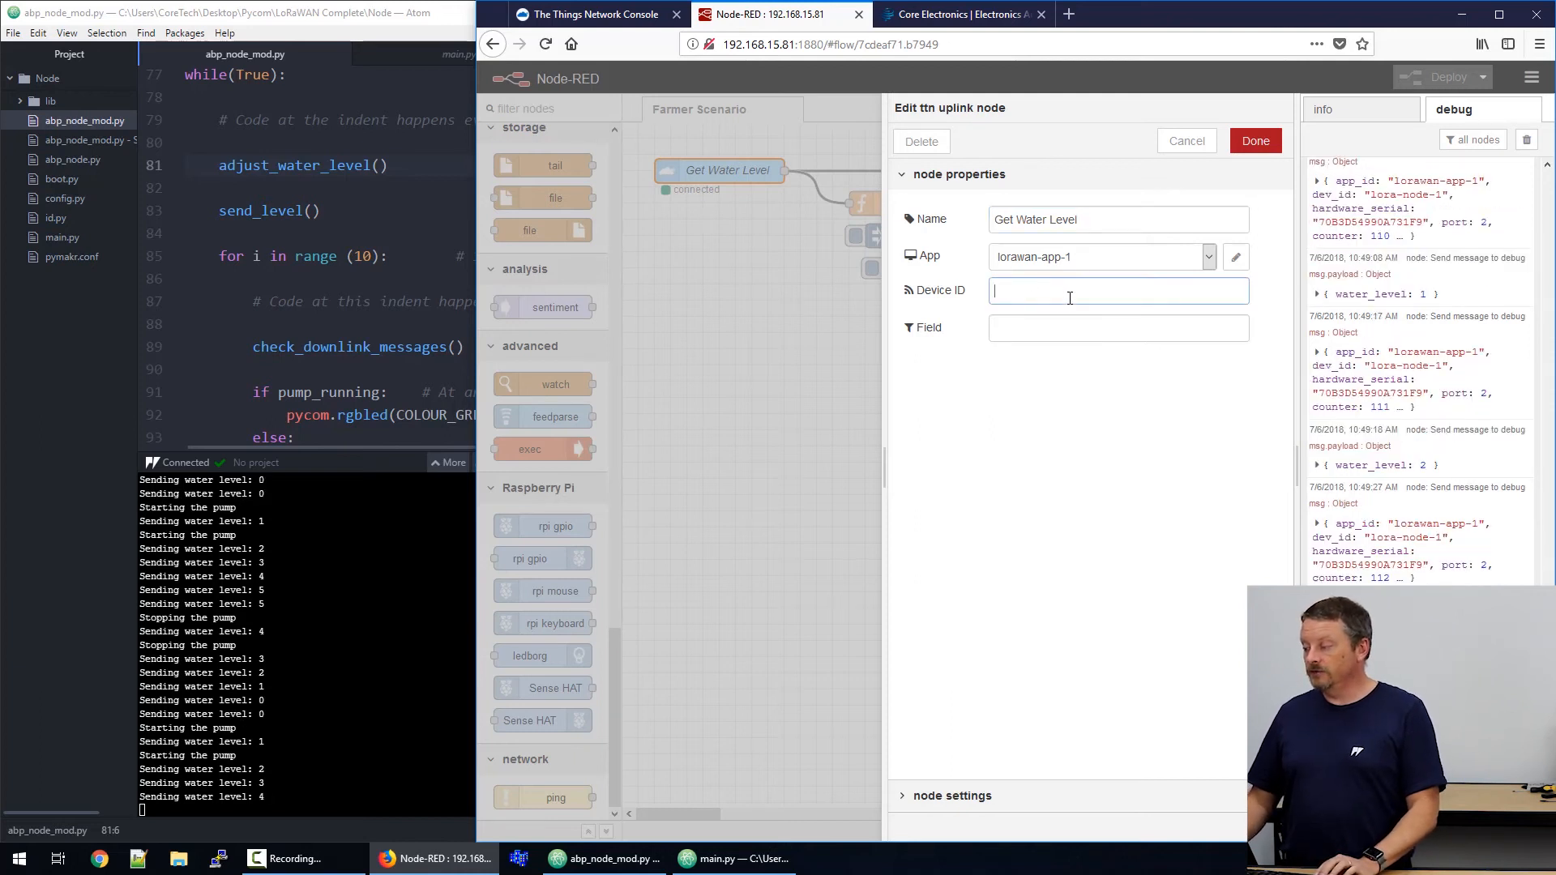
pyautogui.click(1064, 334)
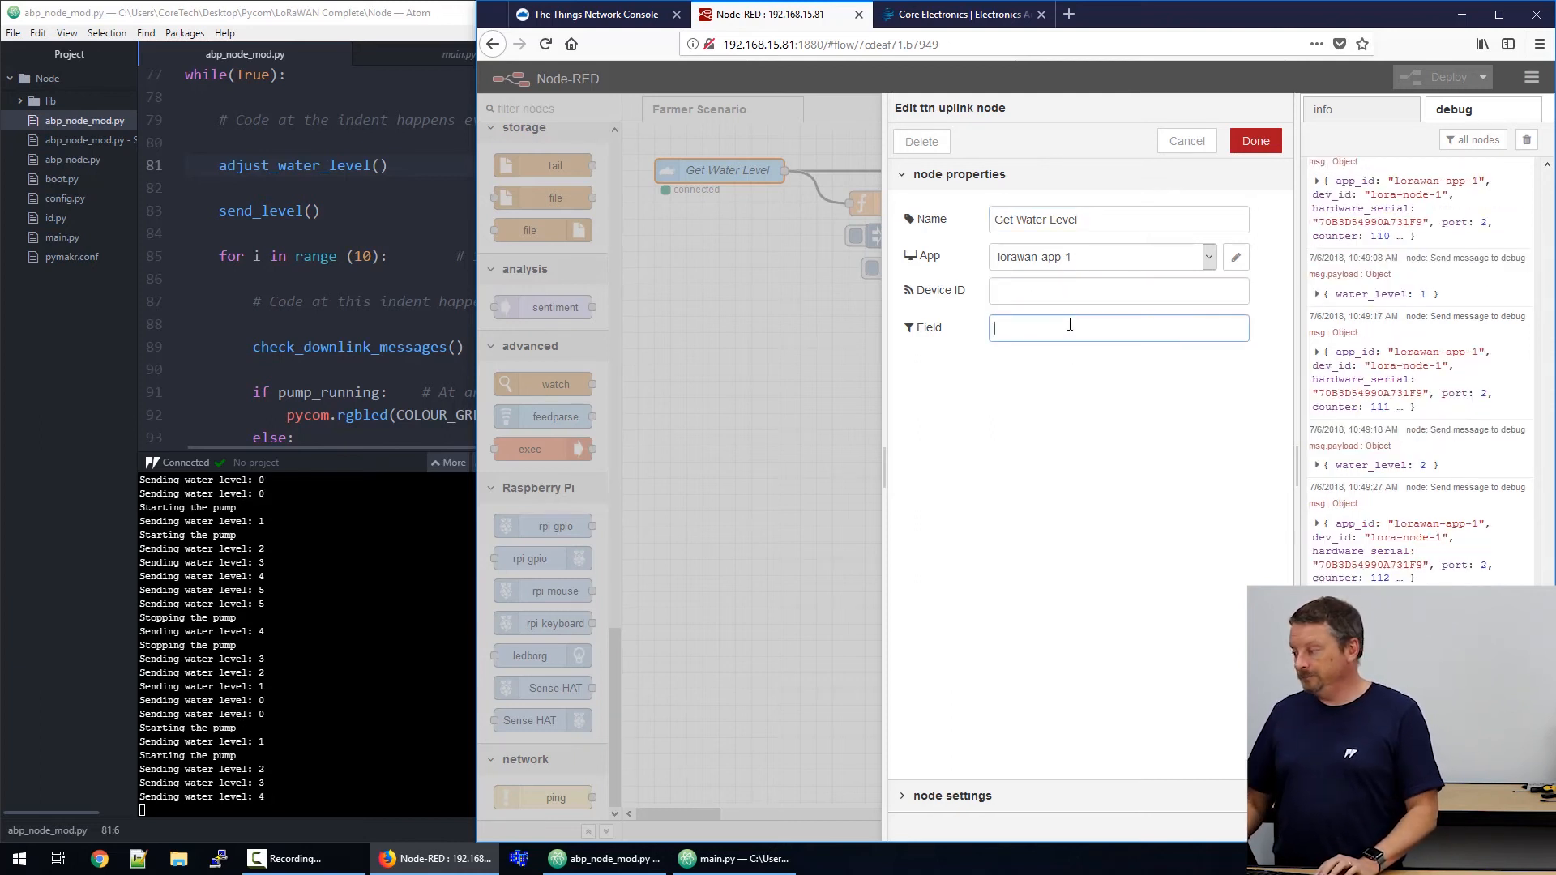
pyautogui.click(1180, 145)
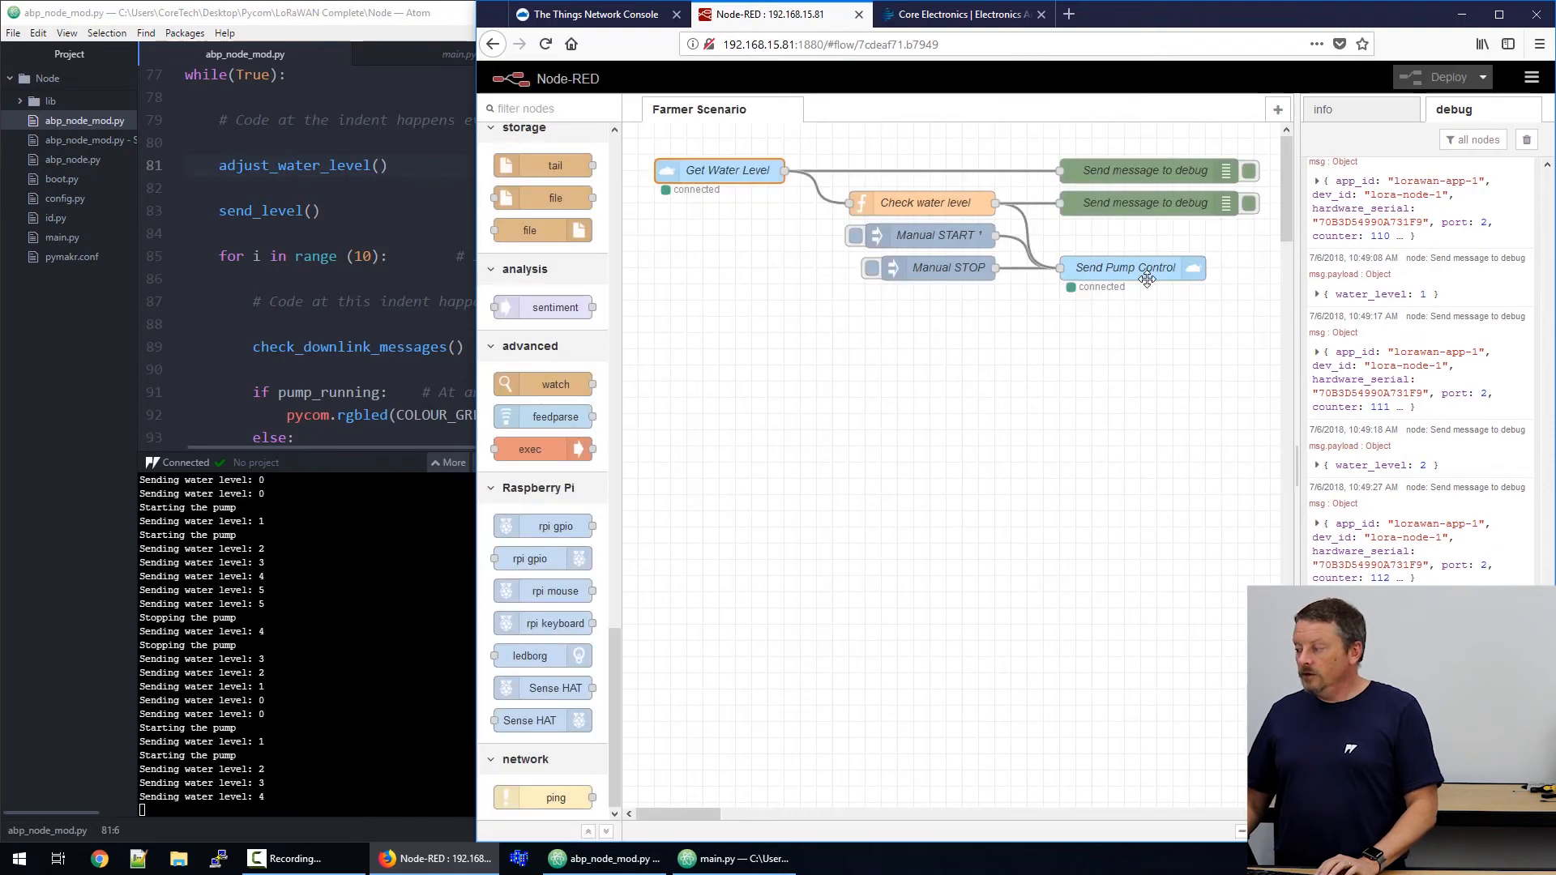
# - Bring up the Send Pump Control downlink node's settings for lora-node-1
pyautogui.click(1144, 269)
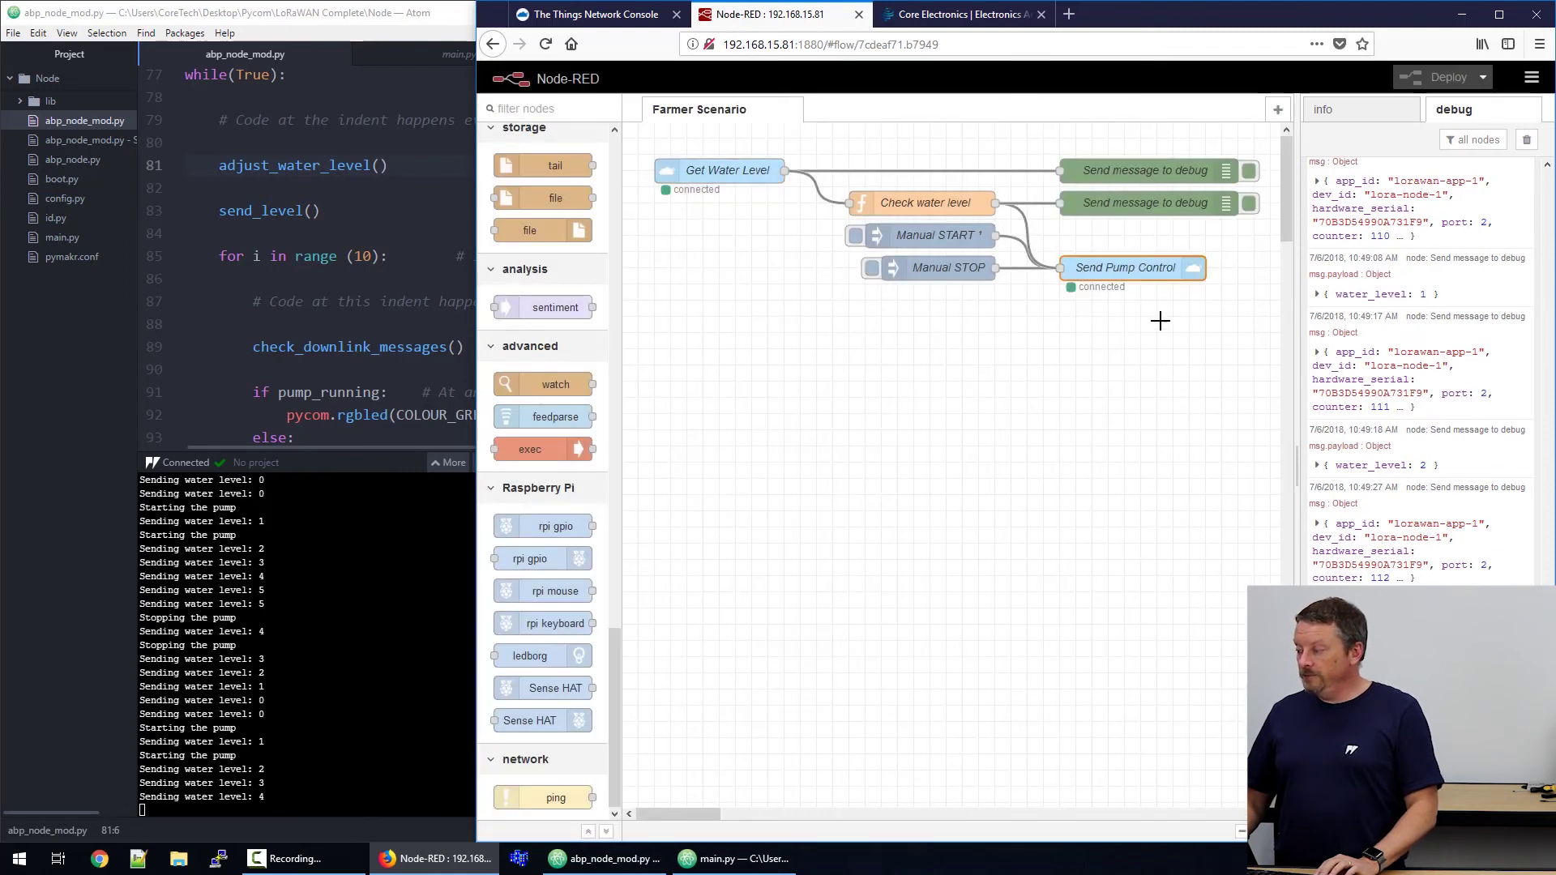
pyautogui.doubleClick(1144, 269)
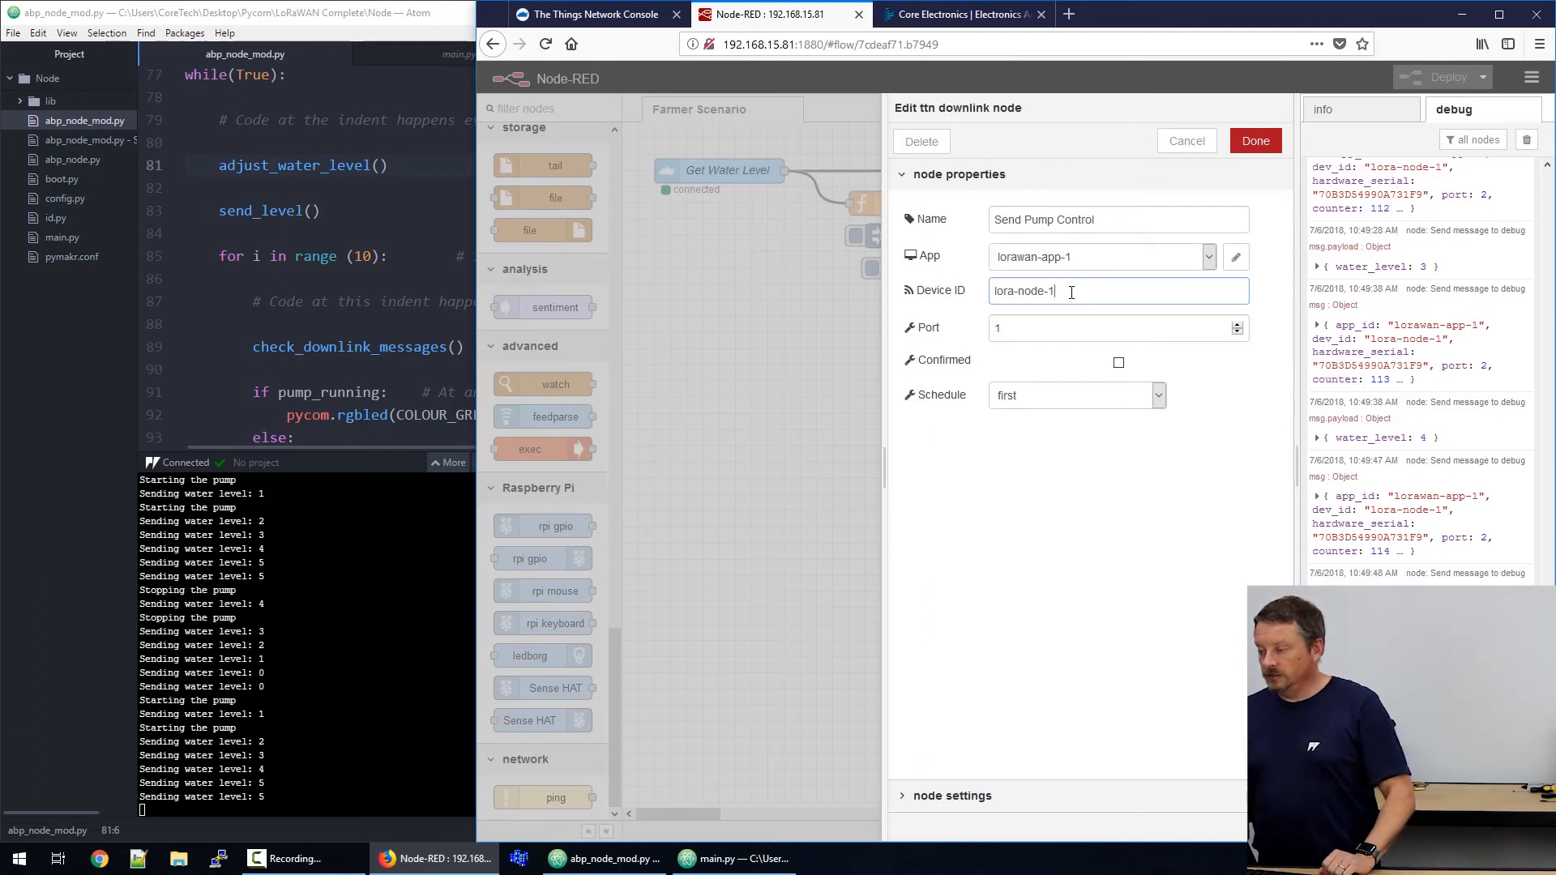
# - Cancel the pump control settings and open the Check water level function code at its return msg line
pyautogui.click(1187, 142)
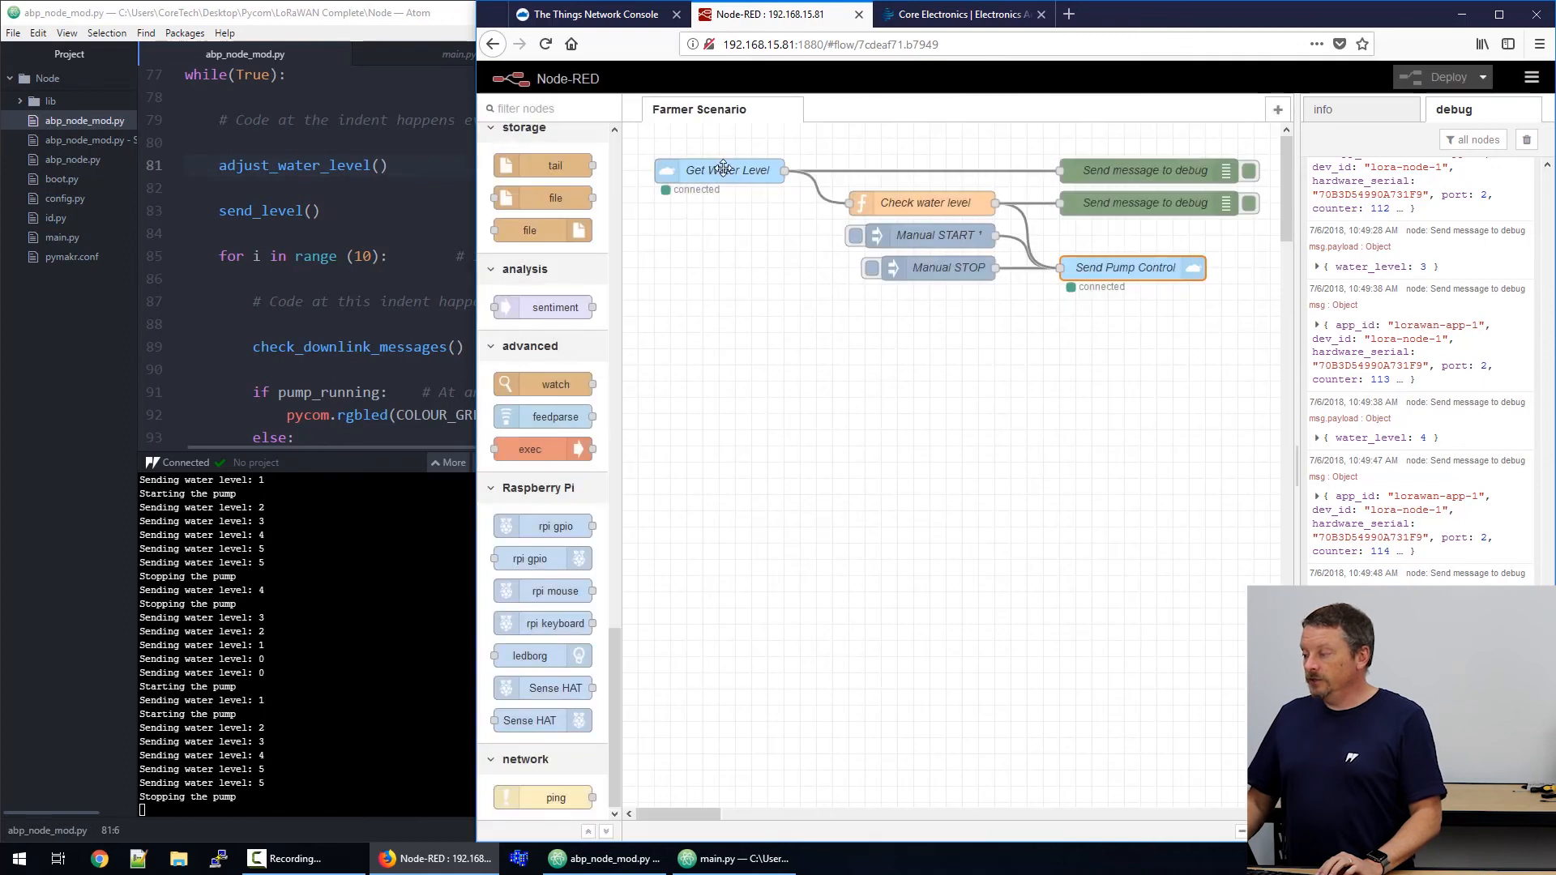
pyautogui.click(931, 204)
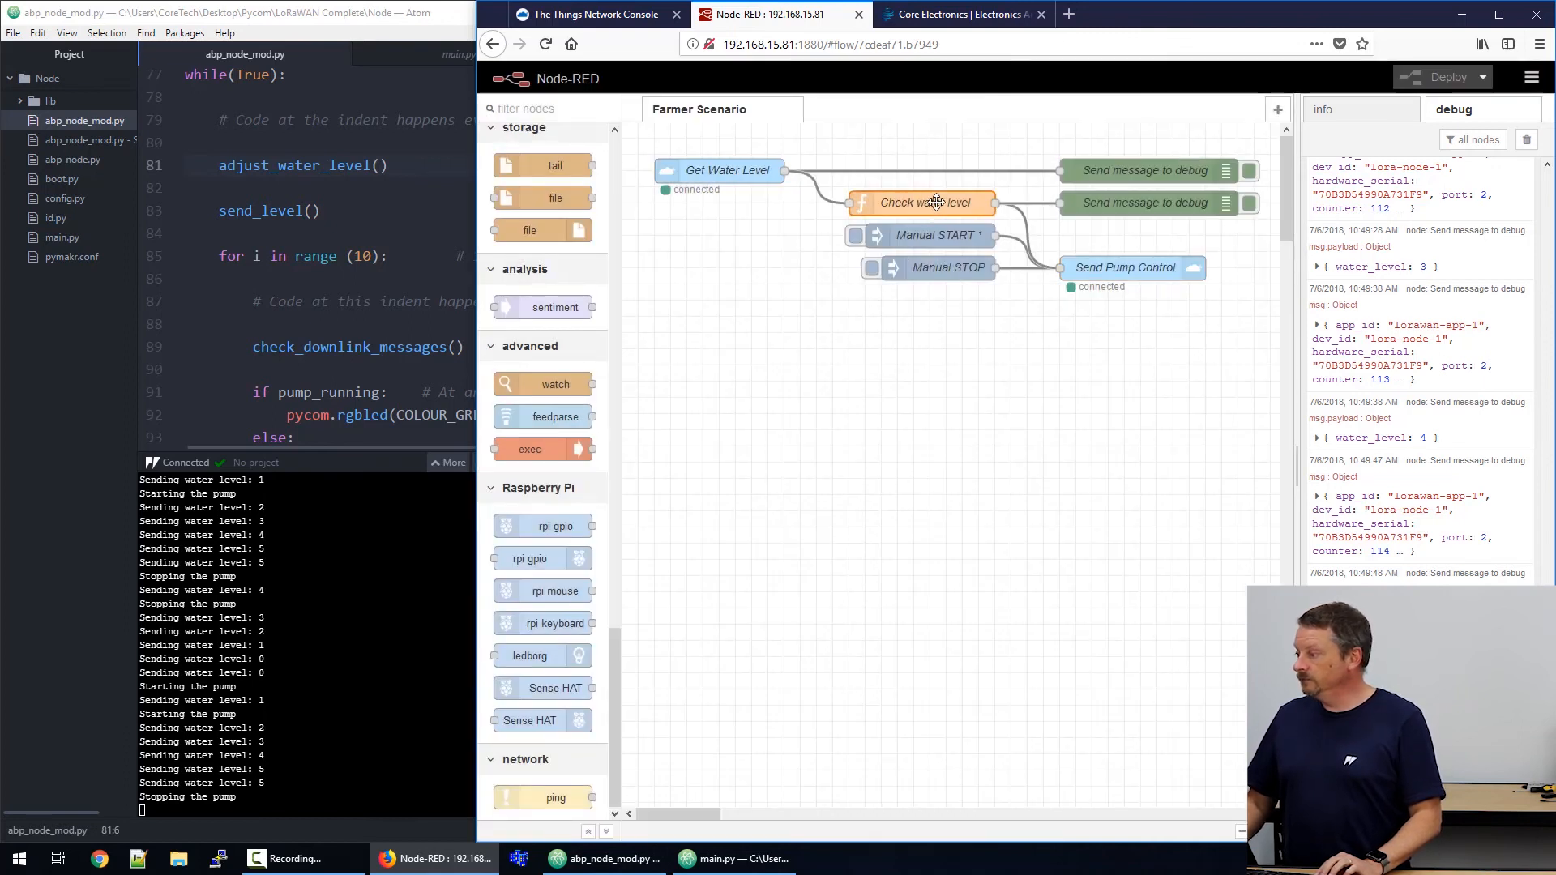
pyautogui.doubleClick(936, 203)
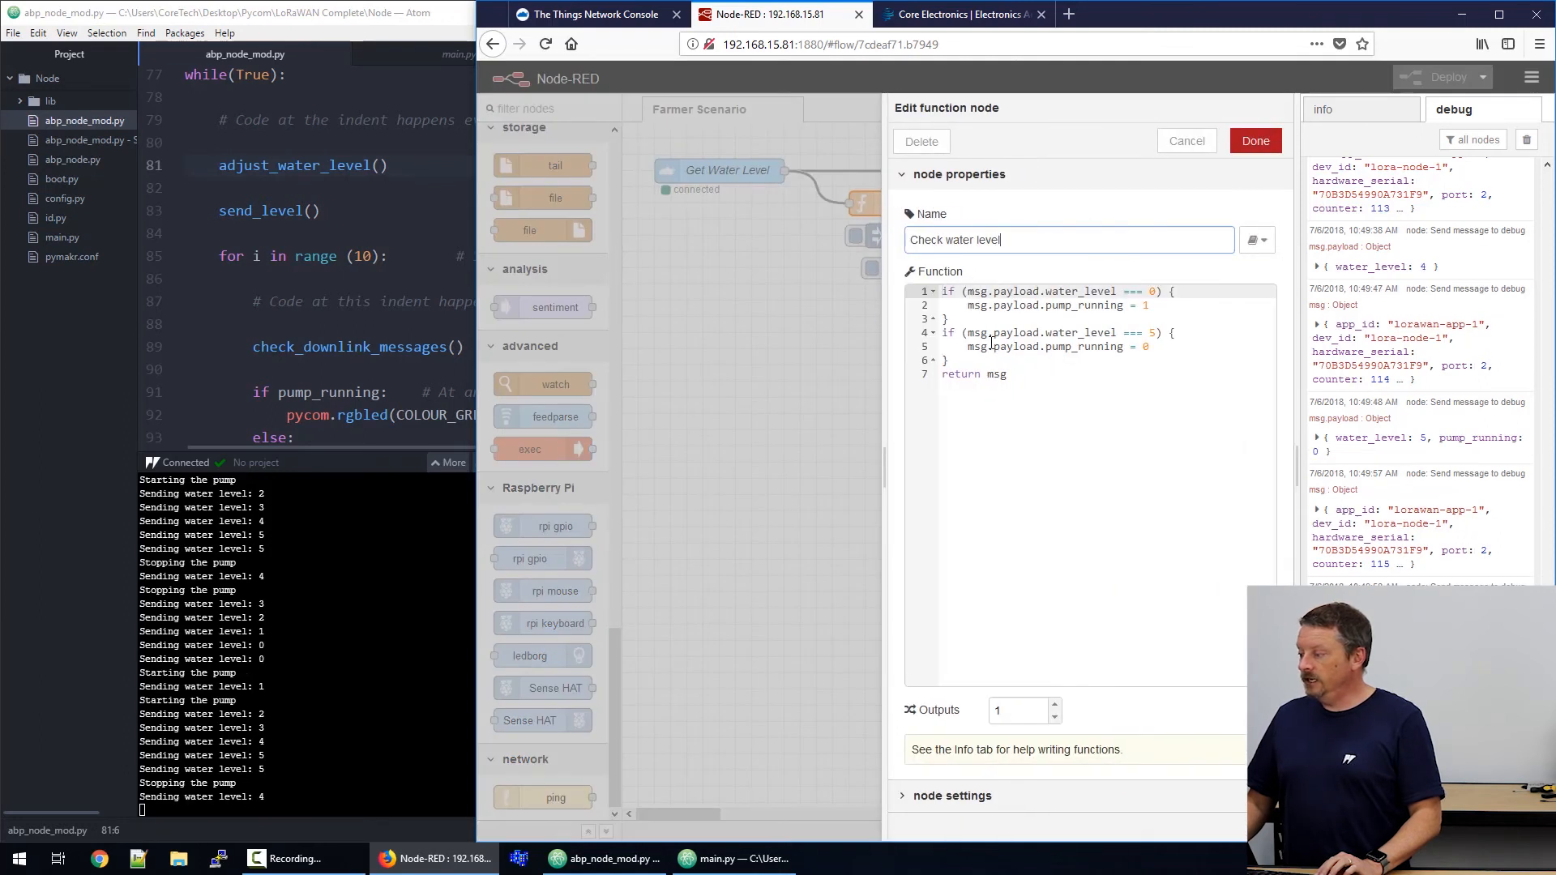
pyautogui.click(1019, 373)
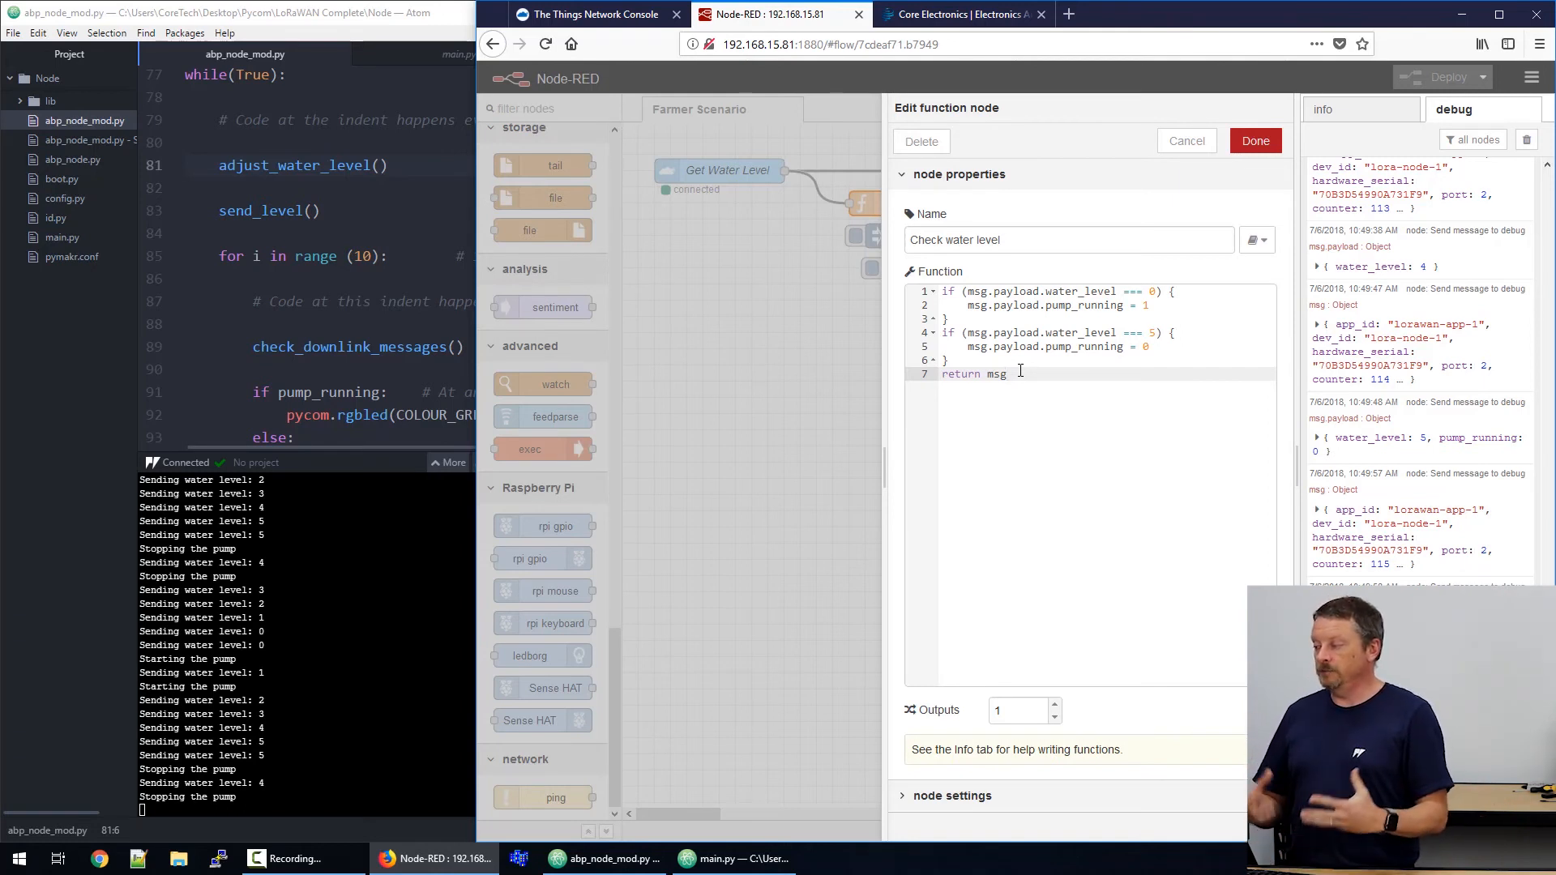
# - Point out the zero water_level check on line 1 and the pump_running = 1 assignment on line 2
pyautogui.click(1047, 292)
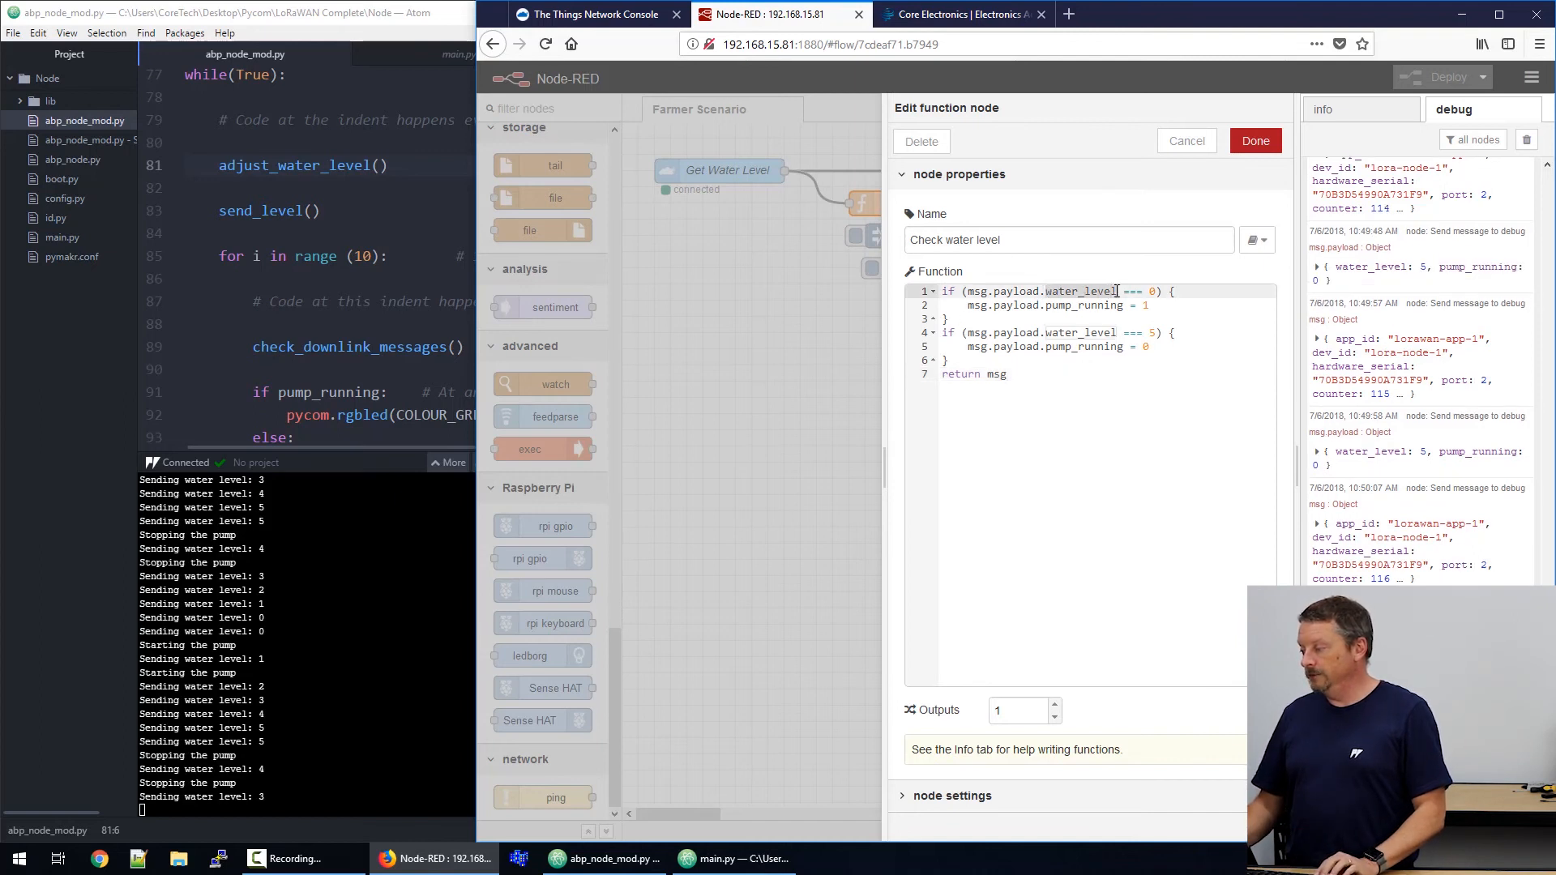
pyautogui.click(1154, 291)
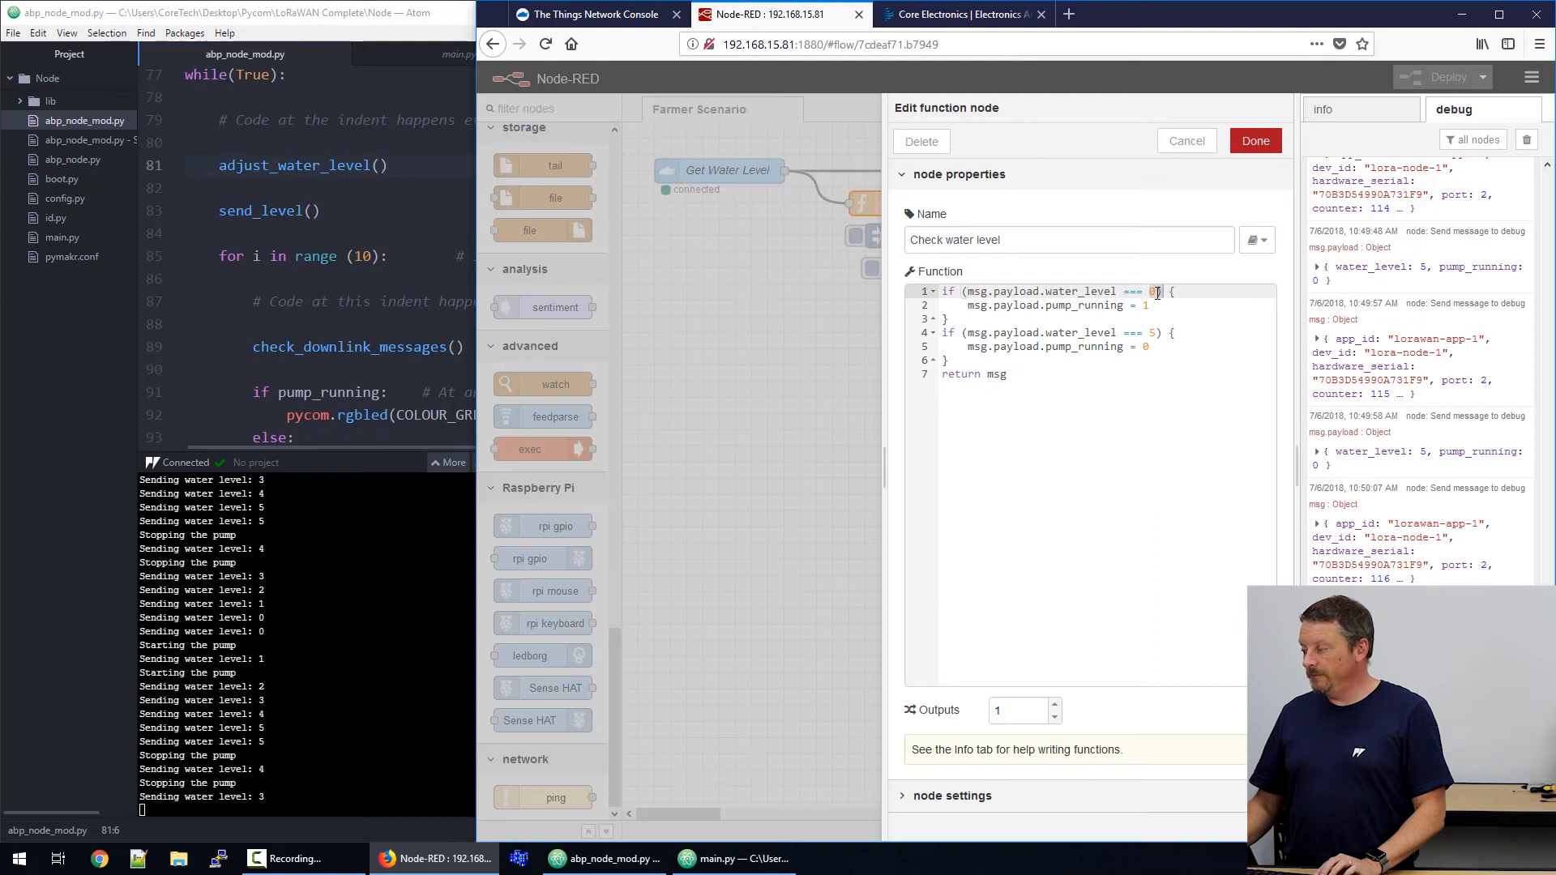
pyautogui.click(1046, 308)
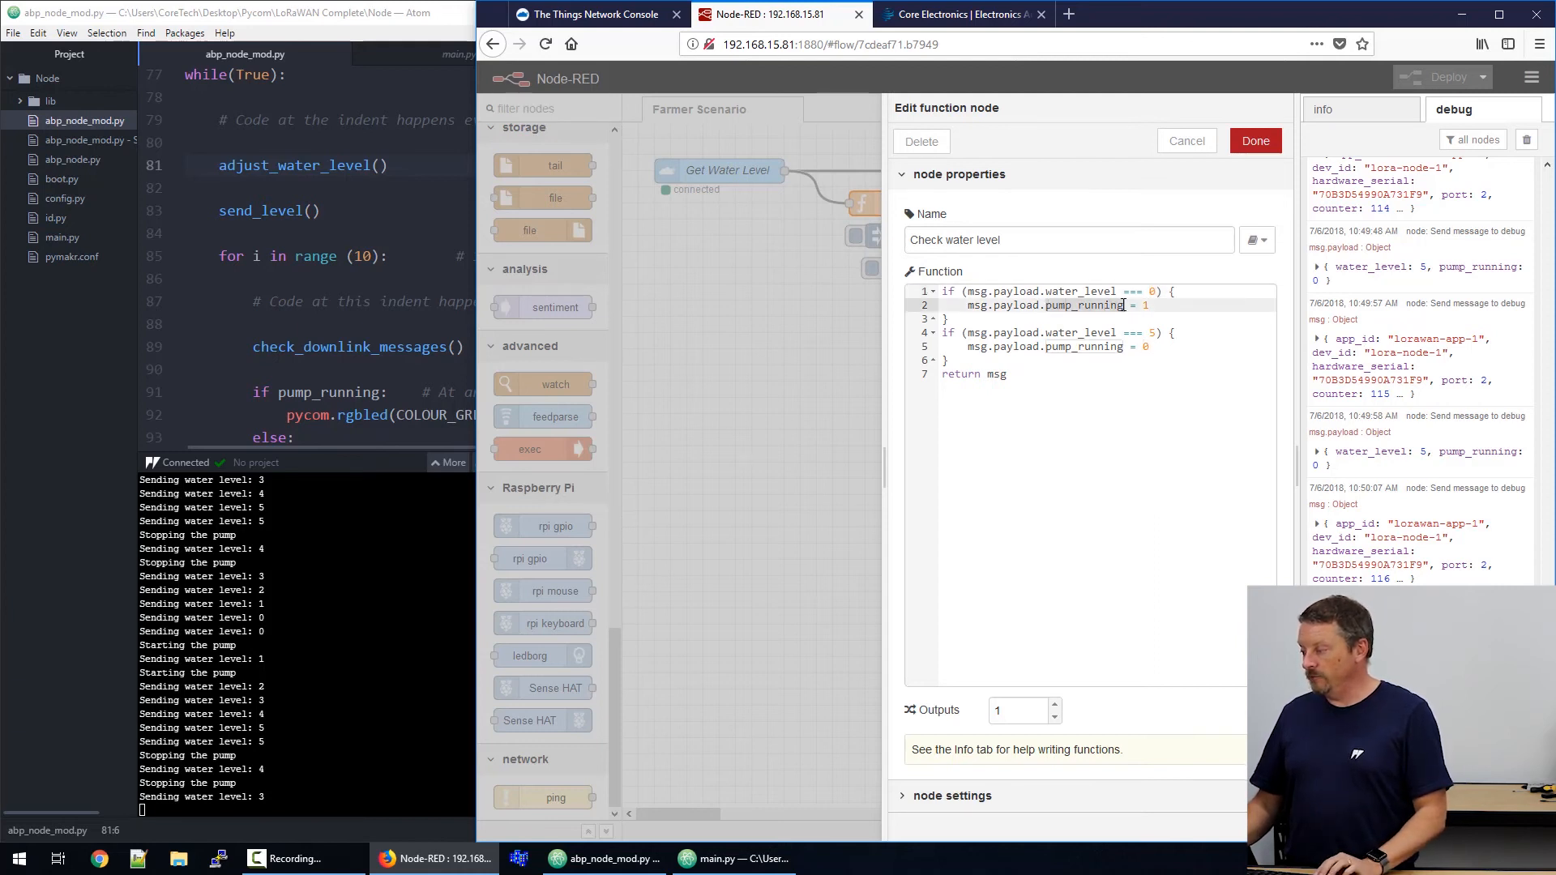
pyautogui.doubleClick(1148, 306)
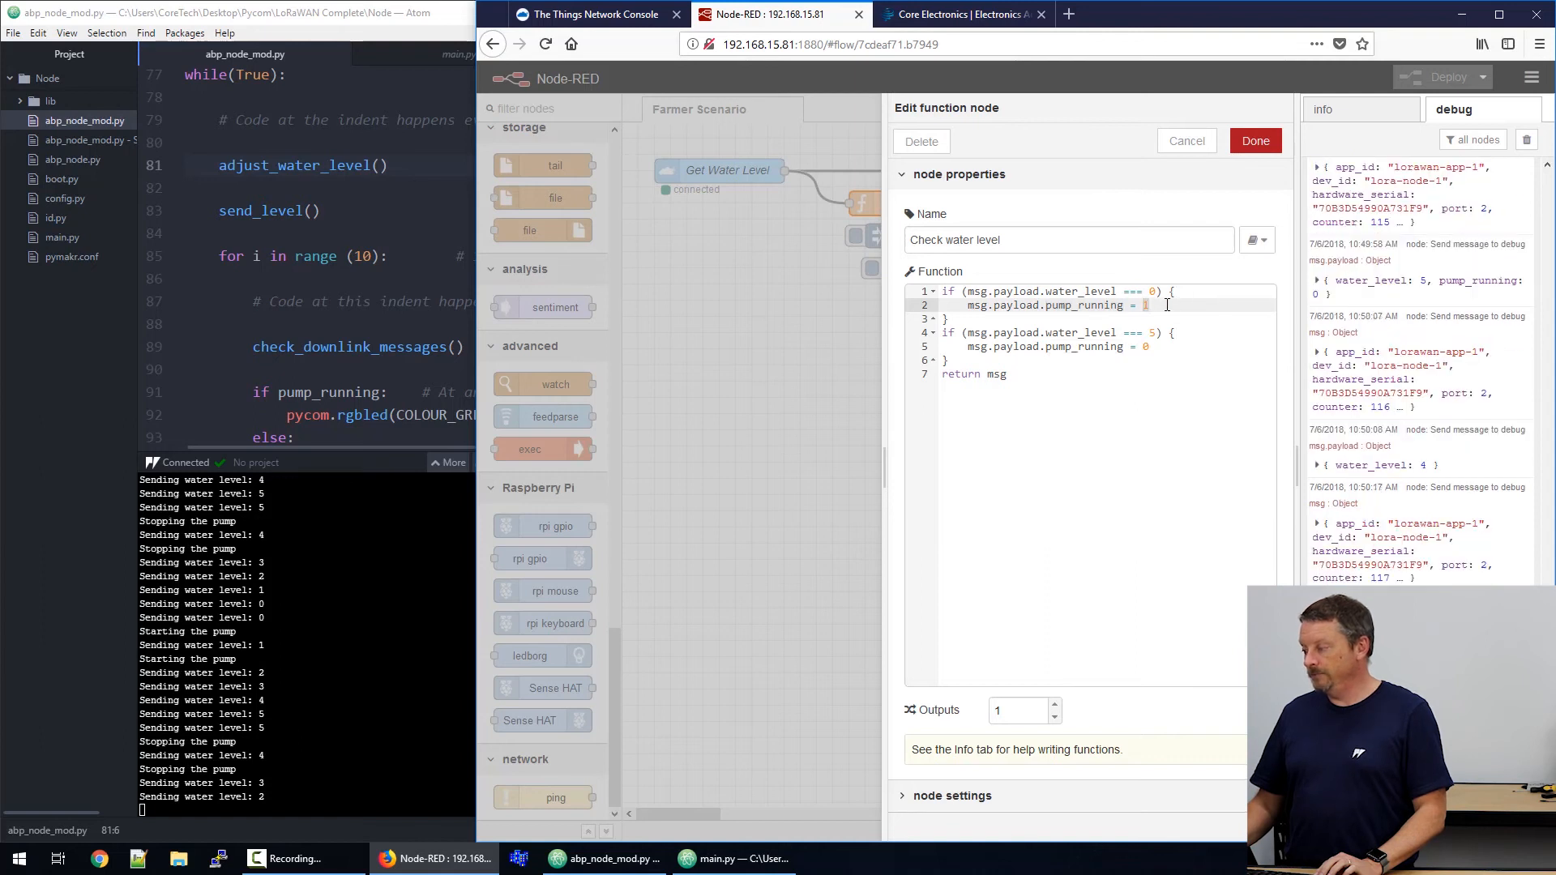
# - Point out the line 4 water_level check and pump_running = 0 on line 5, returning to return msg
pyautogui.click(1115, 334)
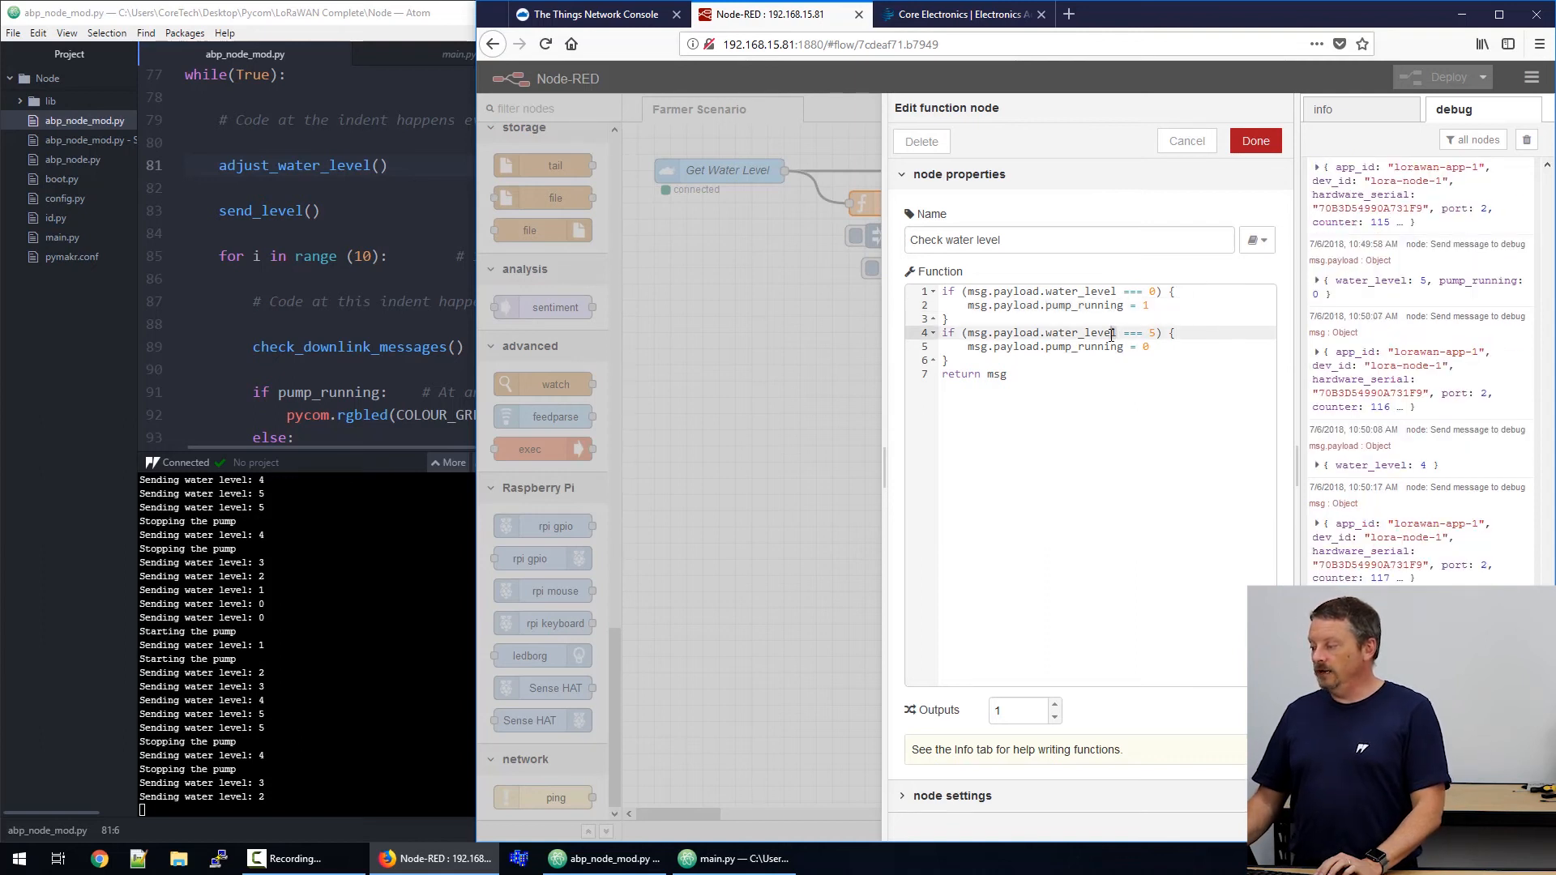
pyautogui.click(1048, 349)
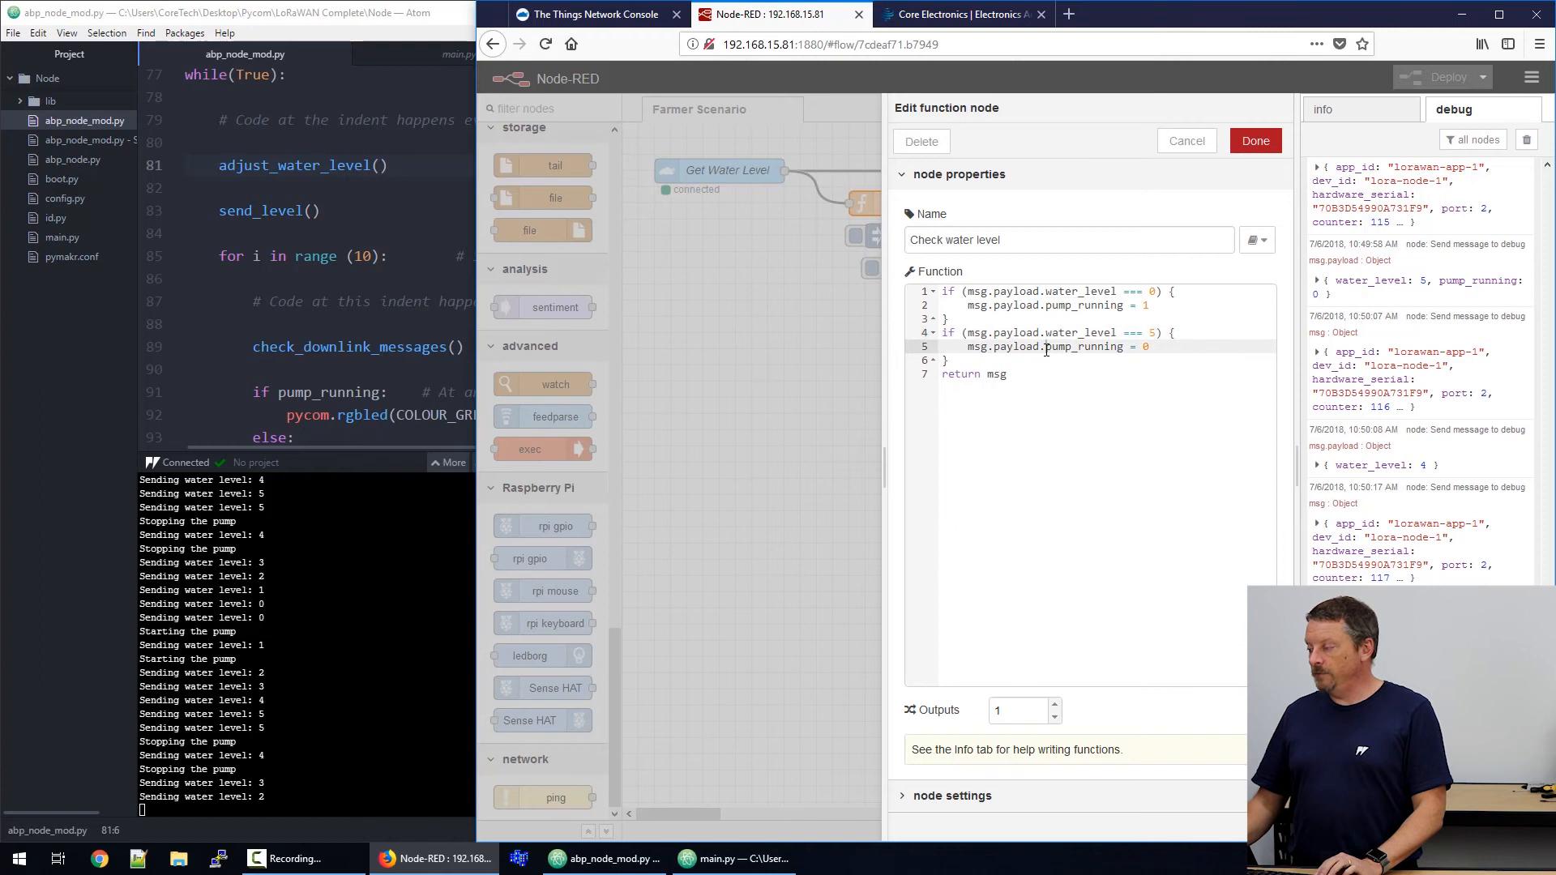
pyautogui.click(1155, 346)
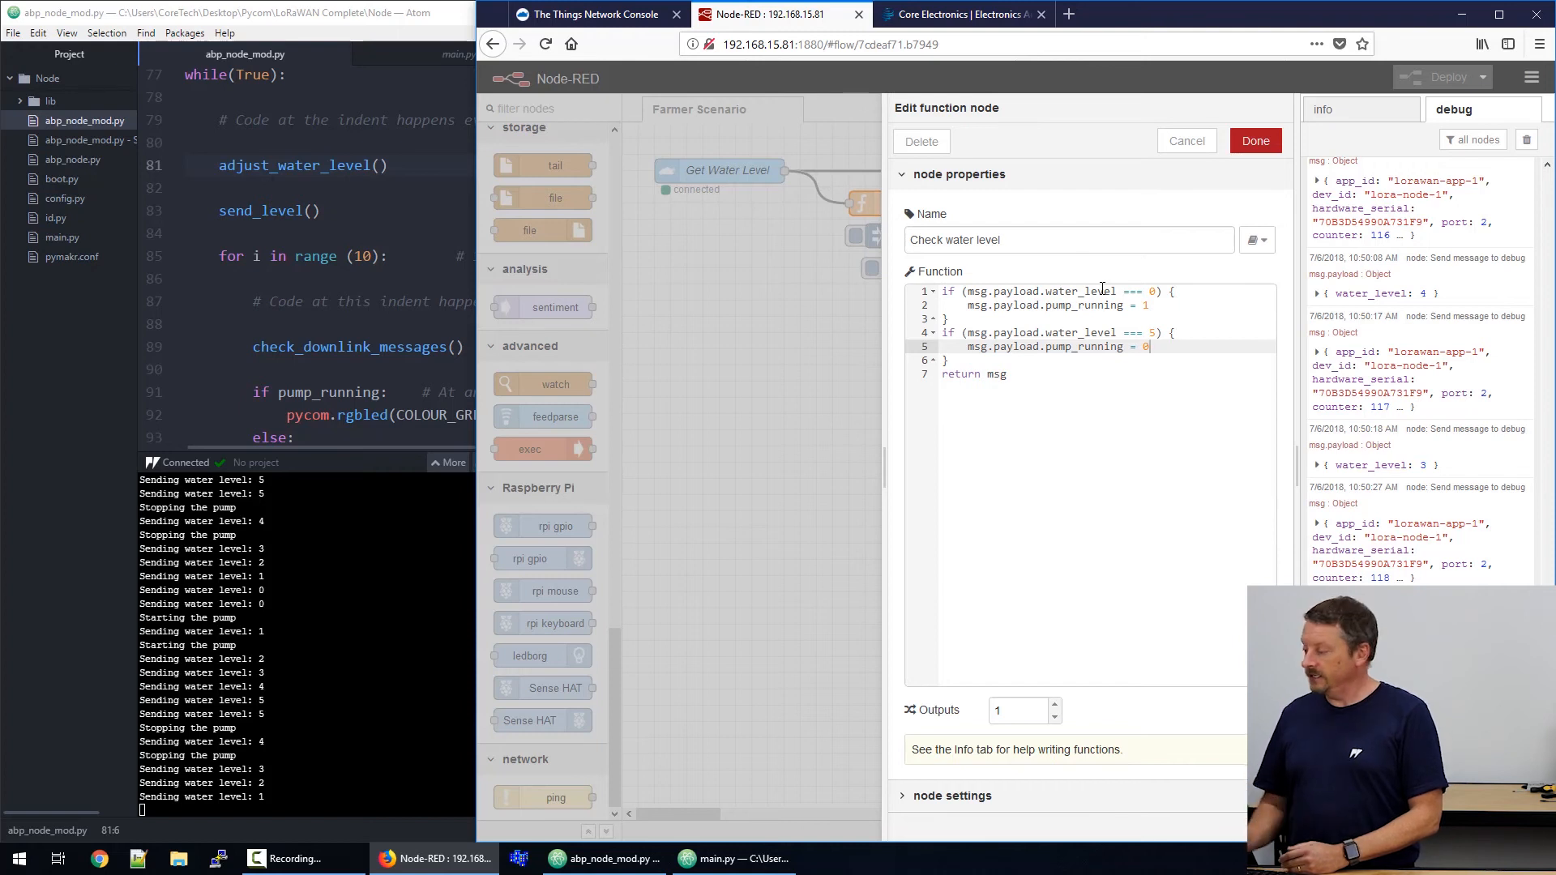
pyautogui.click(1045, 374)
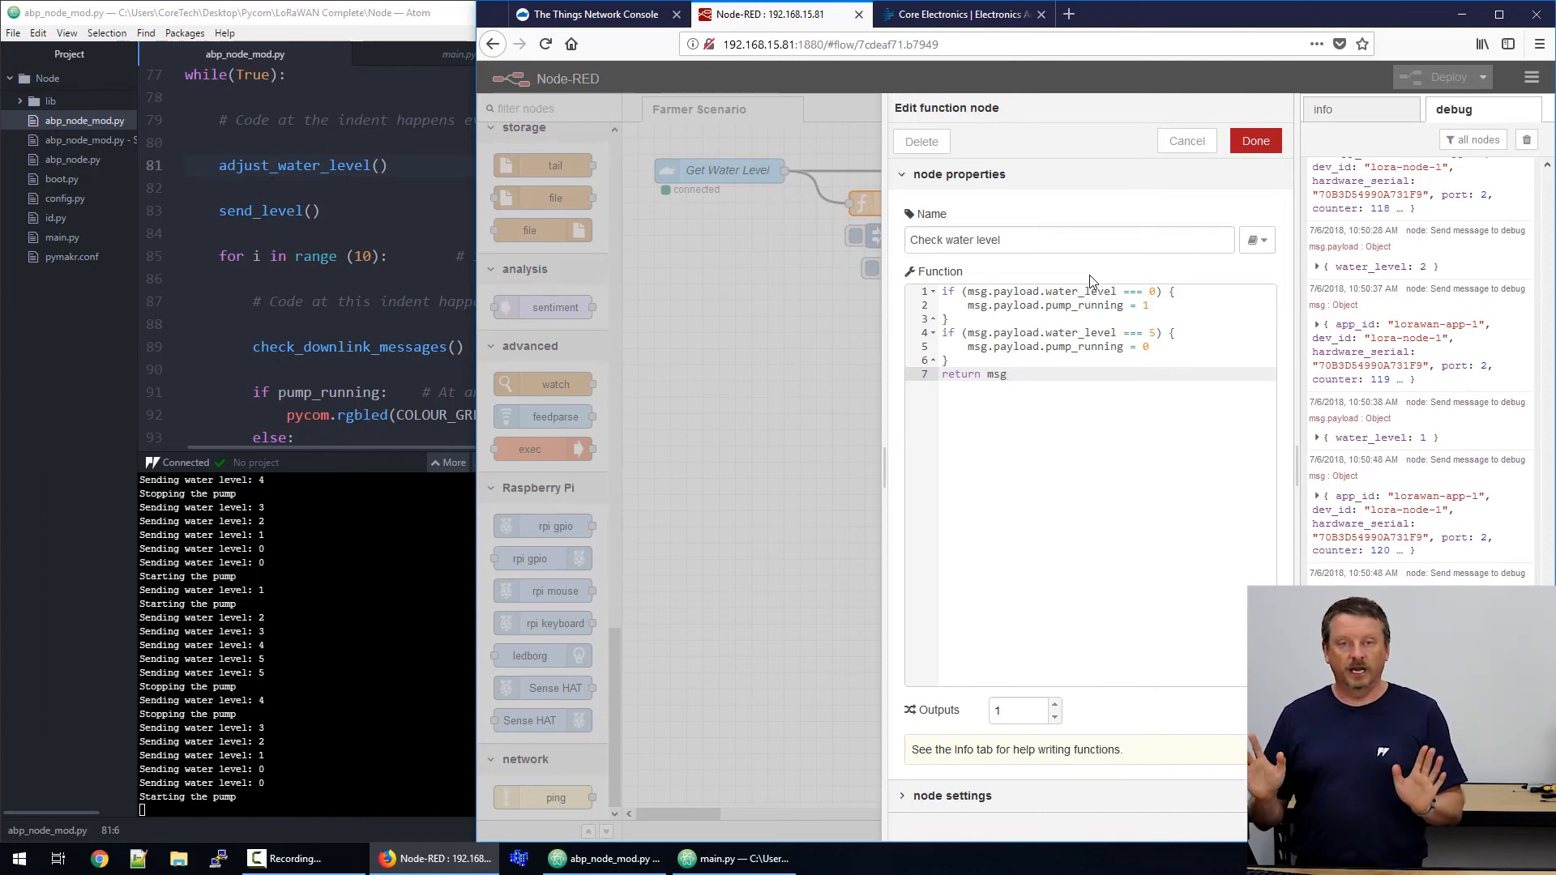
# - Dismiss the function editor and fire the Manual START and Manual STOP injects for the pump
pyautogui.click(722, 291)
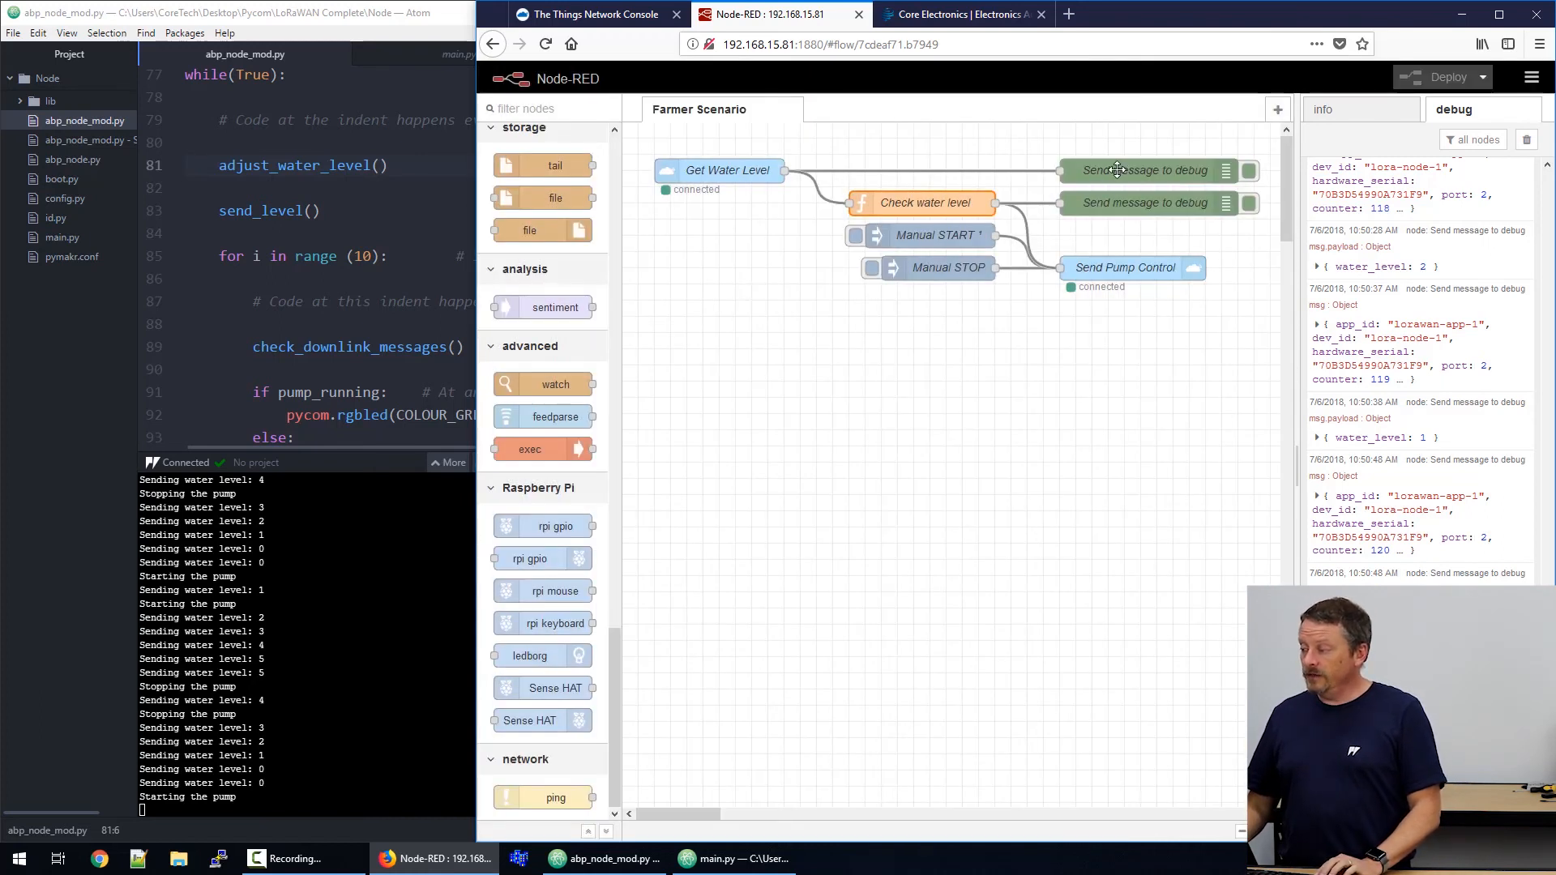
pyautogui.click(873, 234)
pyautogui.click(874, 269)
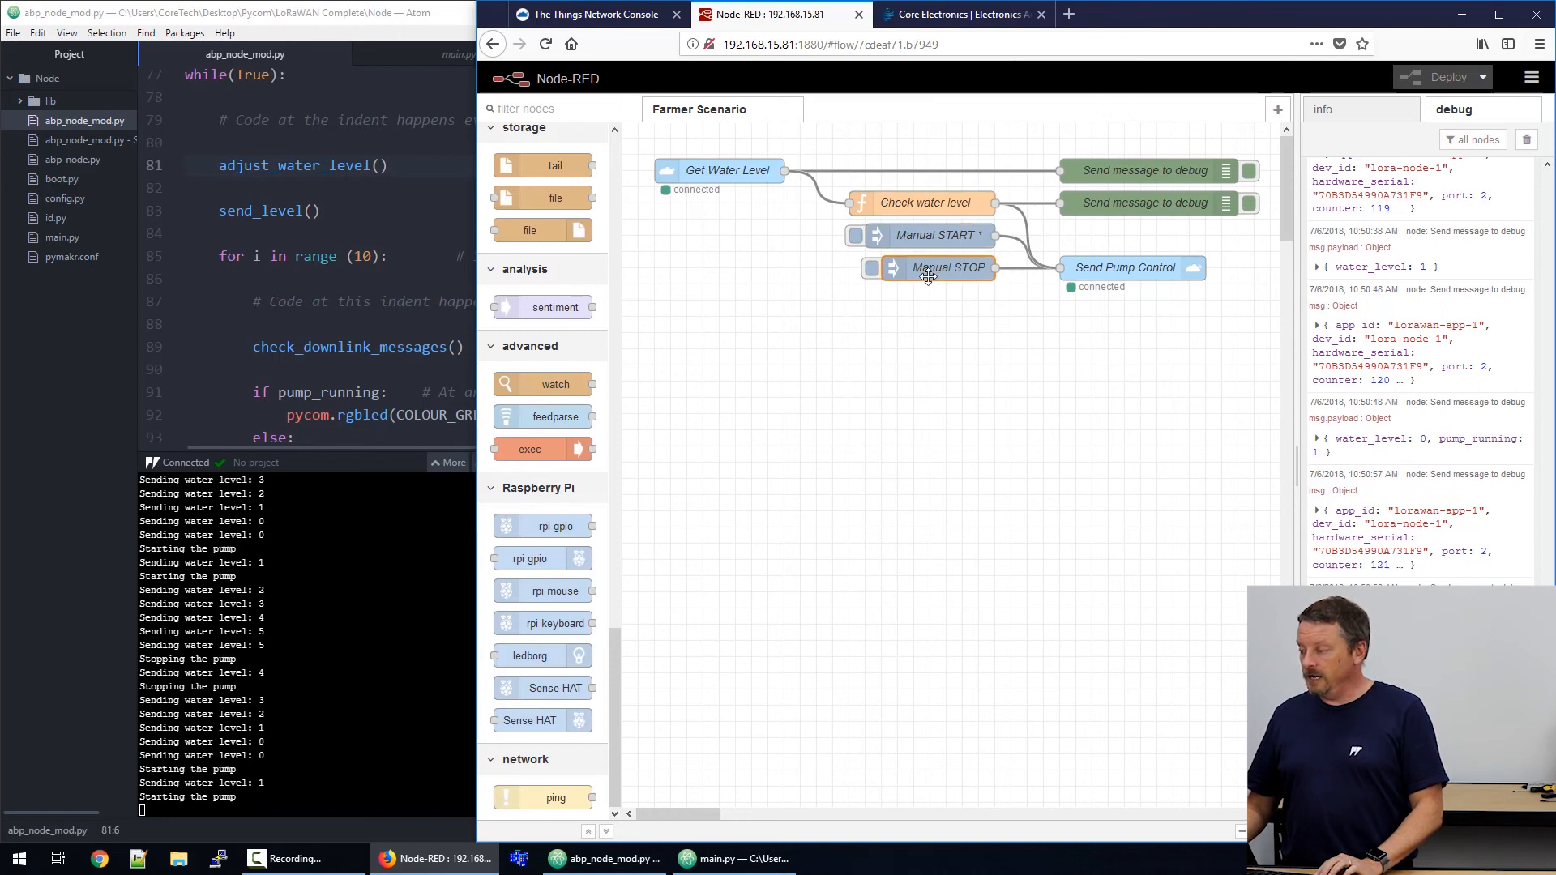
# - Select the debug output nodes to view the logged uplinks, then bring another window forward
pyautogui.click(1123, 172)
pyautogui.click(1128, 203)
pyautogui.click(1131, 169)
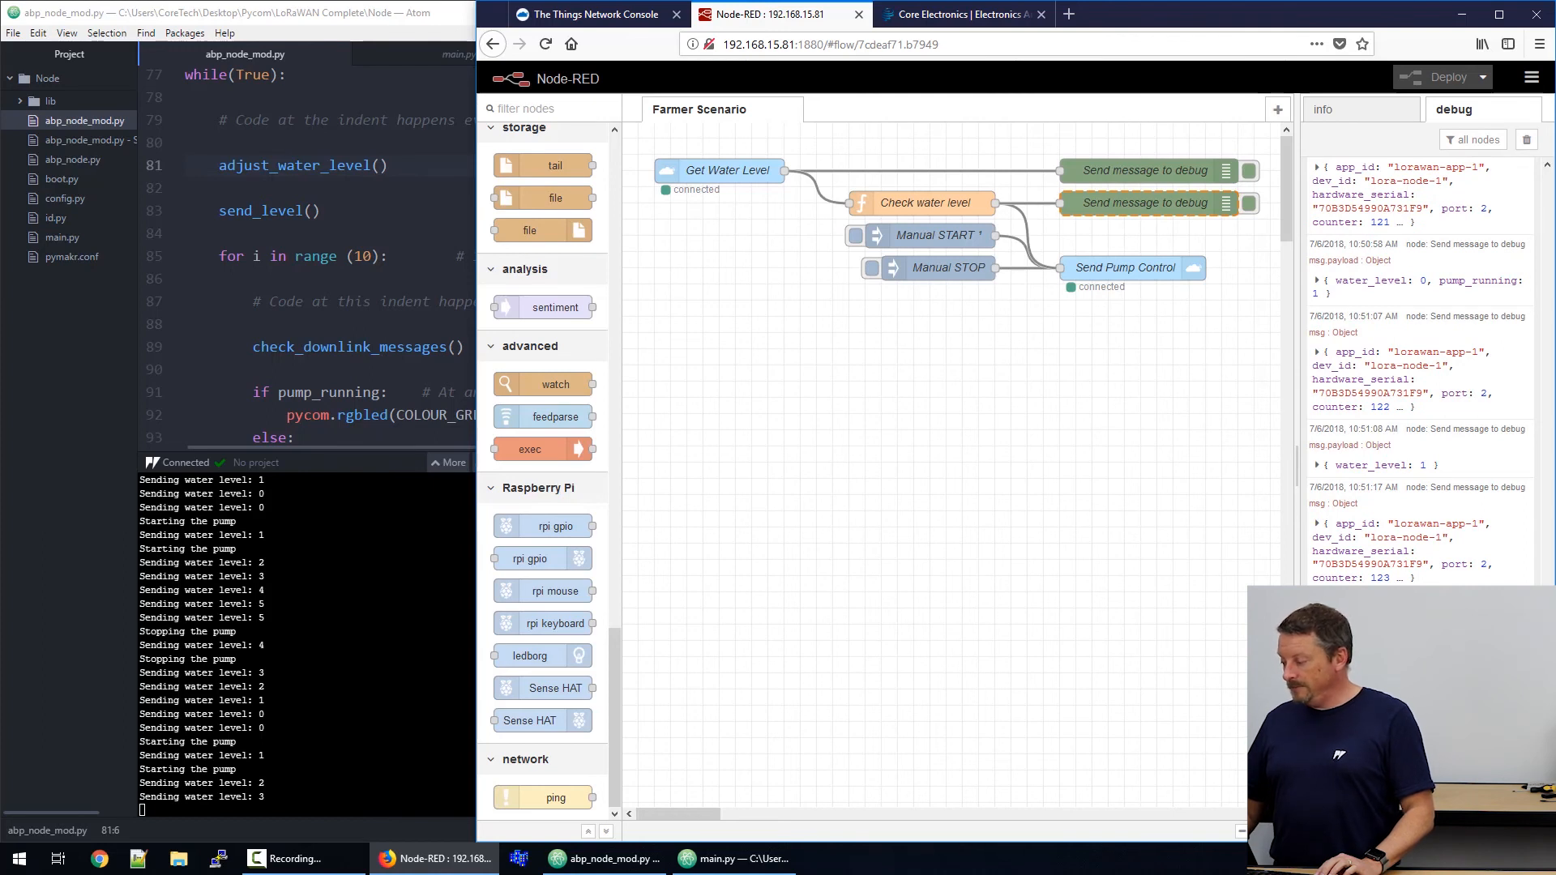
pyautogui.click(291, 667)
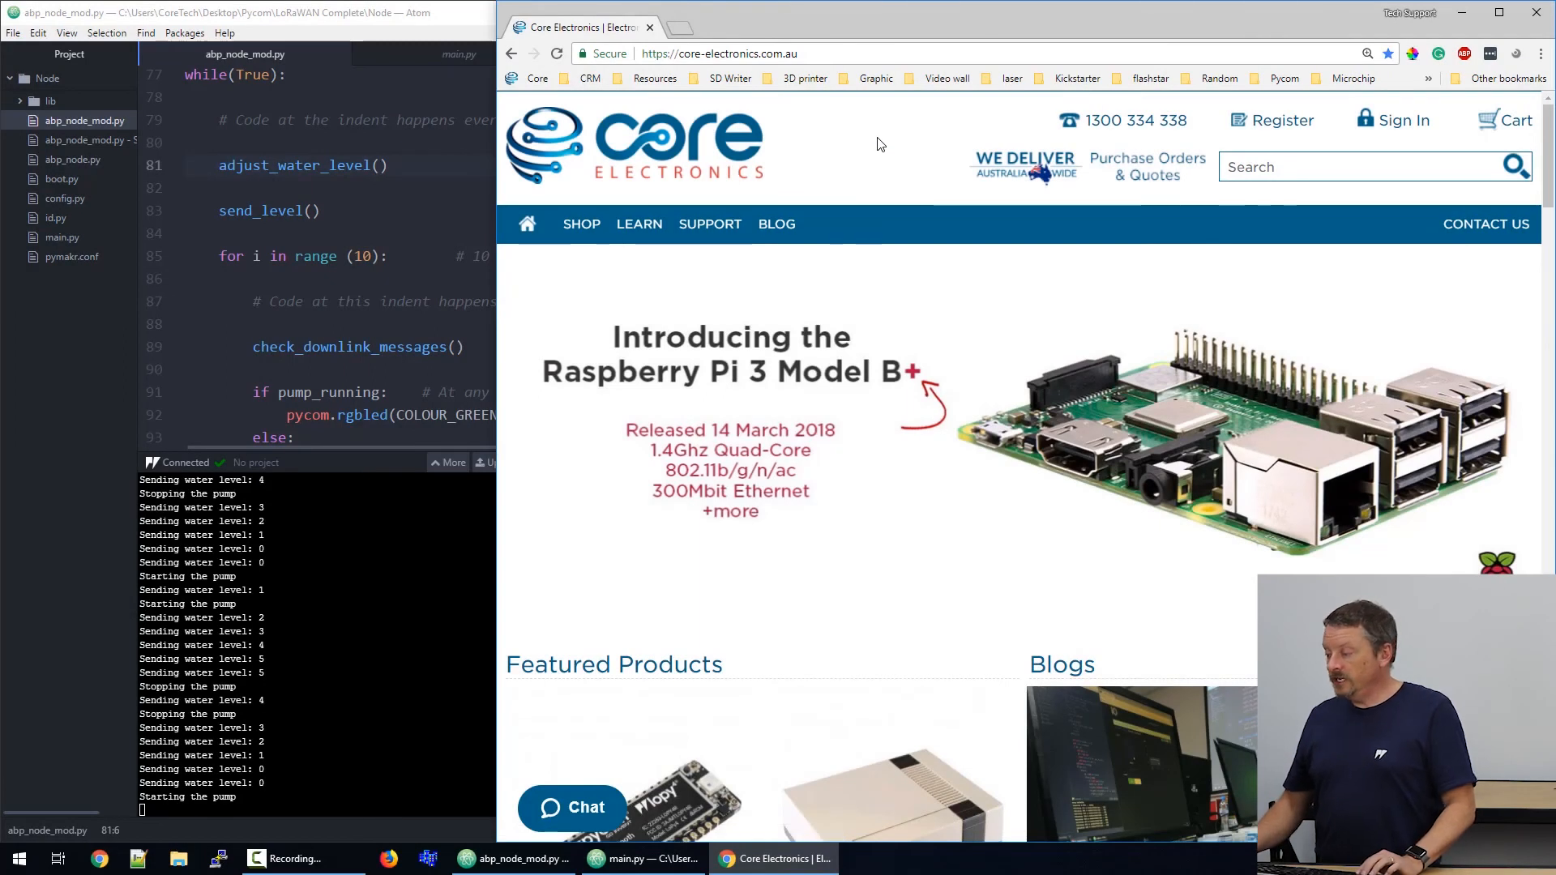
pyautogui.moveTo(637, 224)
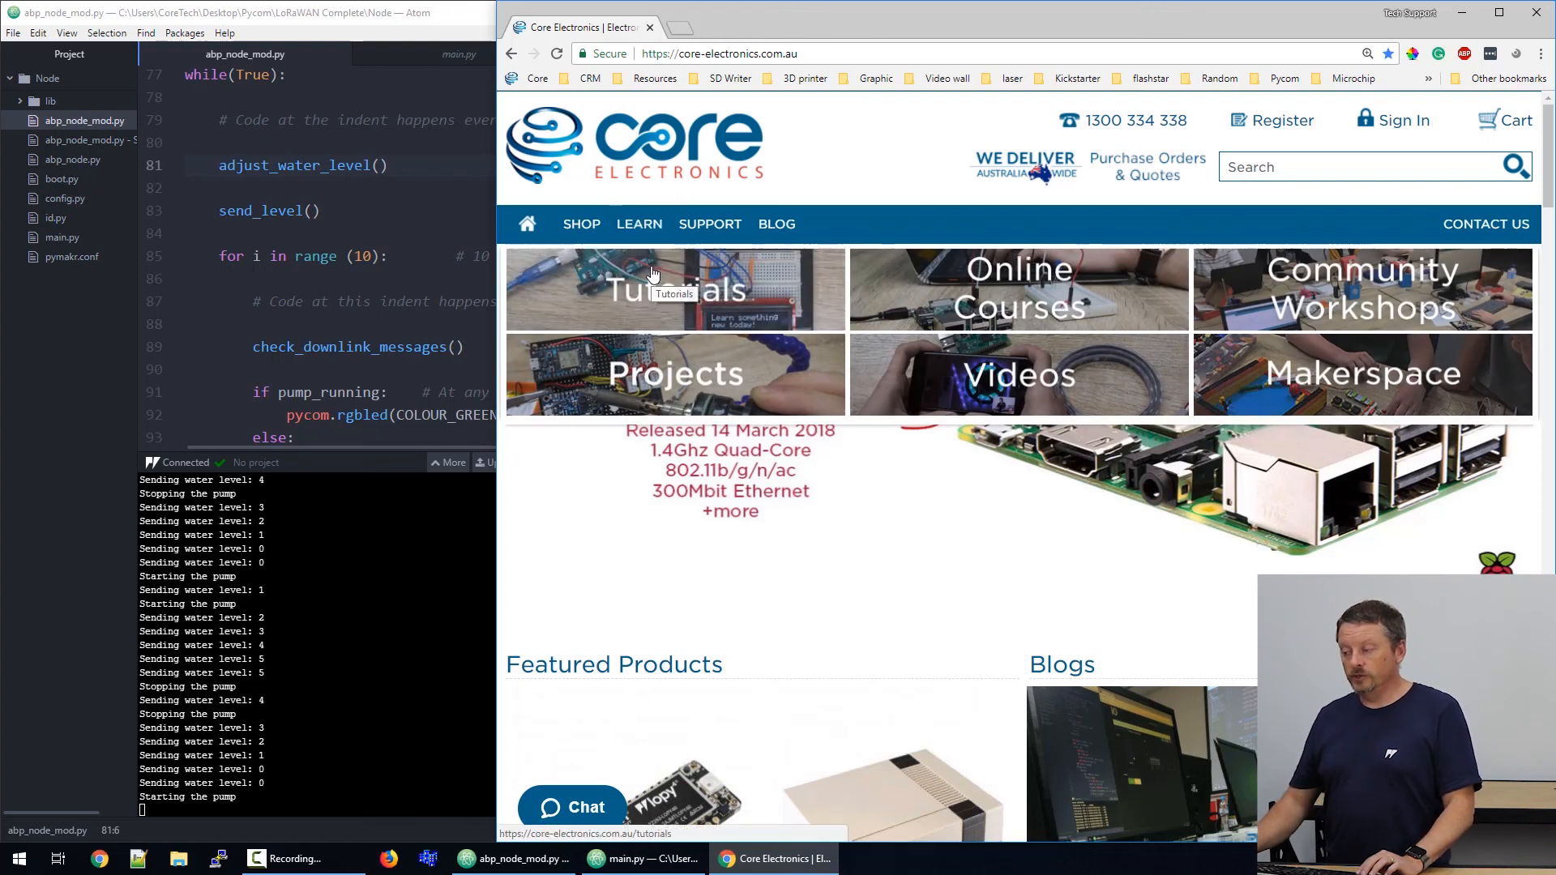
# - Navigate Tutorials > Raspberry Pi to the Raspberry Pi 3 Model B+ vs Model B performance article
pyautogui.click(652, 276)
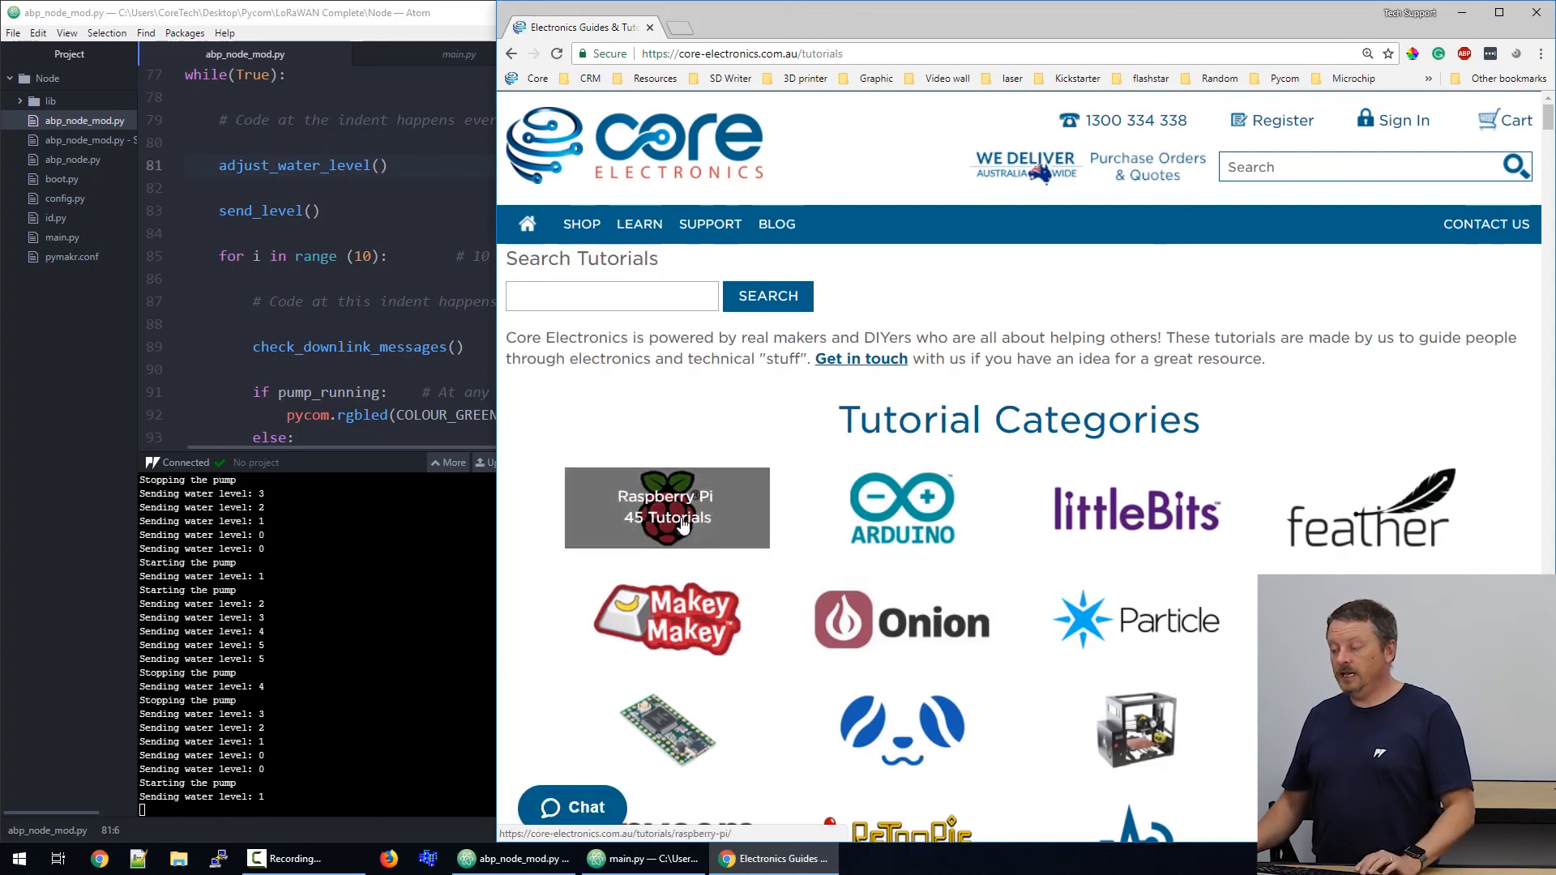
pyautogui.click(729, 504)
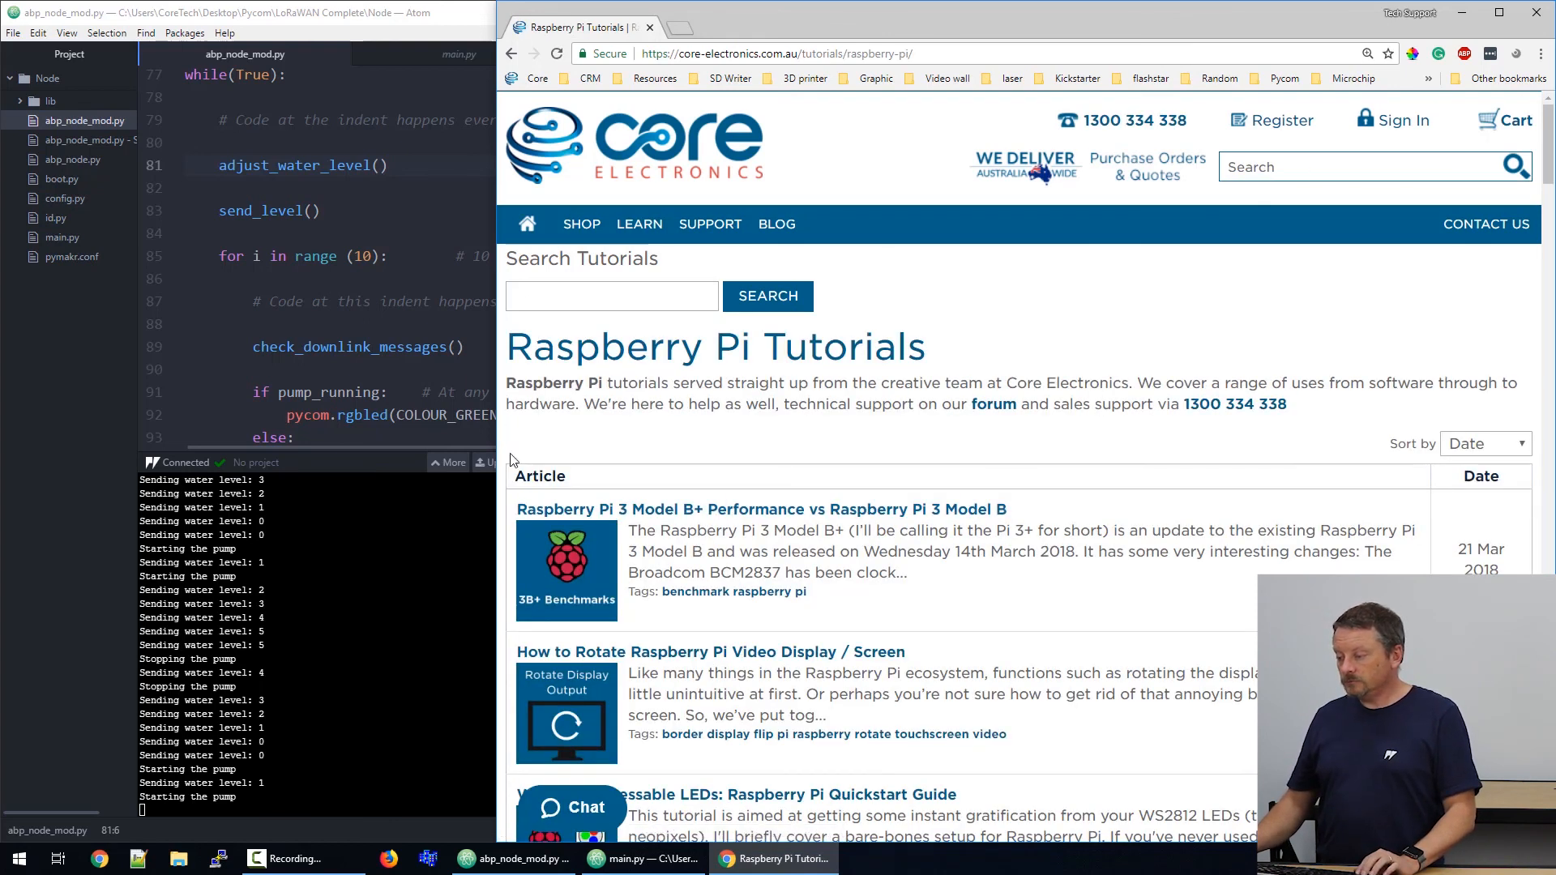
pyautogui.click(693, 511)
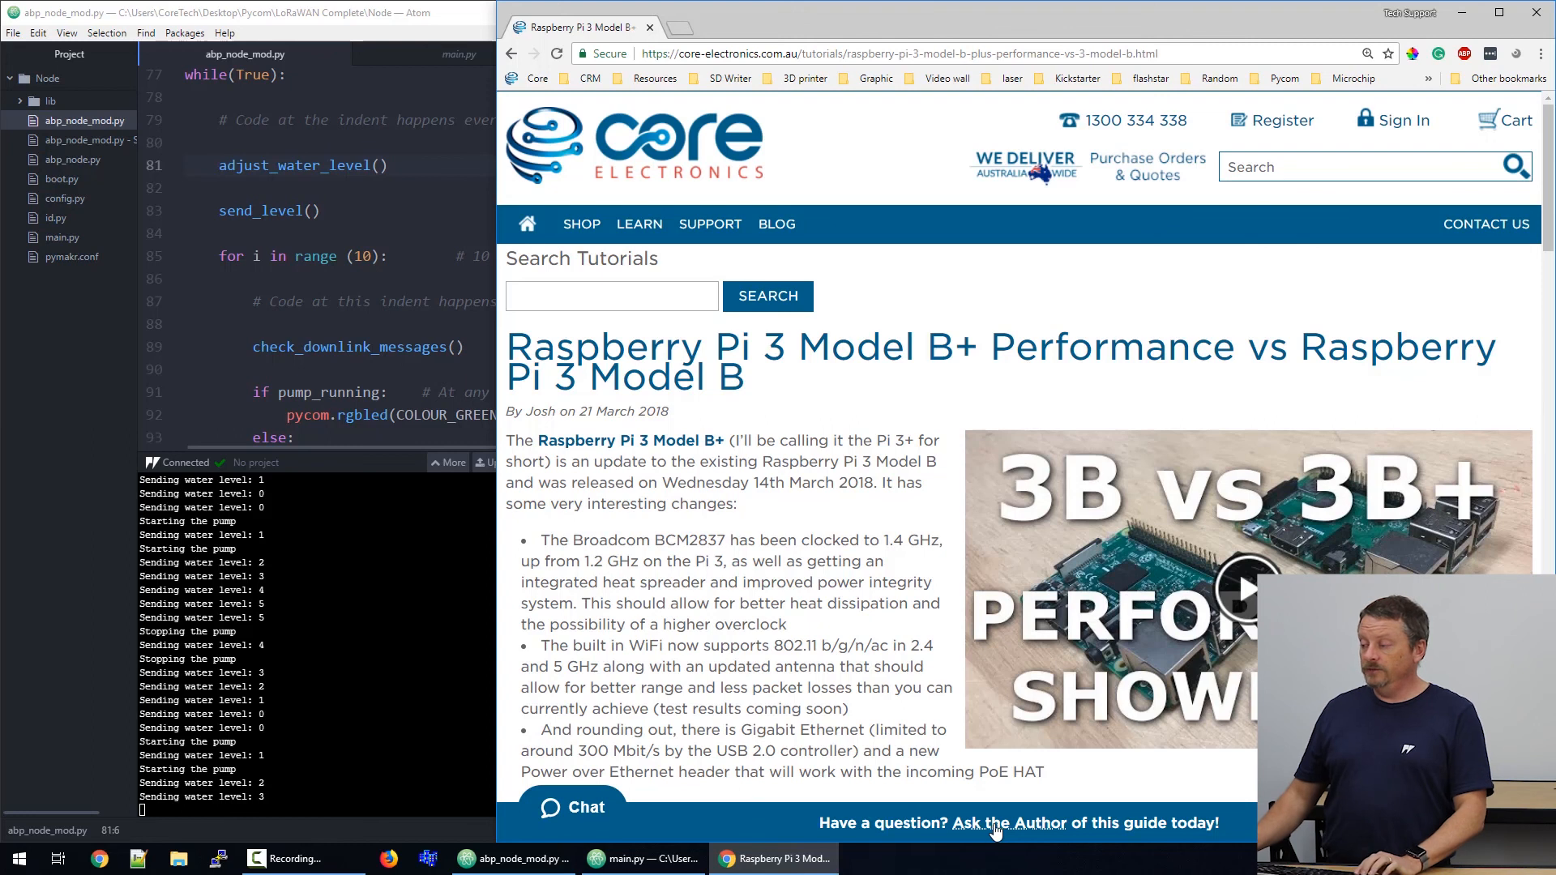
pyautogui.moveTo(710, 225)
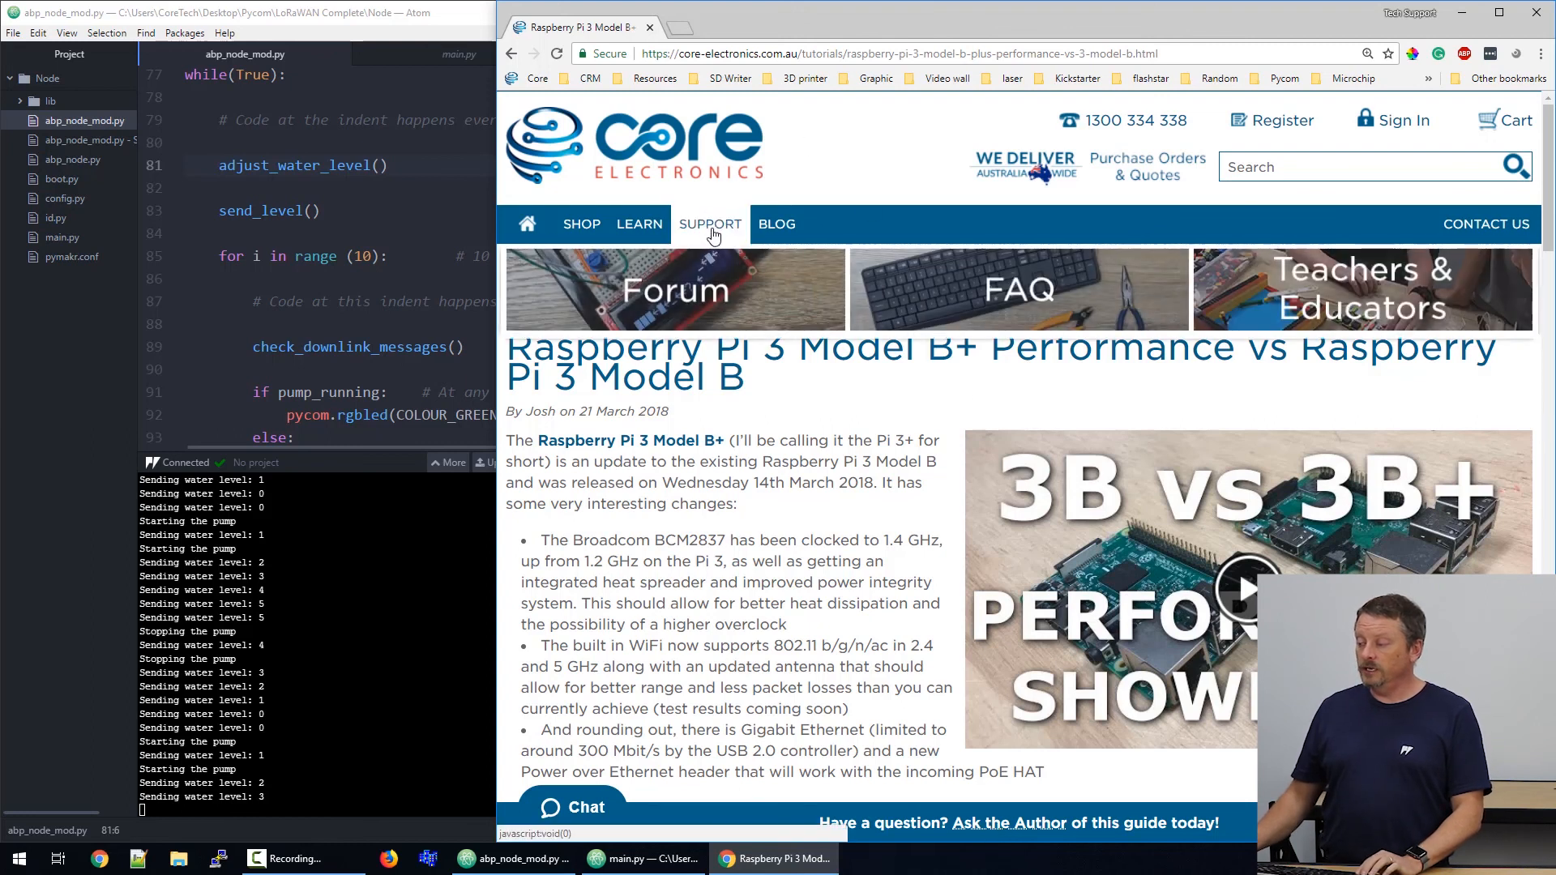
# - Go to the Core Electronics Forum from the Support menu
pyautogui.click(738, 282)
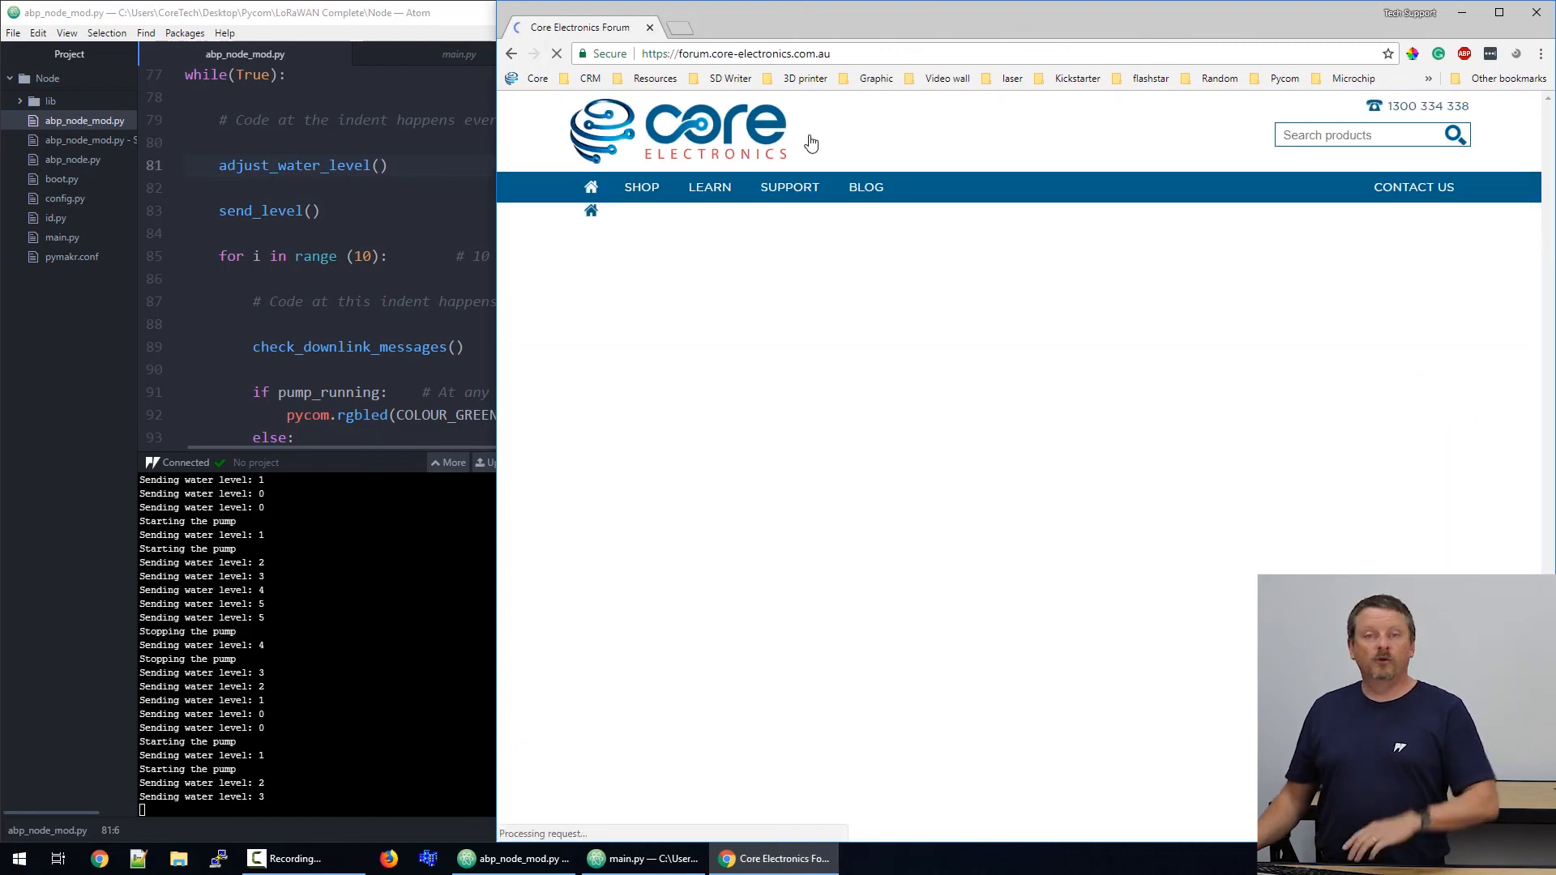